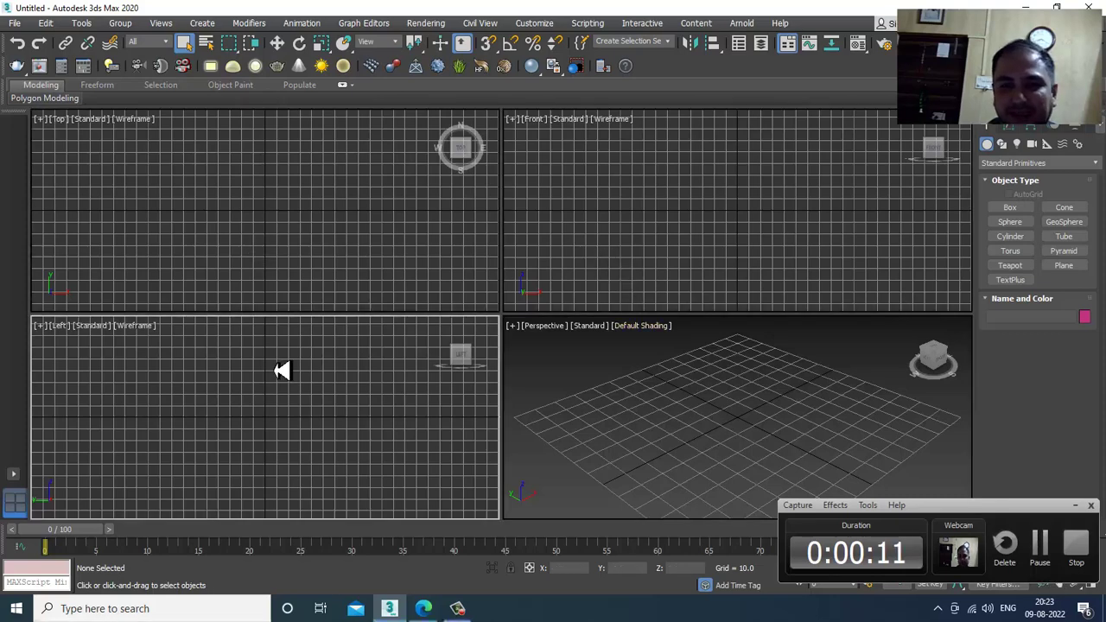
Open the reference image res_1 from the August 2022 Restaurant folder and place its window beside the Perspective view
click(16, 26)
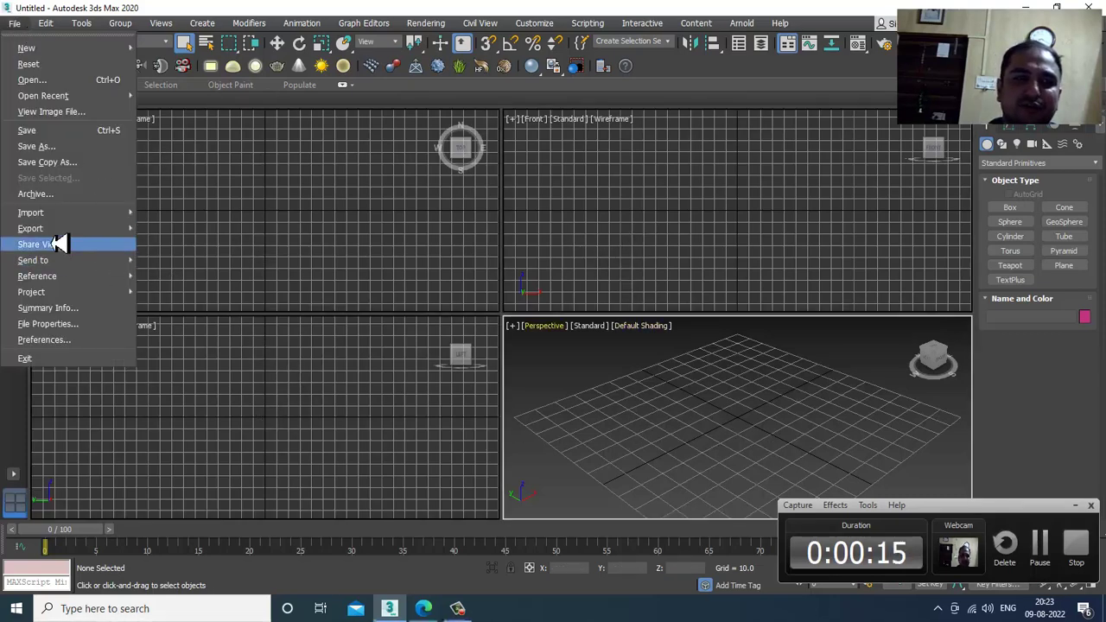
click(75, 111)
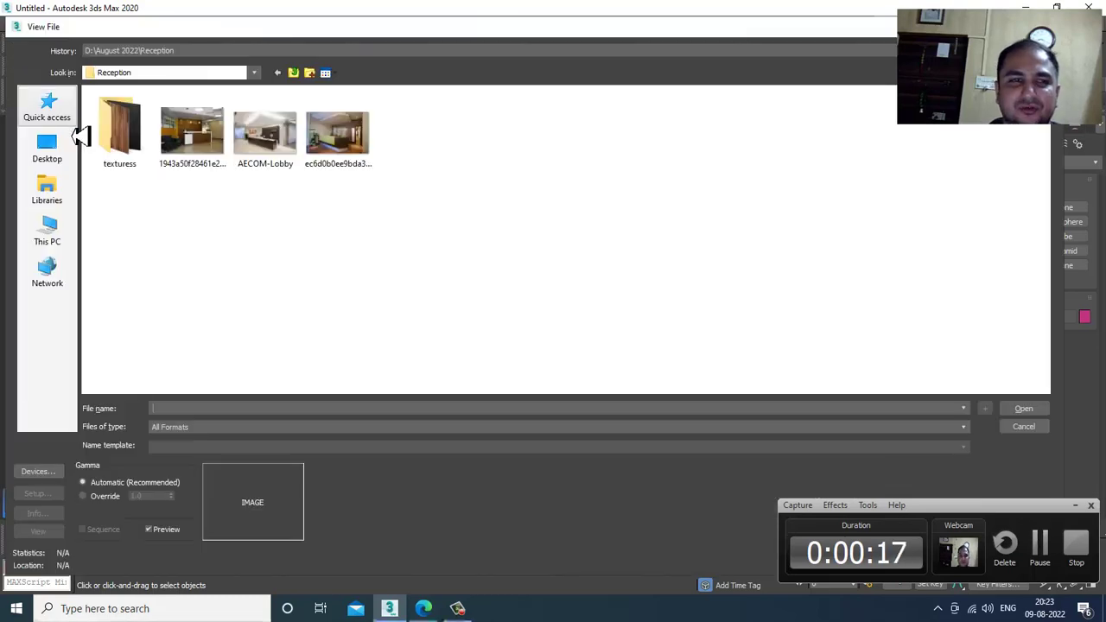
click(299, 79)
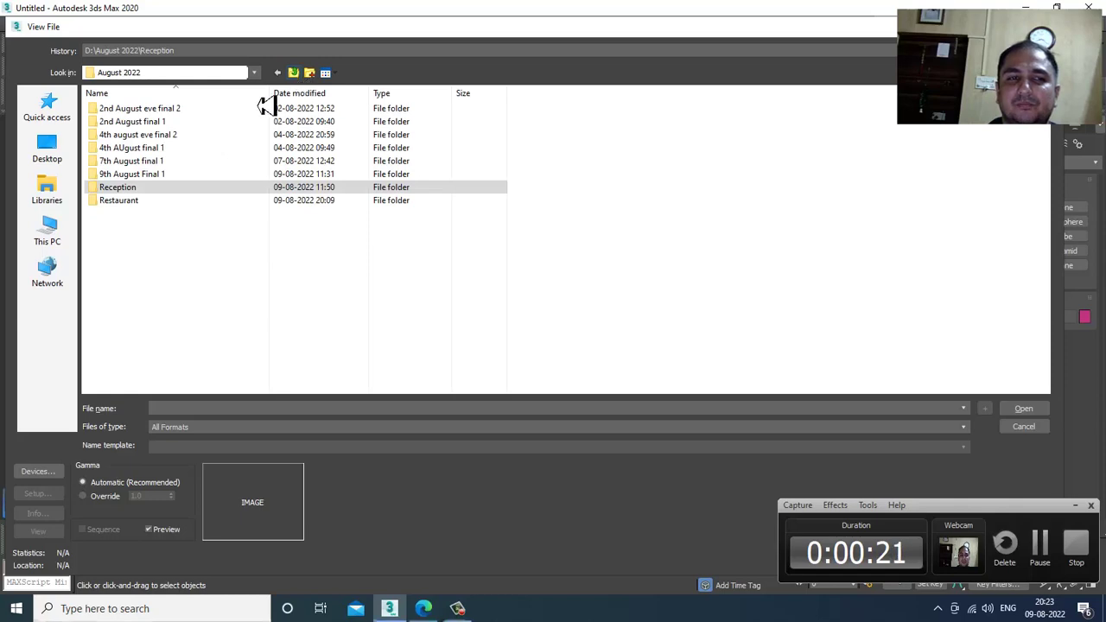
double_click(153, 204)
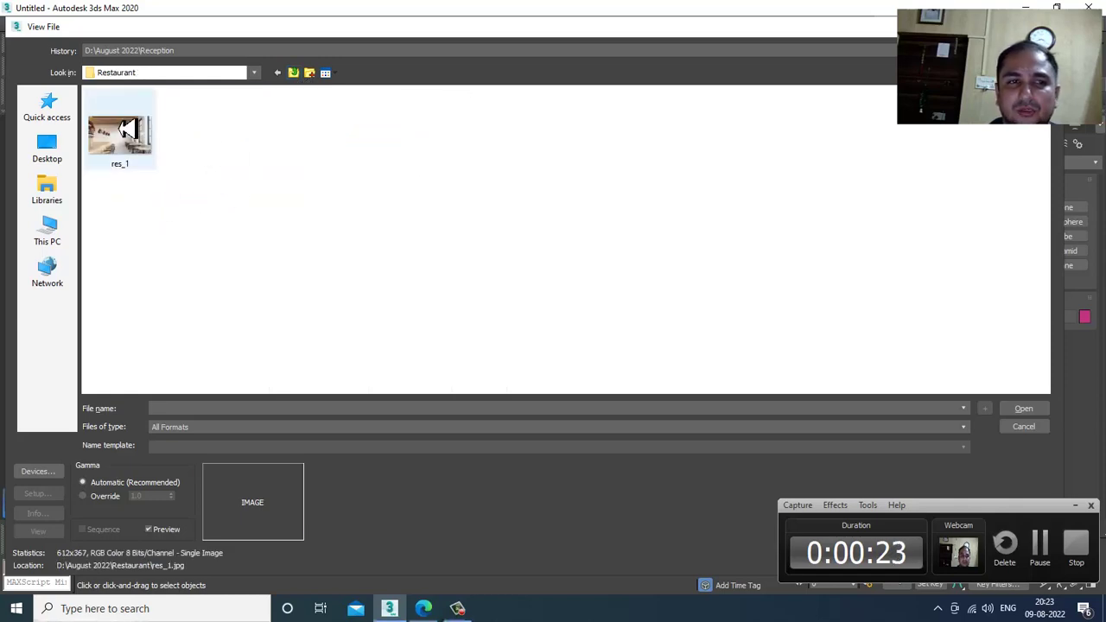
double_click(125, 130)
drag(644, 195, 322, 127)
drag(459, 418, 488, 480)
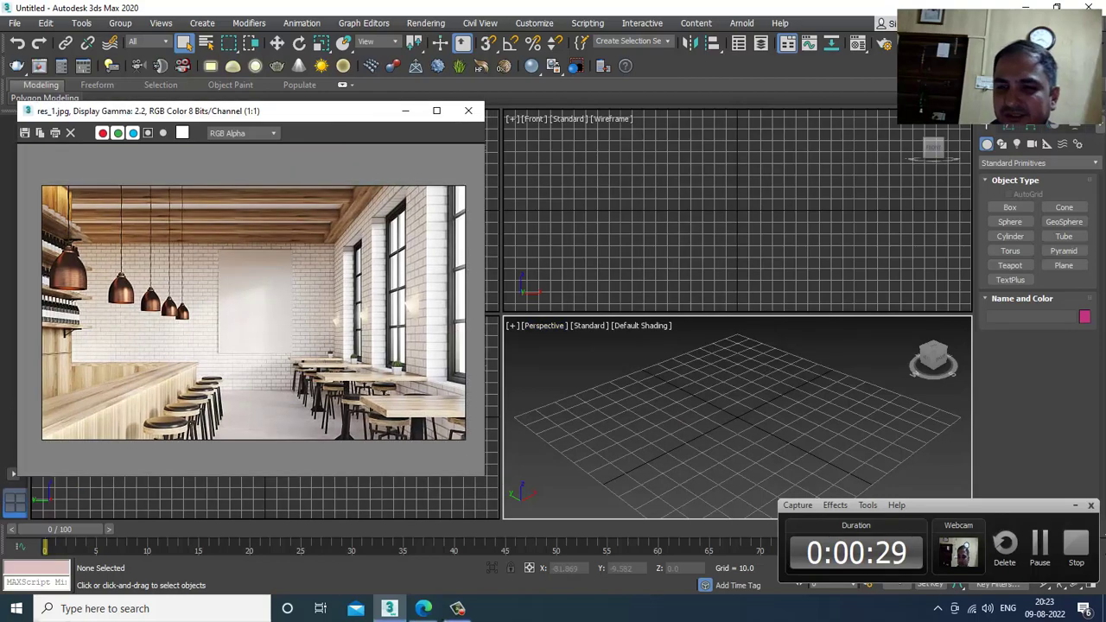
click(1075, 505)
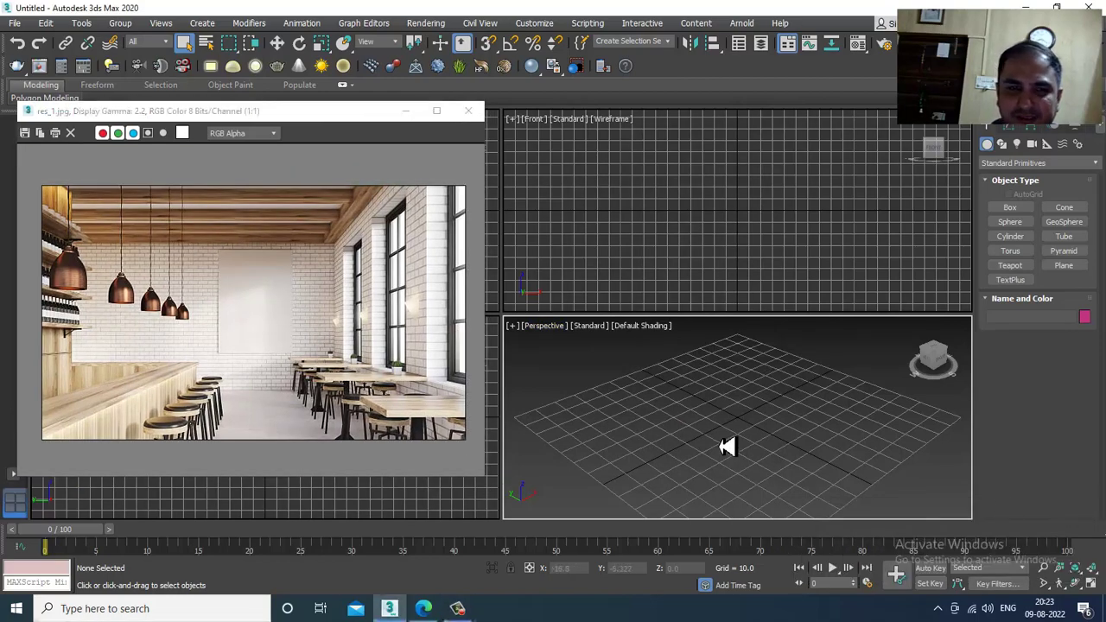
Maximize the Perspective viewport and shift the reference image window aside to clear the modelling area
middle_drag(729, 447, 763, 420)
scroll(763, 420, down, 3)
key(alt+w)
alt+middle_drag(843, 418, 677, 405)
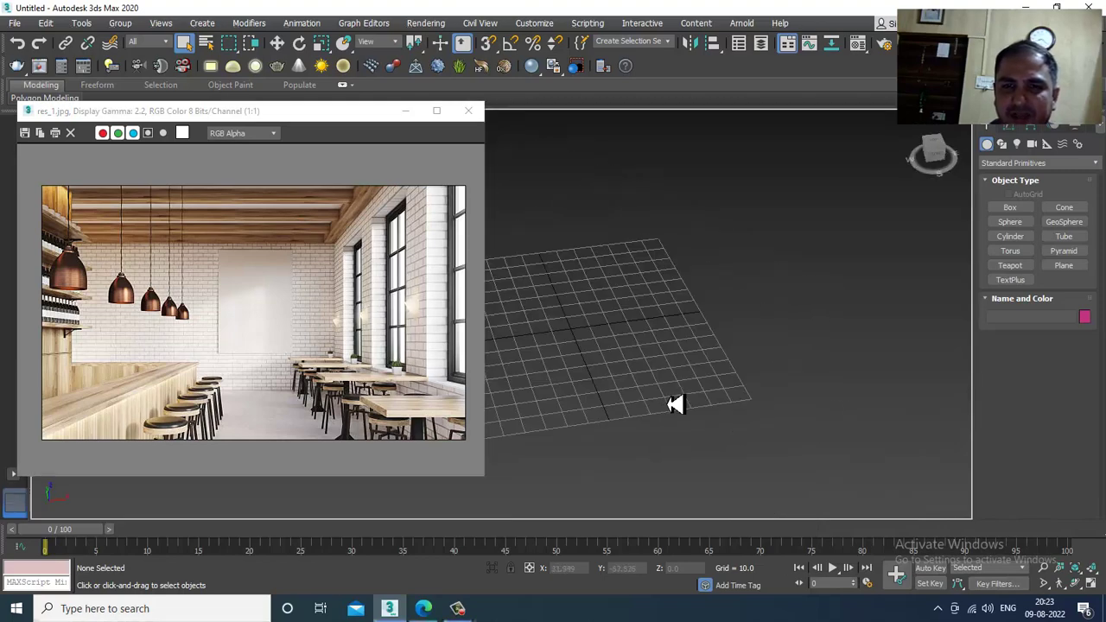
drag(260, 112, 228, 104)
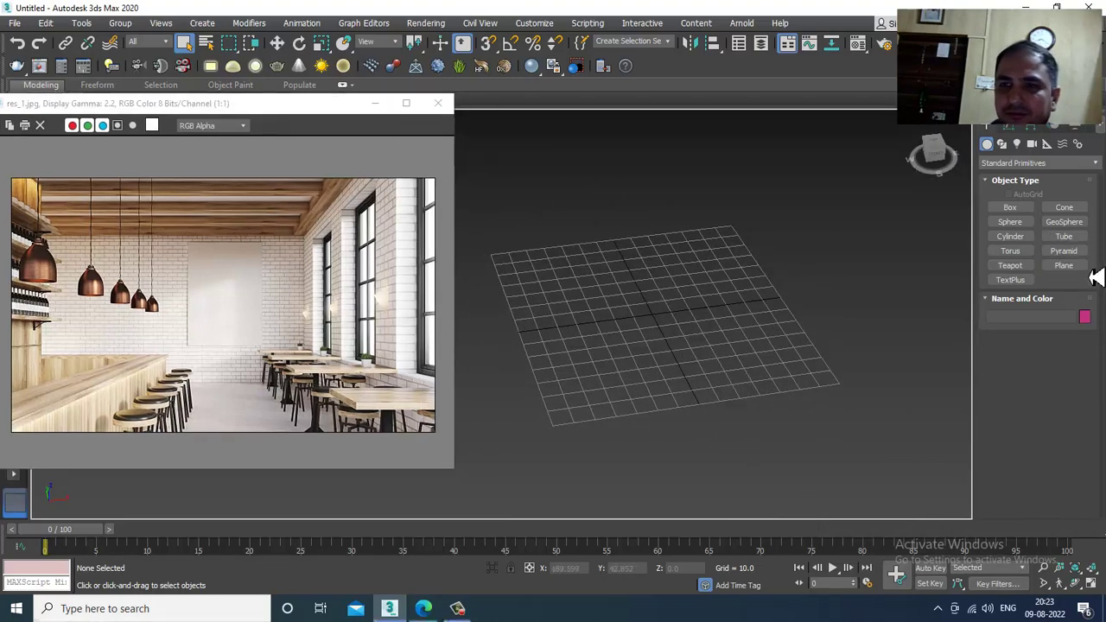
Draw a floor plane about 493 units long and 285 units wide over the grid in the Perspective view
click(1065, 266)
scroll(596, 286, down, 3)
drag(680, 207, 560, 509)
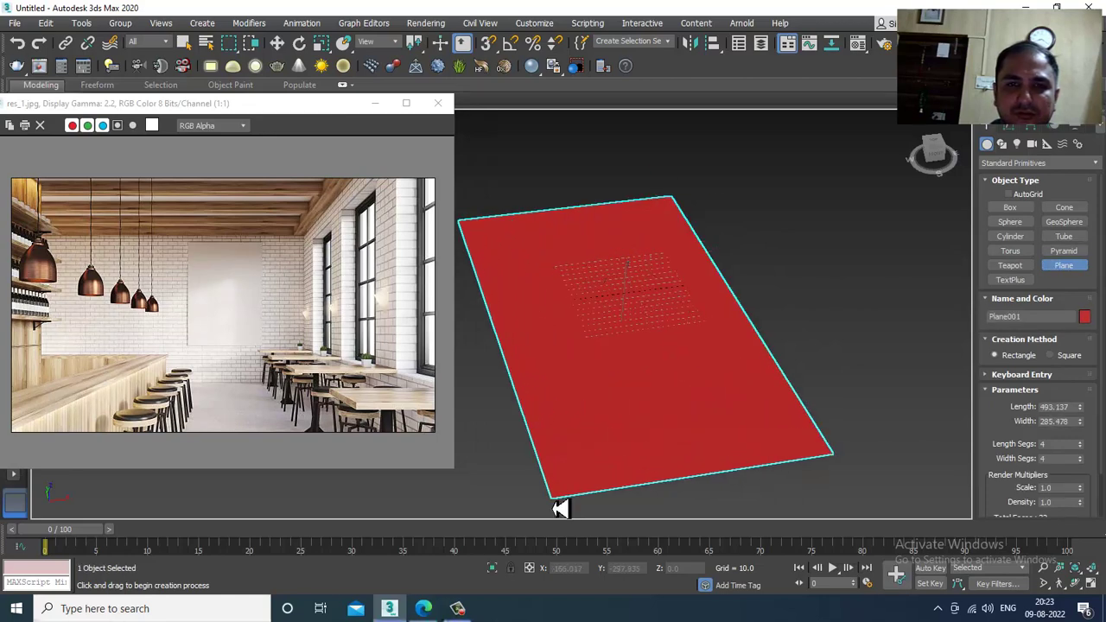
mouse_move(619, 436)
alt+middle_down()
mouse_move(595, 395)
mouse_move(639, 406)
mouse_move(630, 452)
alt+middle_up()
scroll(598, 395, up, 3)
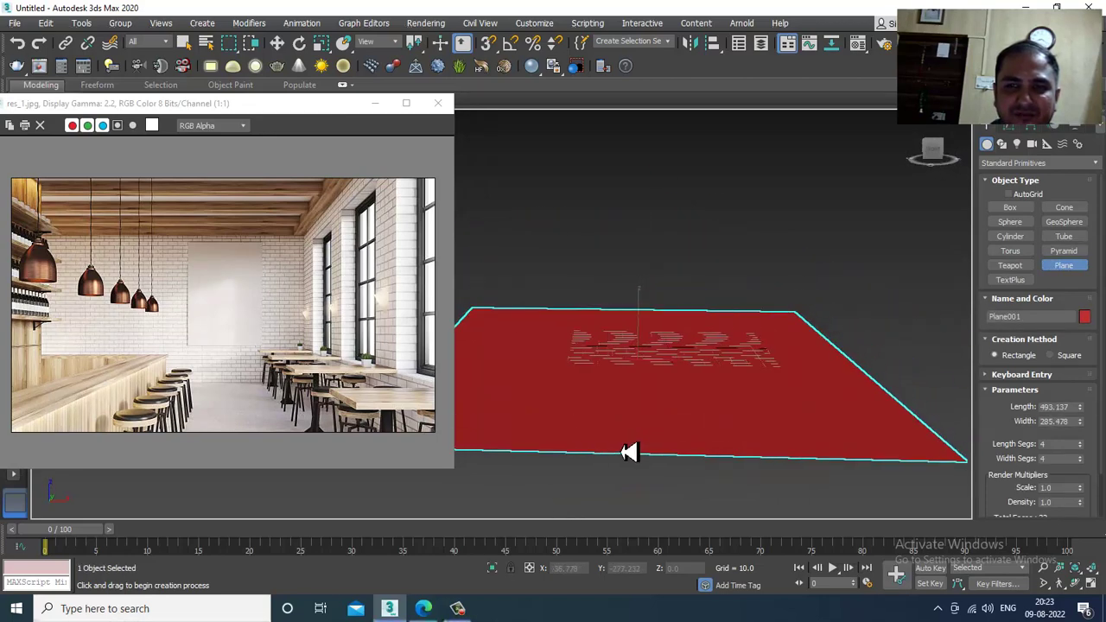
scroll(699, 427, up, 2)
key(w)
alt+middle_drag(698, 426, 822, 332)
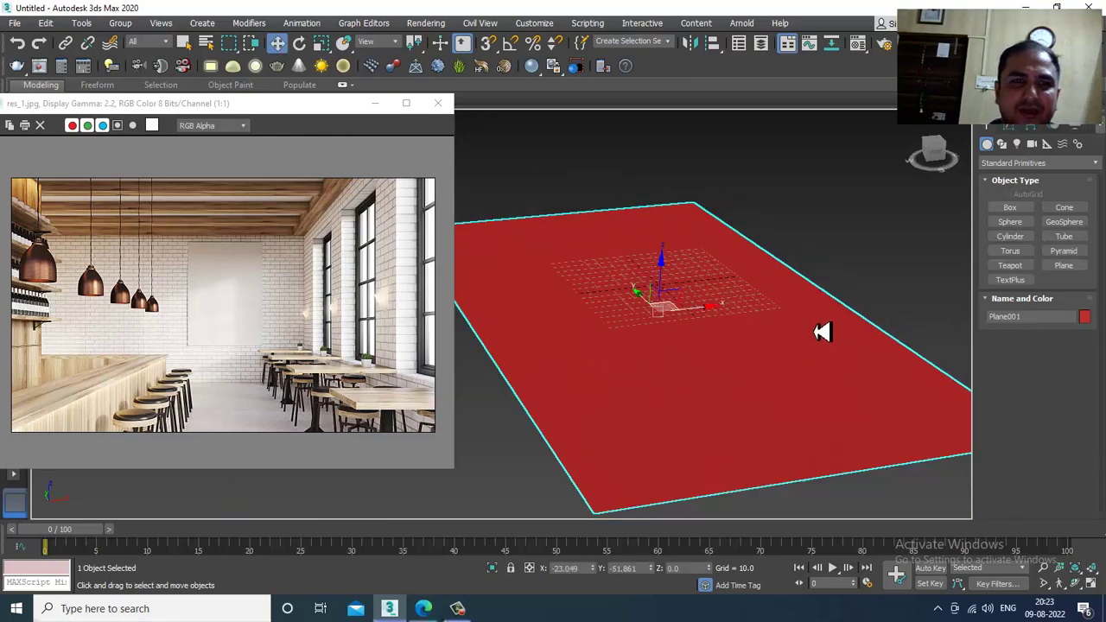
Widen the floor plane slightly along X with non-uniform scaling in the maximized Top view
key(alt+w)
click(486, 264)
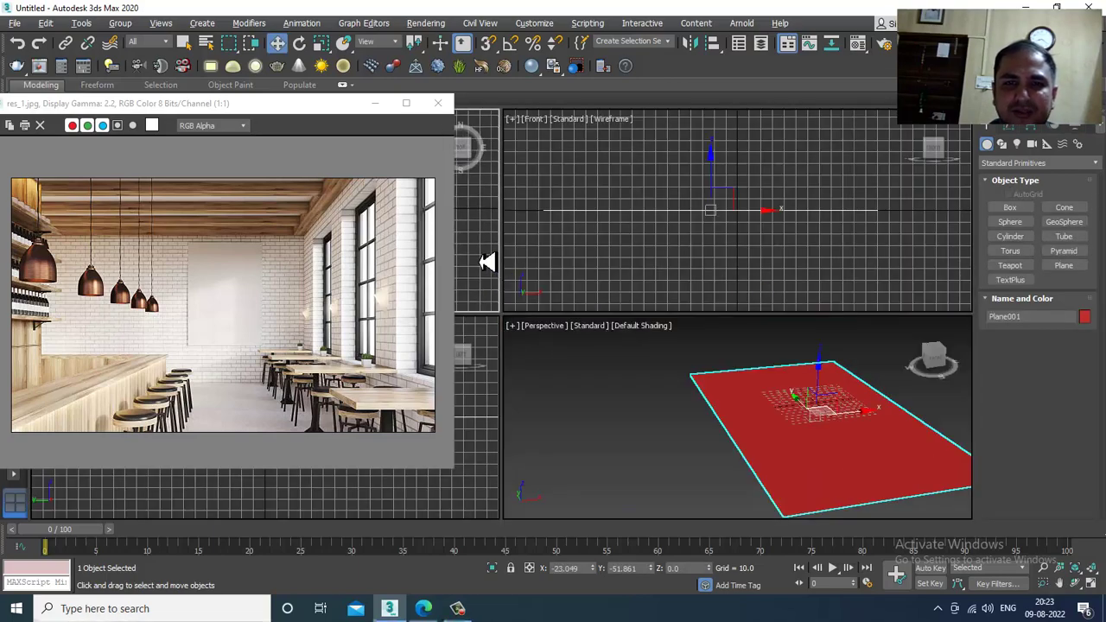
key(alt+w)
scroll(536, 252, down, 4)
middle_drag(546, 263, 654, 247)
scroll(655, 253, up, 2)
key(r)
key(r)
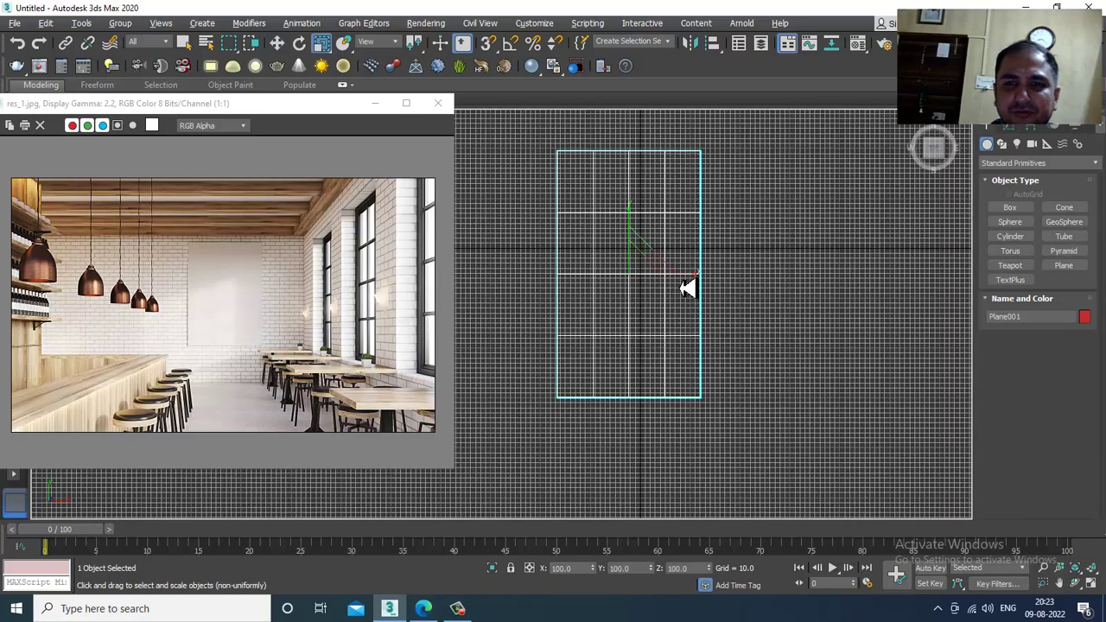
drag(697, 282, 699, 284)
key(w)
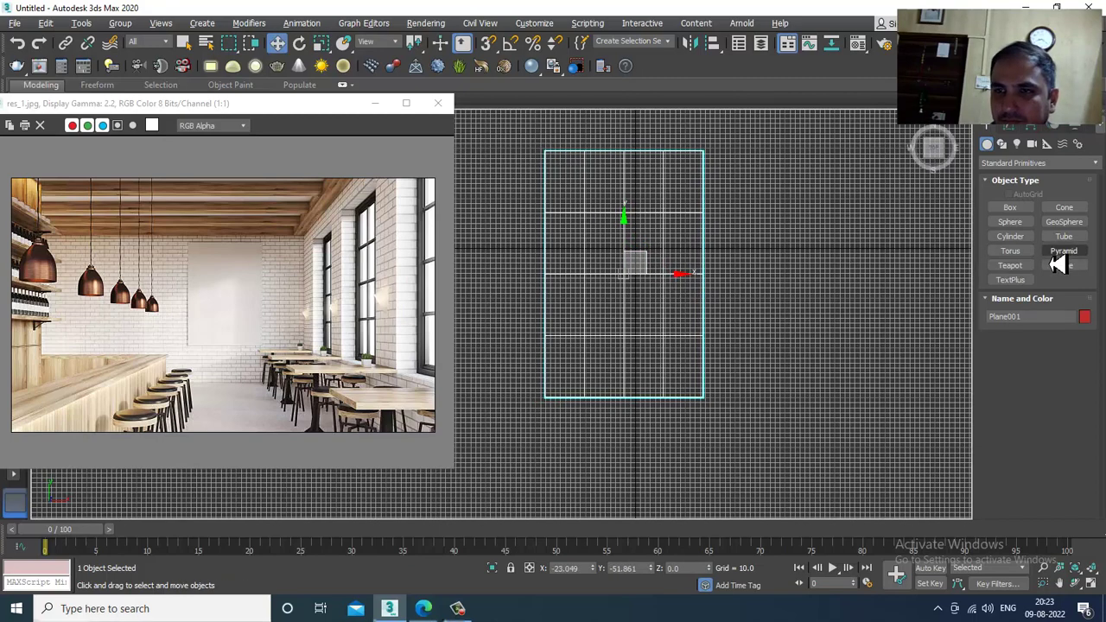
Draw an AEC Extended wall with grid snapping from (140, -300) through (140, 200) to (-240, 200) along the floor's edges
click(1033, 165)
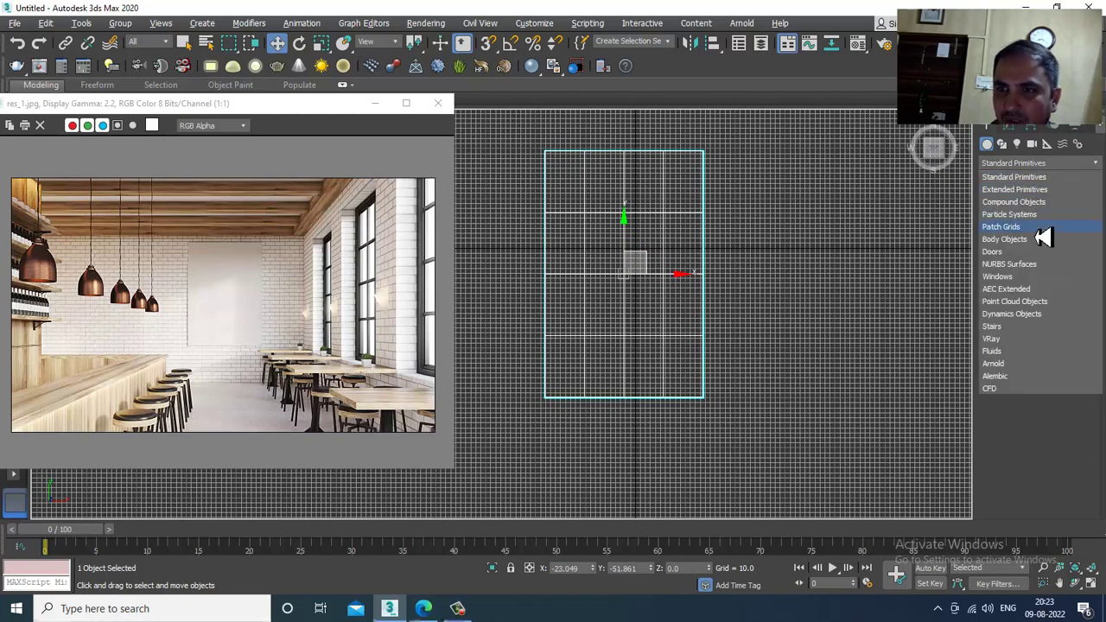
click(1020, 288)
click(1009, 221)
scroll(761, 354, up, 4)
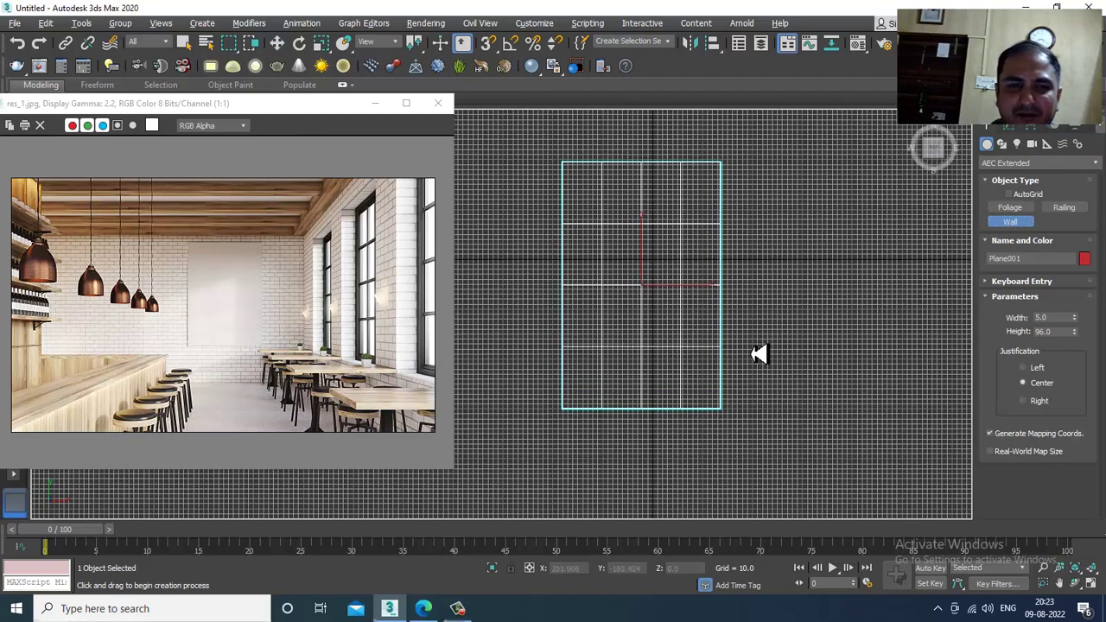
key(s)
click(720, 477)
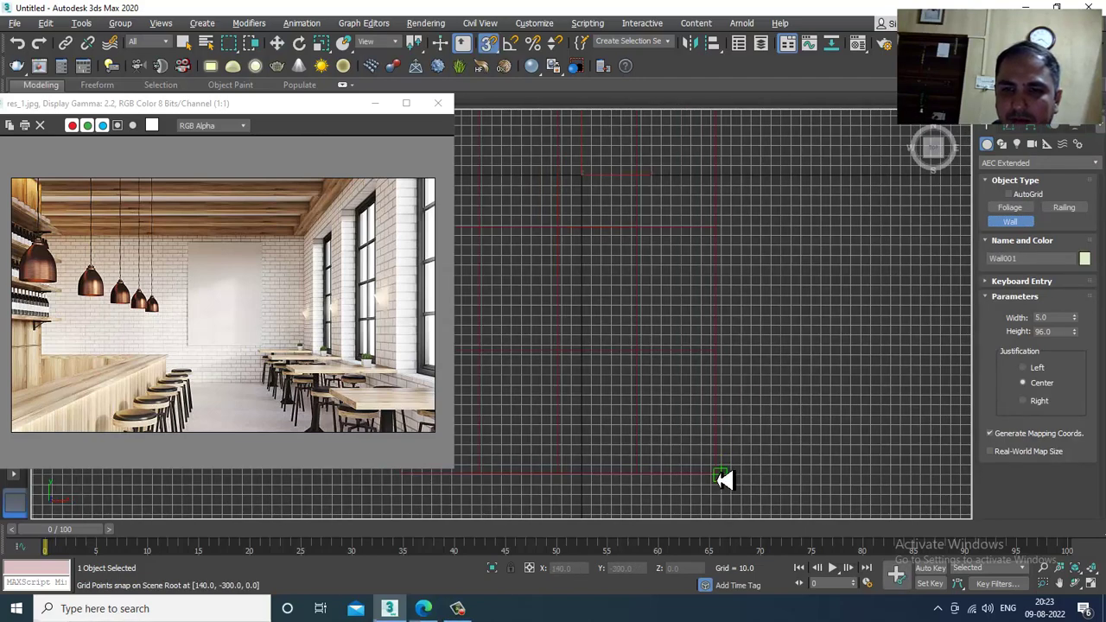
middle_drag(743, 163, 716, 315)
middle_drag(700, 145, 704, 234)
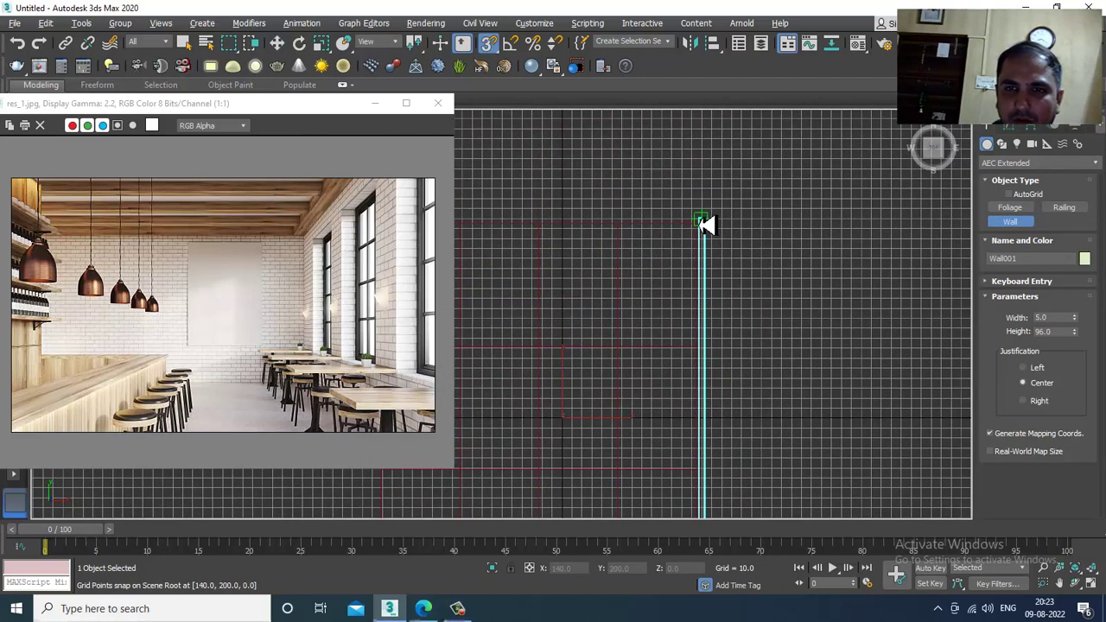
click(702, 221)
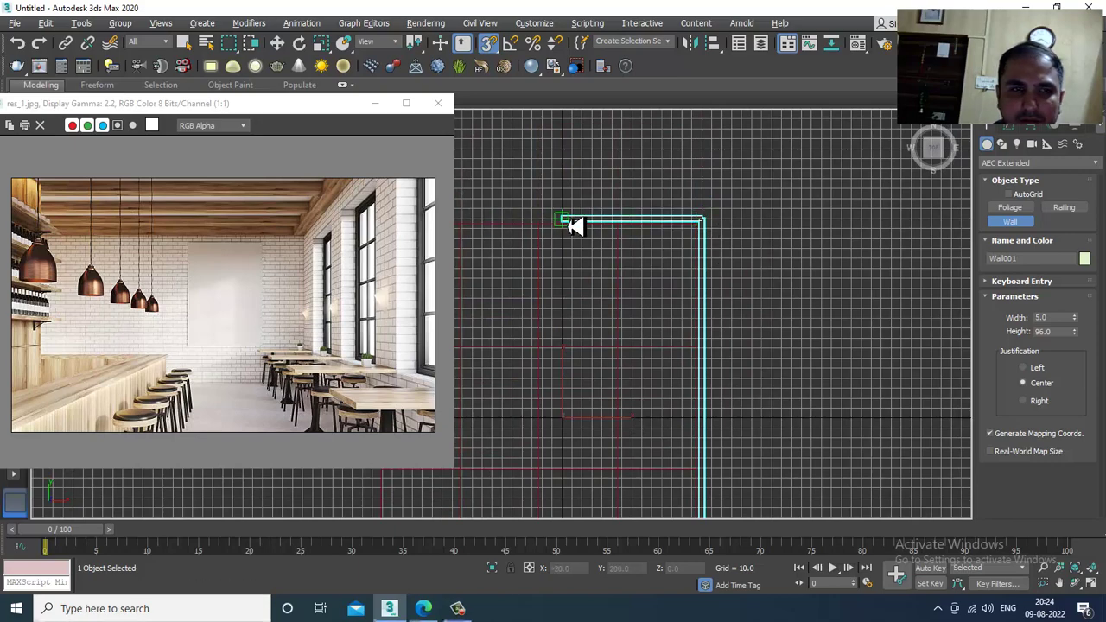
middle_drag(573, 222, 771, 222)
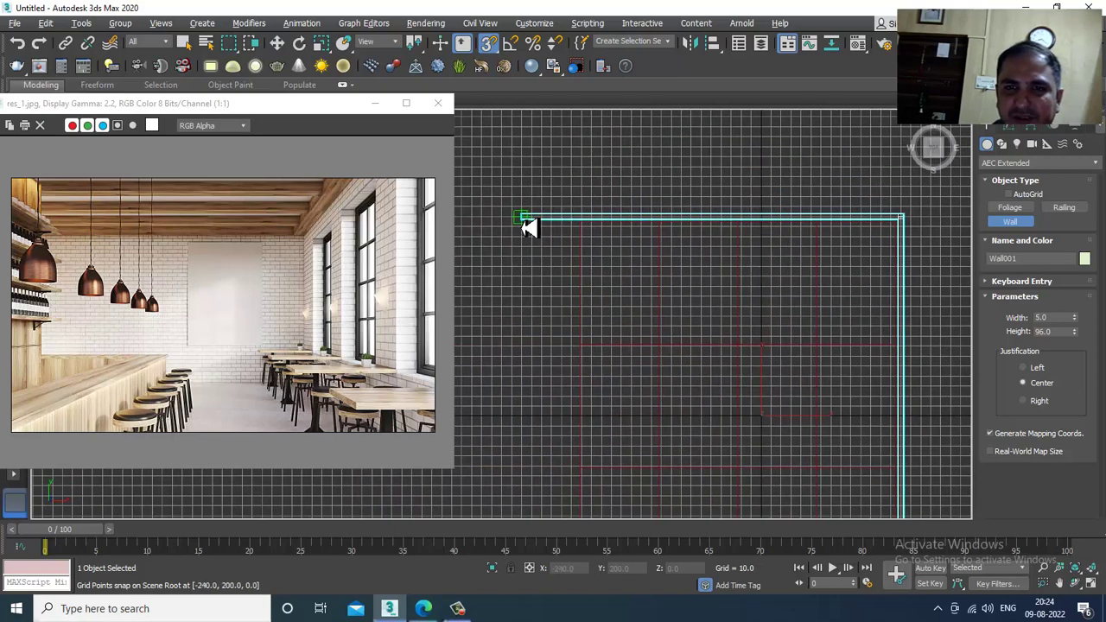
key(w)
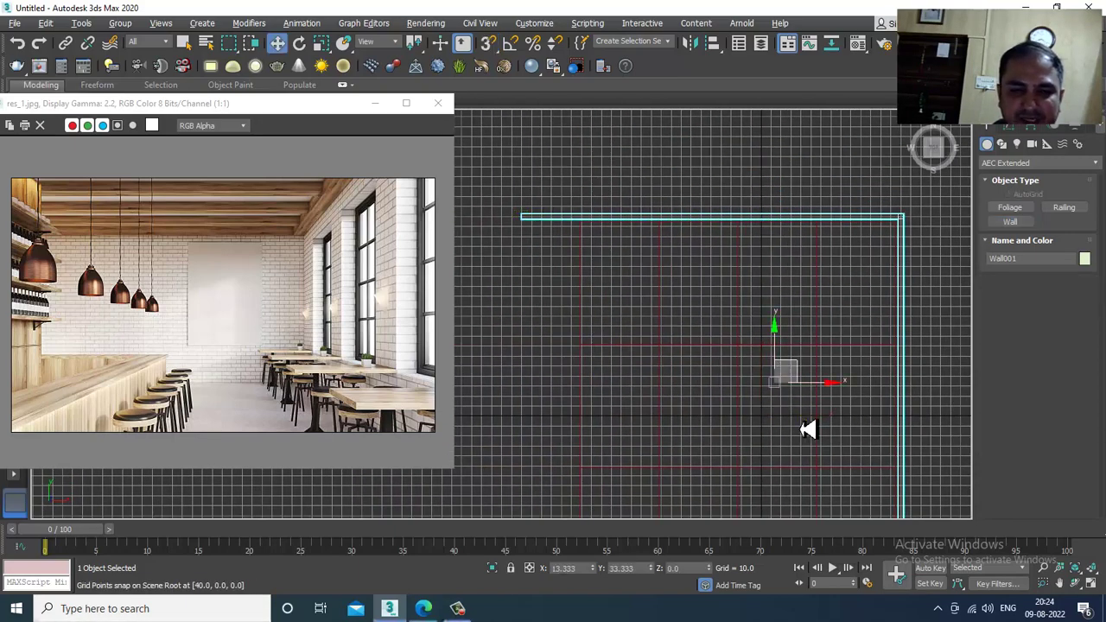
Raise the walls in the Perspective view by scaling them along Z to about 161 percent
key(alt+w)
alt+middle_drag(859, 465, 693, 311)
key(alt+w)
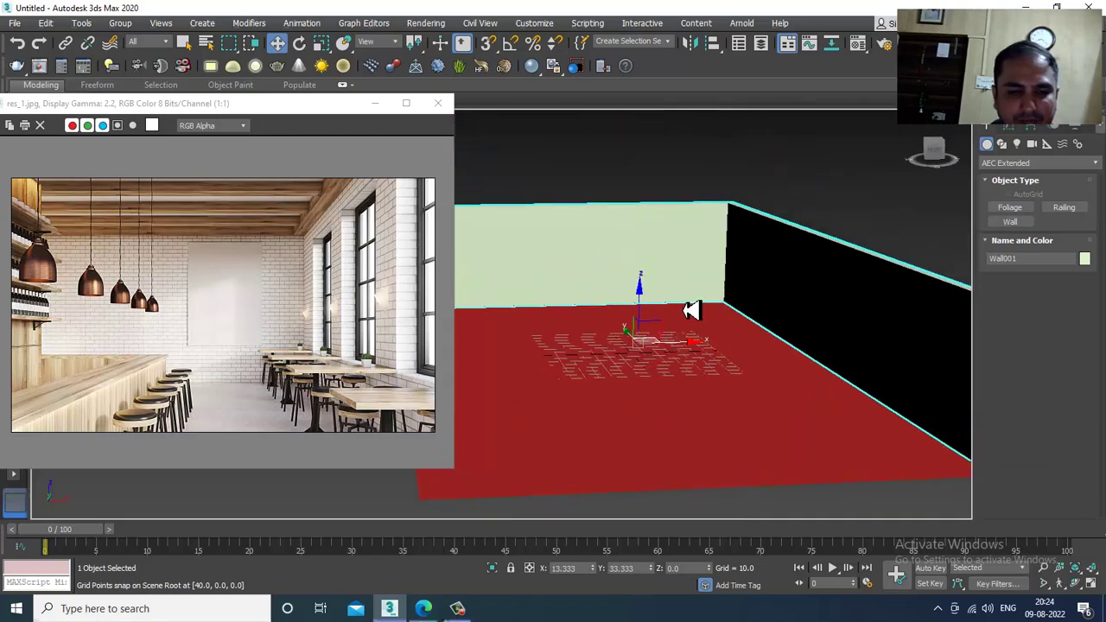
key(r)
drag(647, 287, 651, 264)
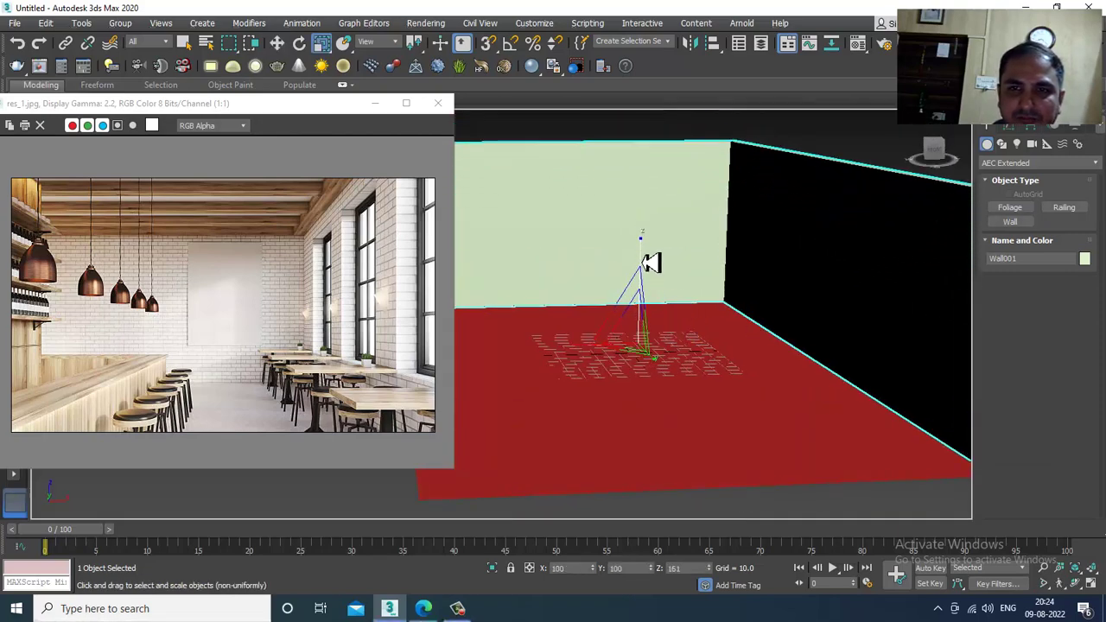
Convert the walls to an Editable Poly
alt+middle_drag(651, 264, 885, 309)
key(w)
right_click(802, 240)
mouse_move(880, 384)
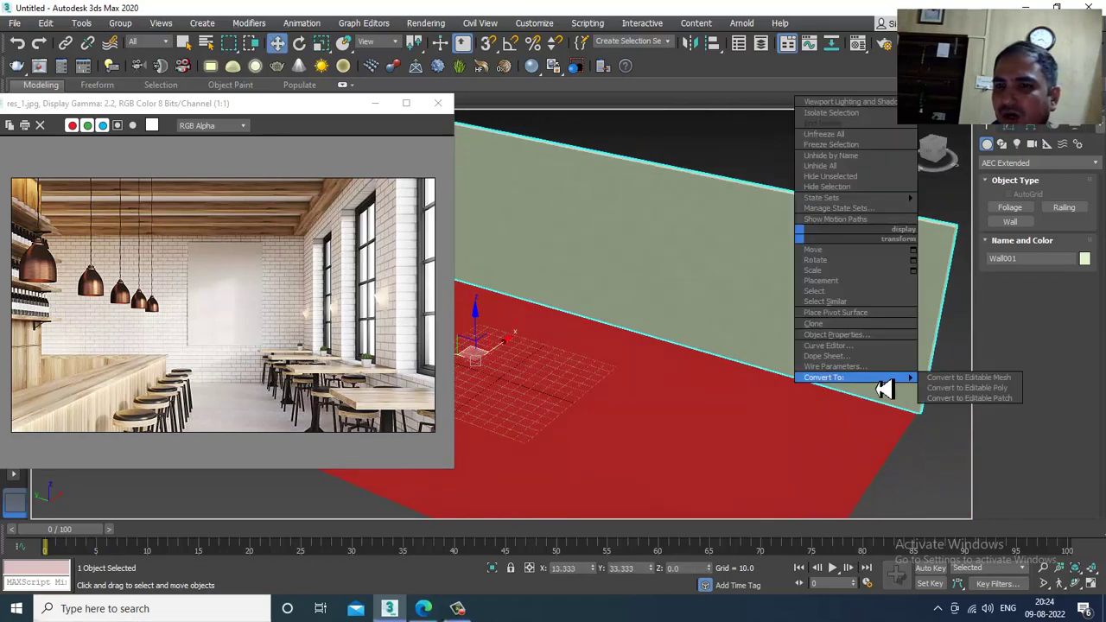
click(968, 387)
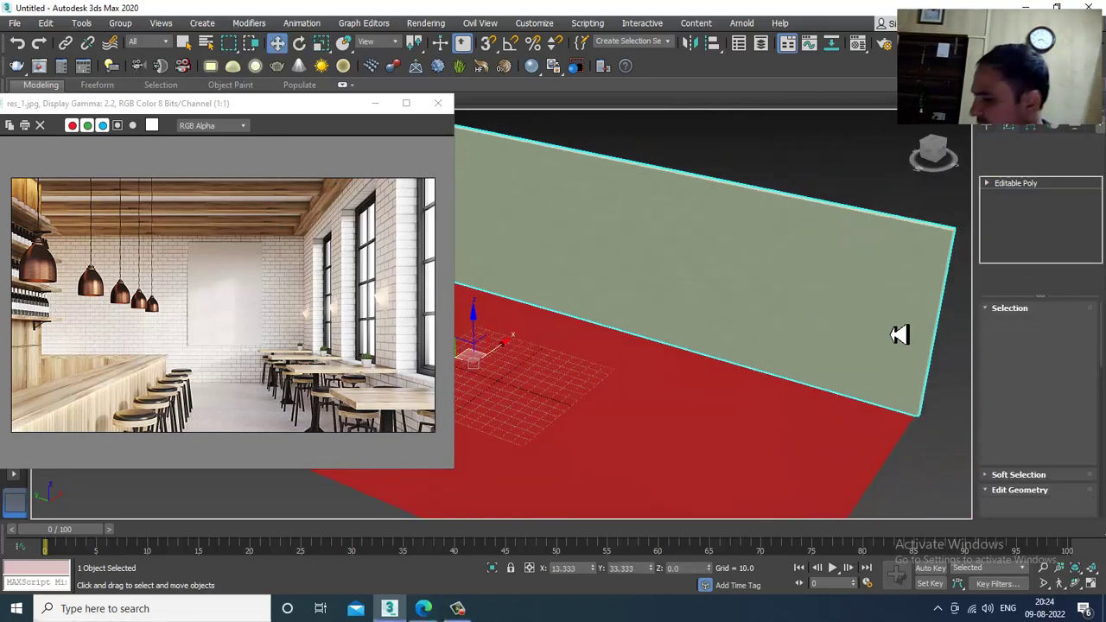
click(460, 608)
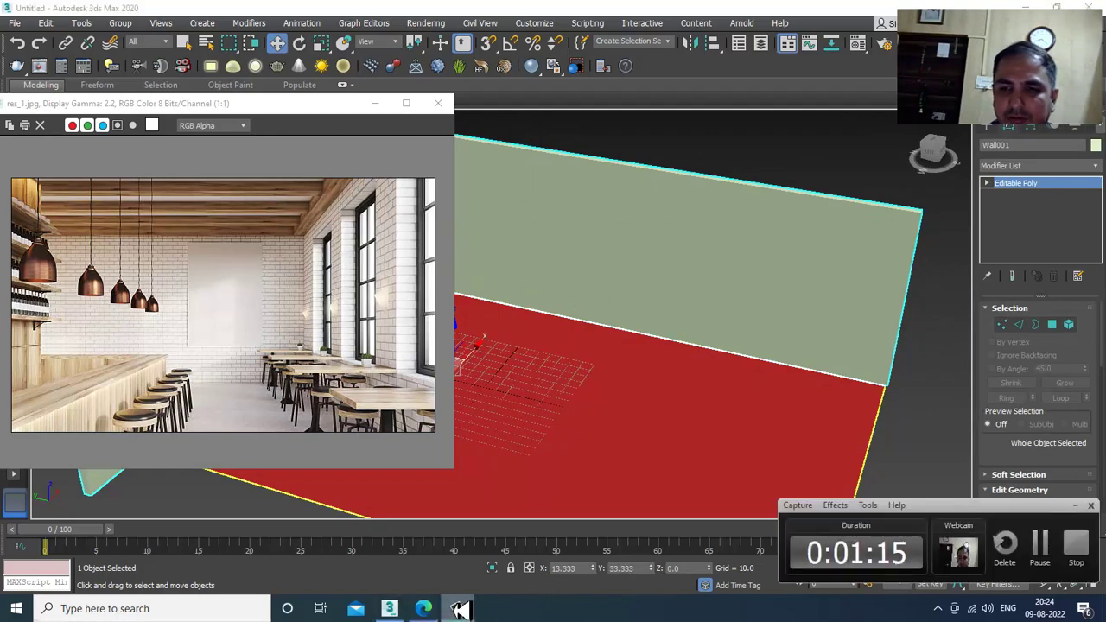
click(461, 610)
alt+middle_drag(795, 341, 769, 269)
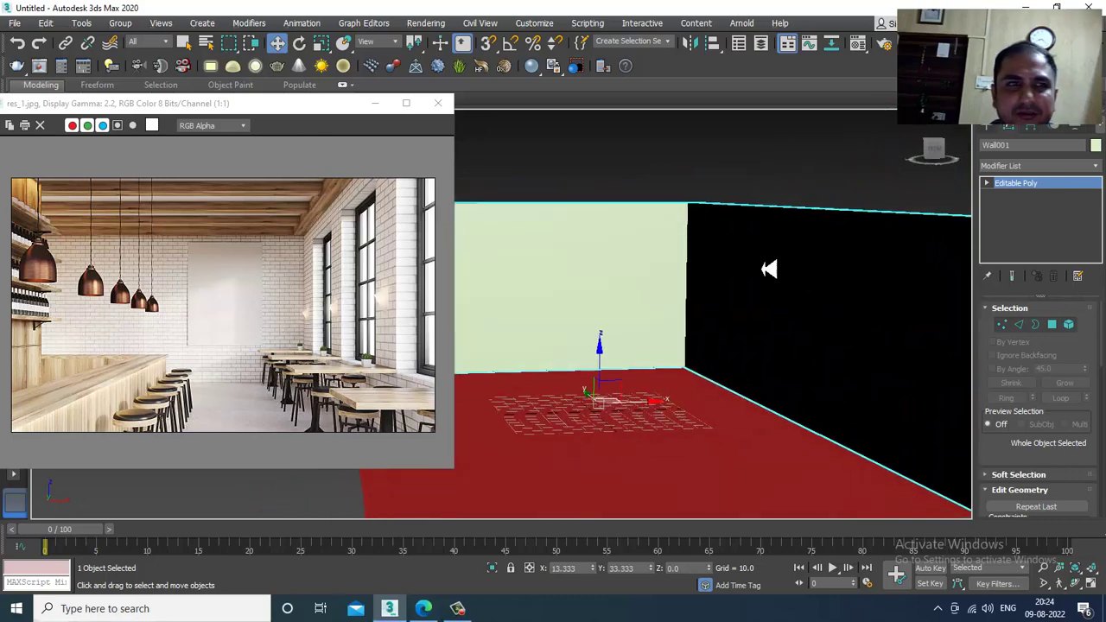
click(45, 85)
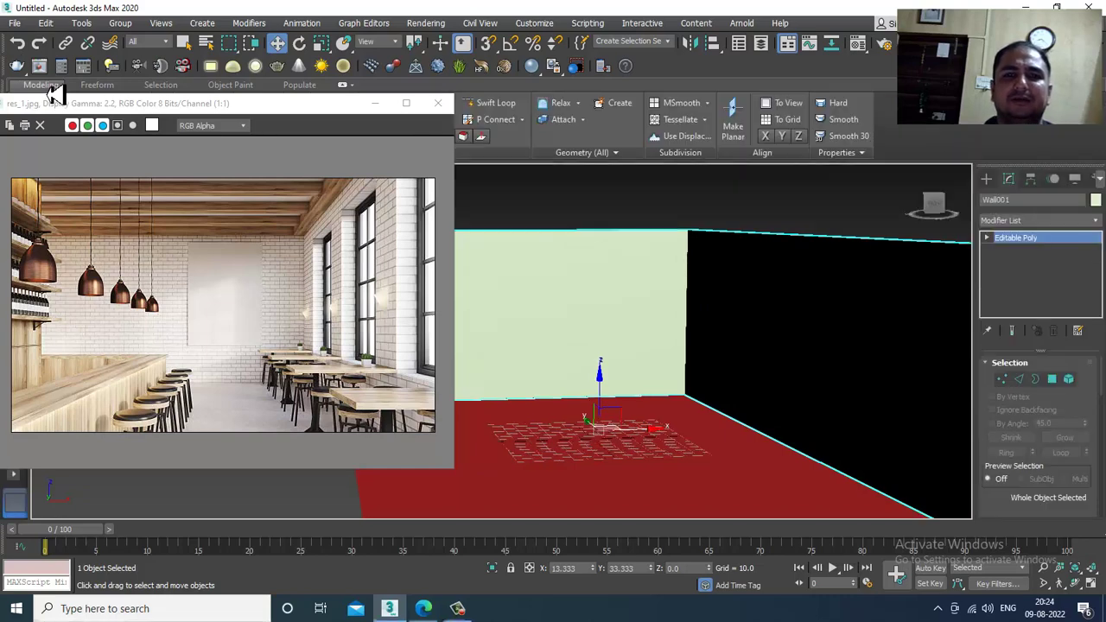
click(504, 106)
middle_drag(850, 421, 836, 367)
scroll(754, 365, down, 2)
right_click(818, 363)
scroll(726, 336, down, 1)
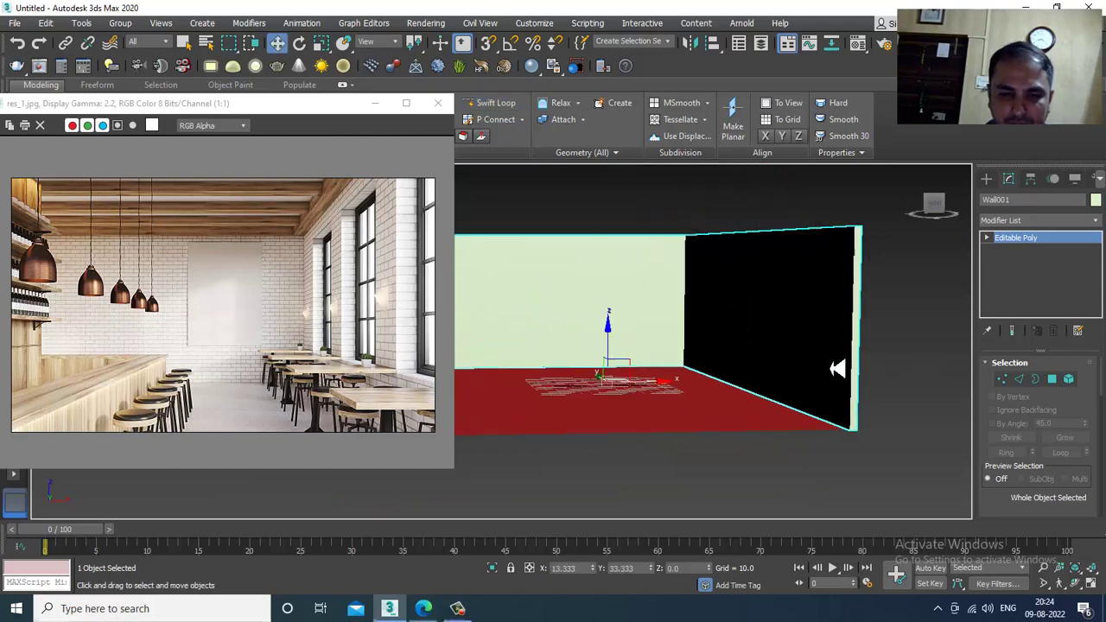
Select the walls' vertical edges and connect them with one horizontal segment
key(2)
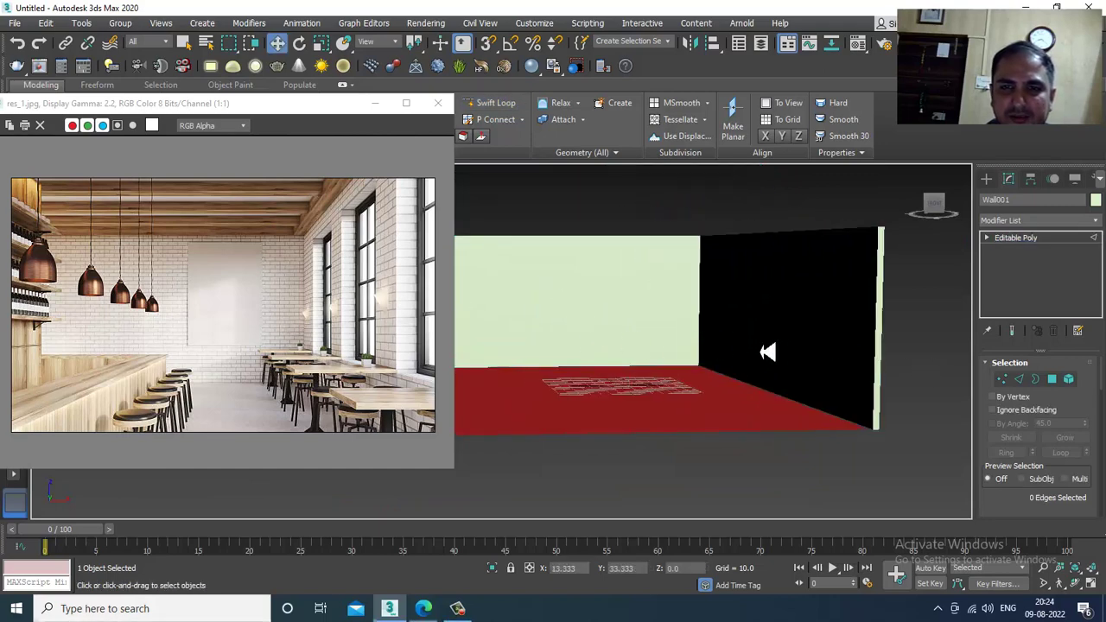
scroll(767, 352, down, 5)
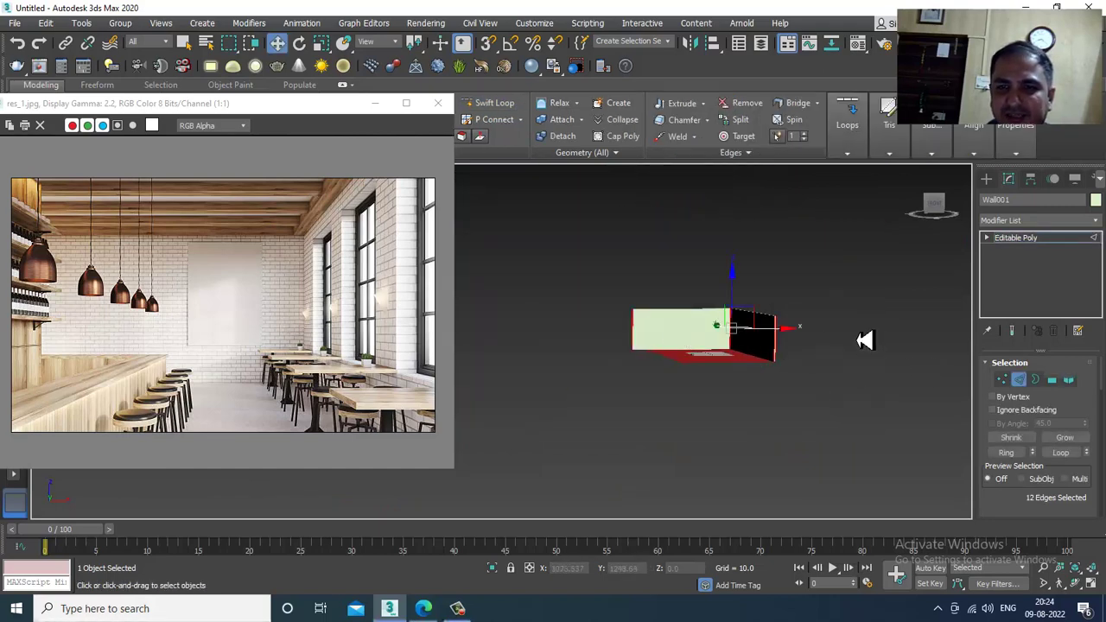
scroll(865, 339, up, 5)
scroll(1018, 514, down, 5)
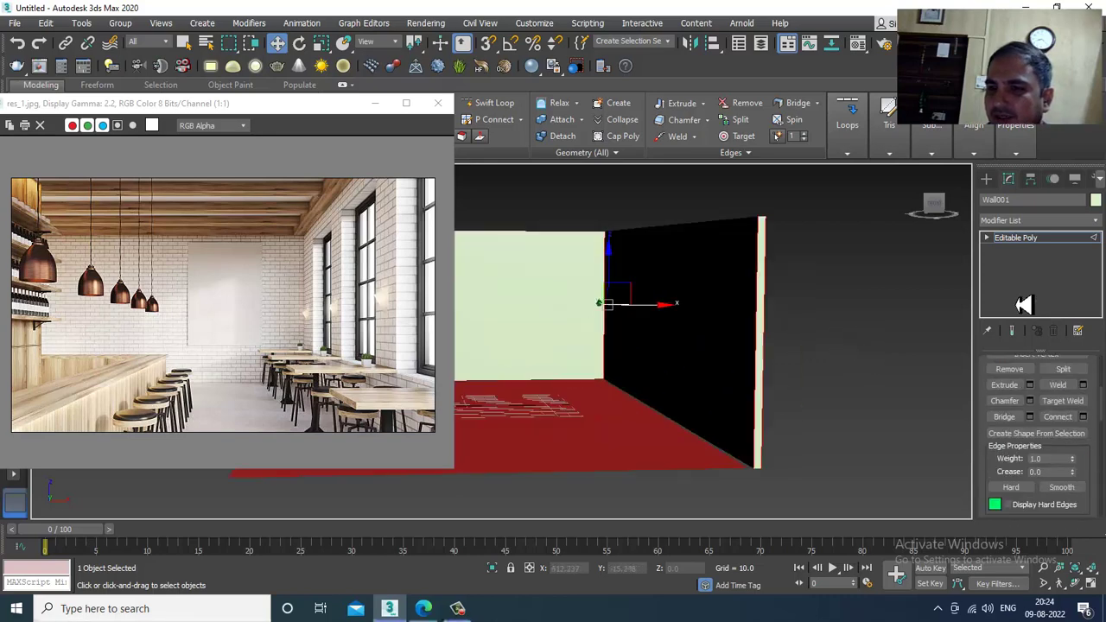
click(1084, 420)
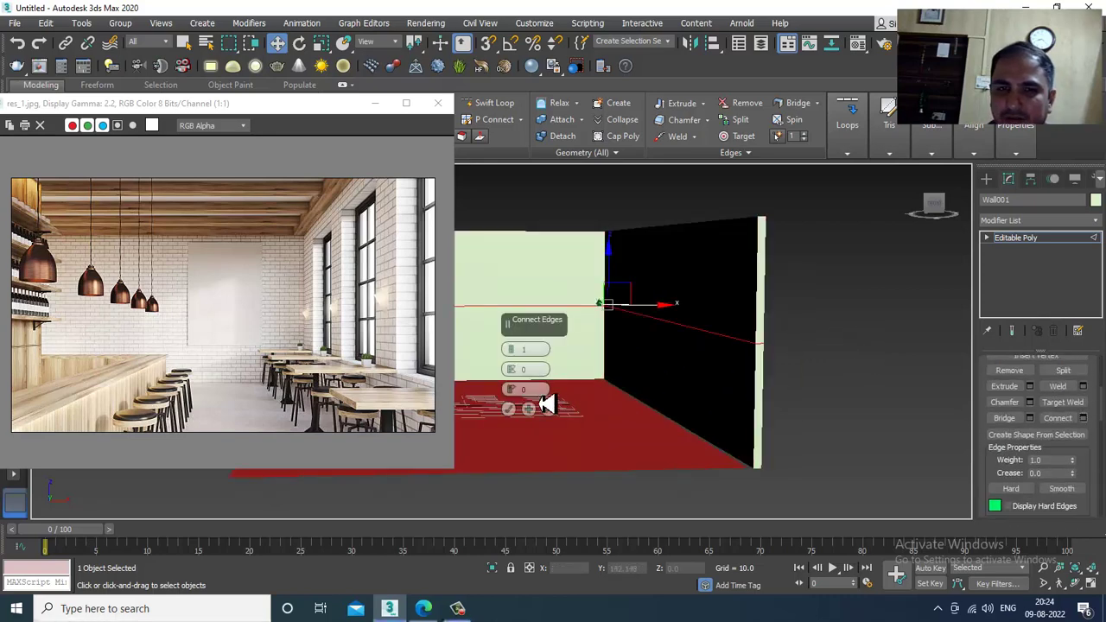
click(510, 410)
Lower the walls' new horizontal edge division along Z toward the windowsill height of the reference image
key(alt+w)
middle_click(842, 266)
key(alt+w)
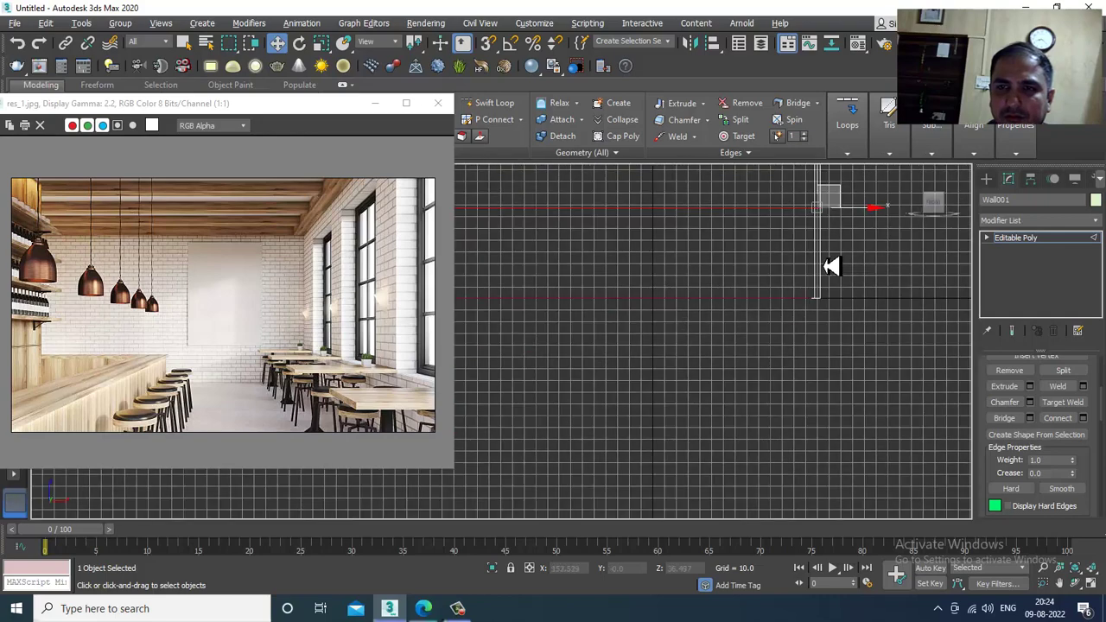
middle_drag(811, 220, 823, 263)
drag(841, 224, 846, 233)
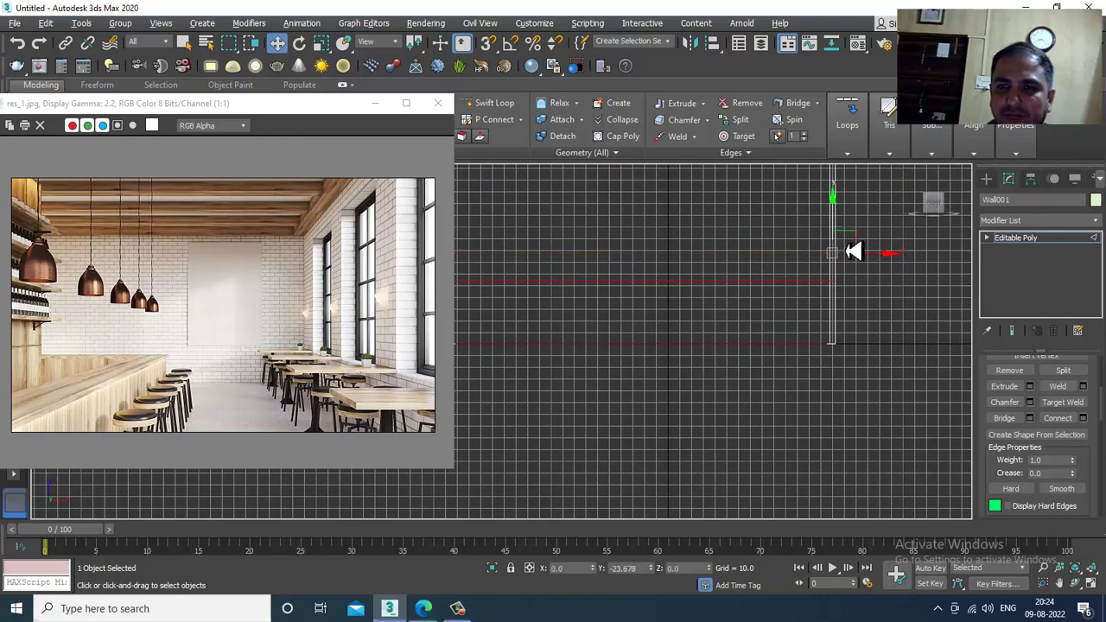
key(alt+w)
middle_click(837, 425)
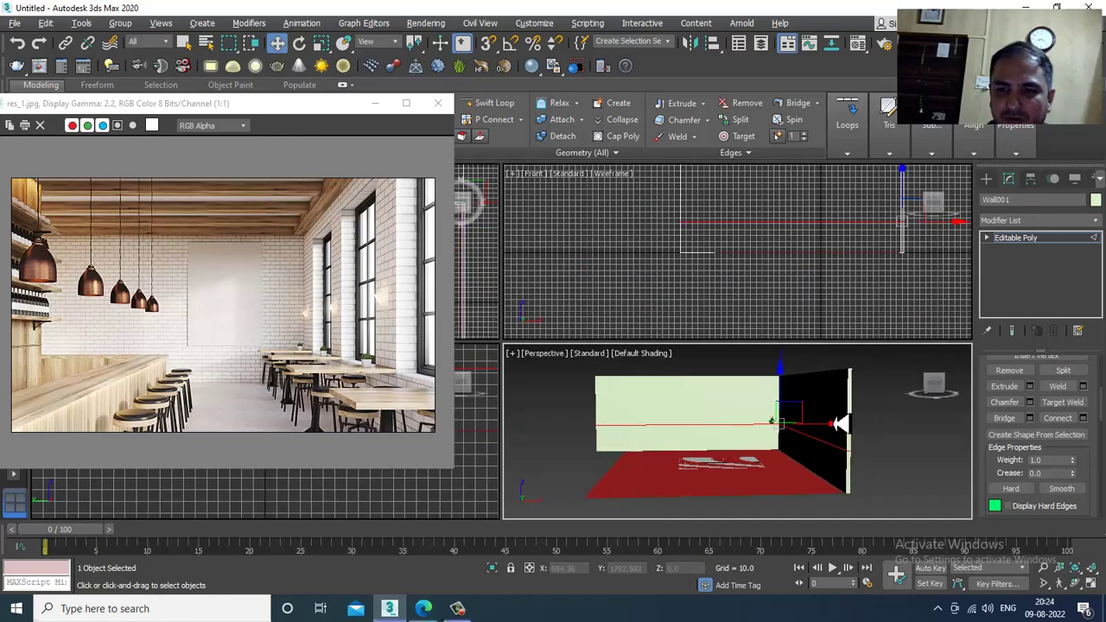
key(alt+w)
alt+middle_drag(750, 424, 724, 359)
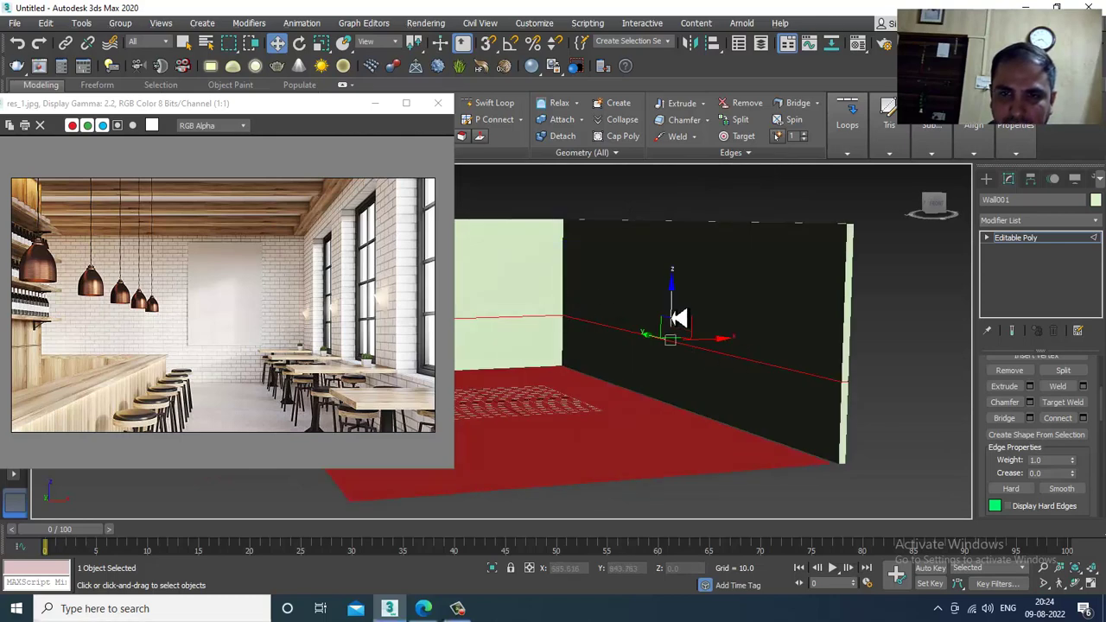
drag(678, 319, 689, 324)
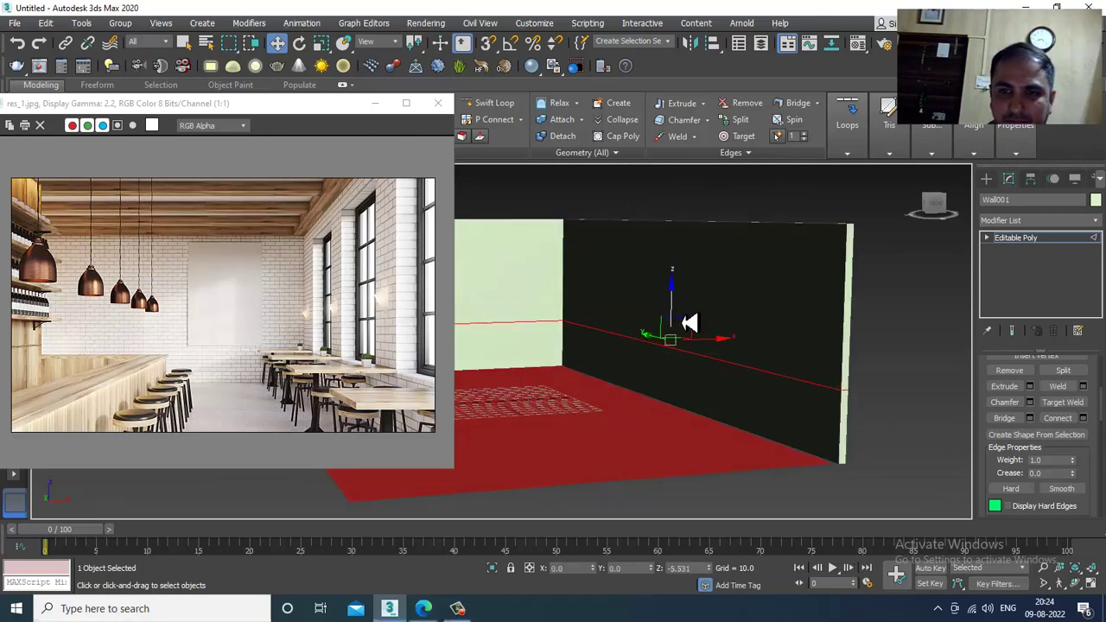
Select the horizontal edges of the long side wall and connect them with two vertical segments
alt+middle_drag(690, 322, 764, 344)
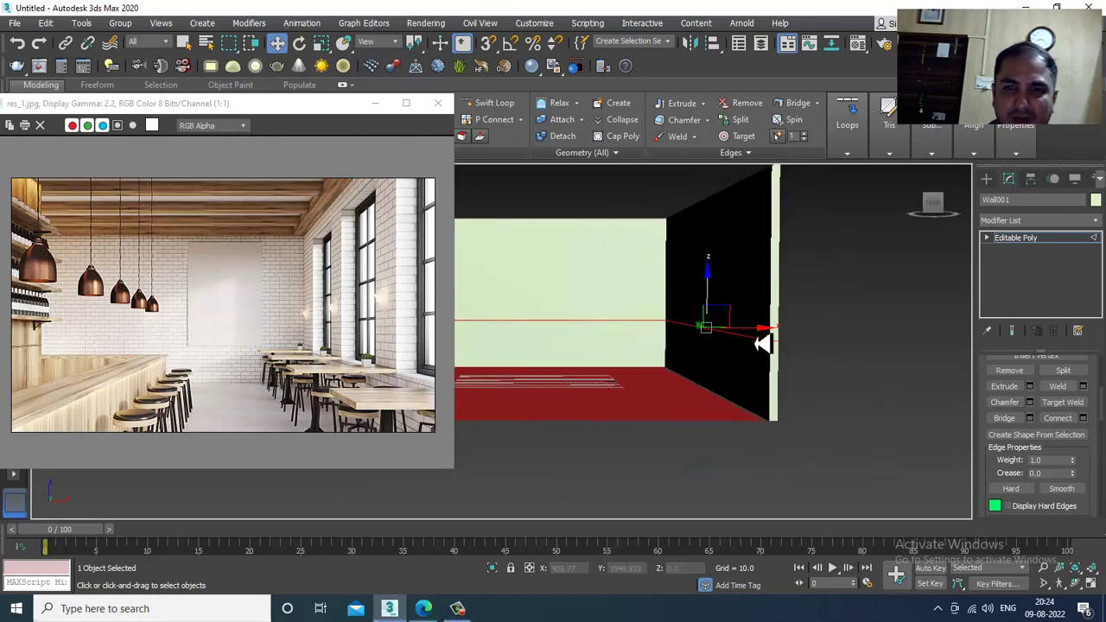
alt+middle_drag(716, 298, 737, 213)
drag(759, 443, 759, 467)
alt+middle_drag(754, 365, 782, 363)
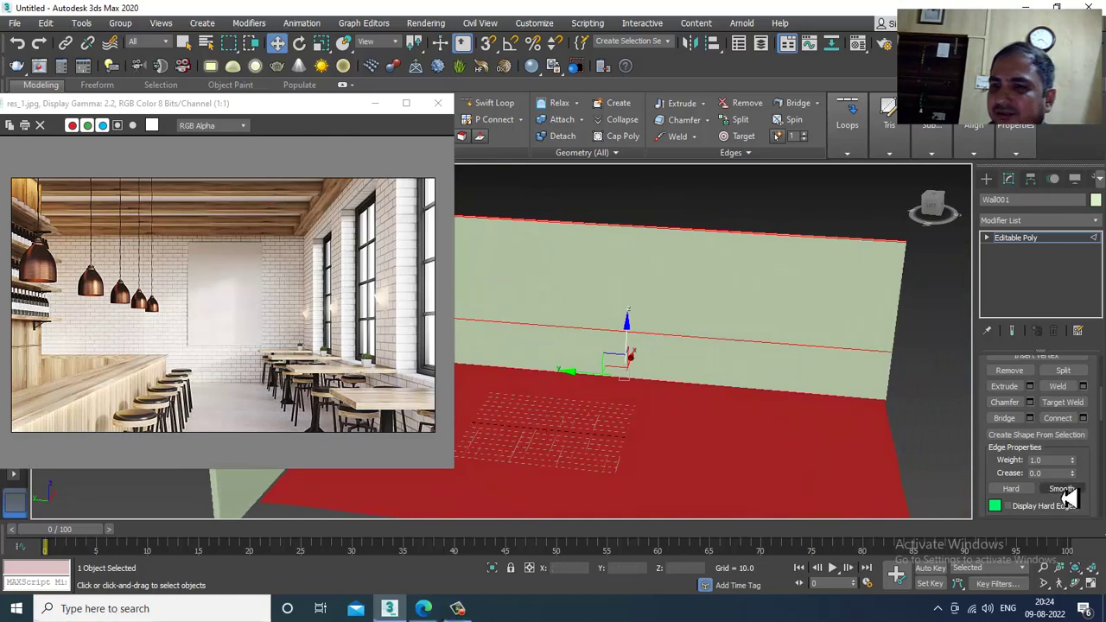
click(1085, 420)
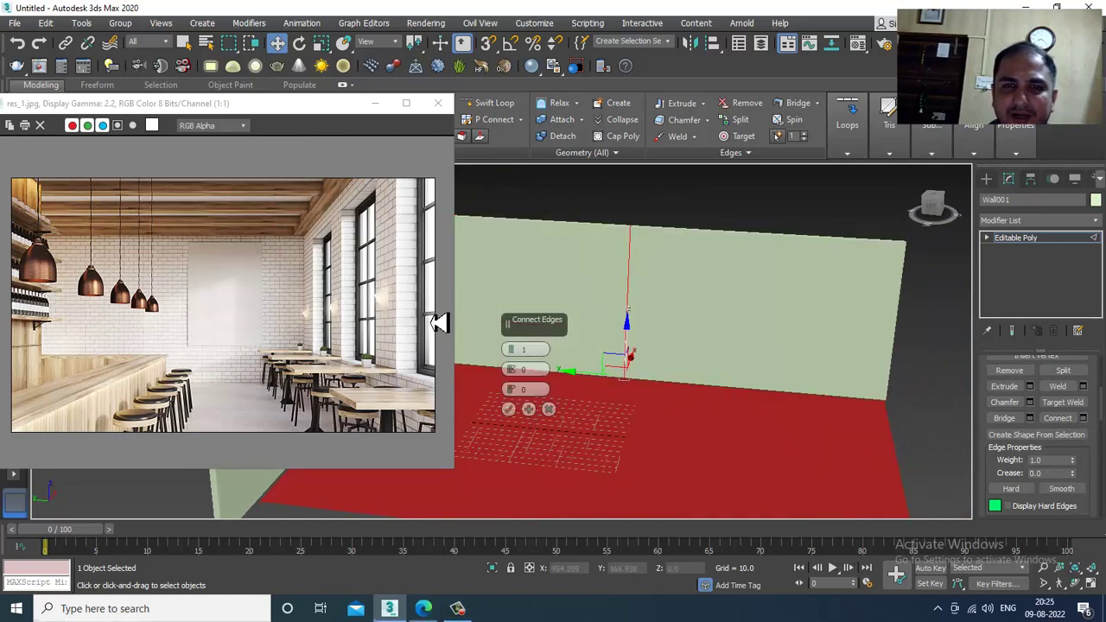
click(512, 349)
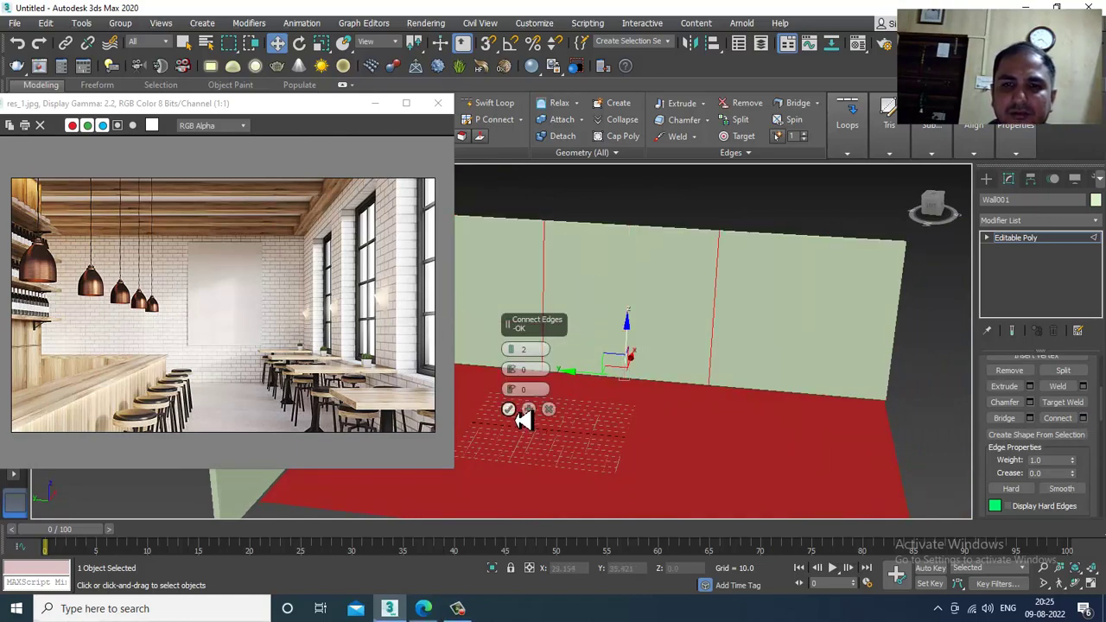
click(509, 408)
Move the side wall's first vertical division close to the second, and shift both divisions along Y toward the wall's open end
key(1)
drag(538, 204, 593, 365)
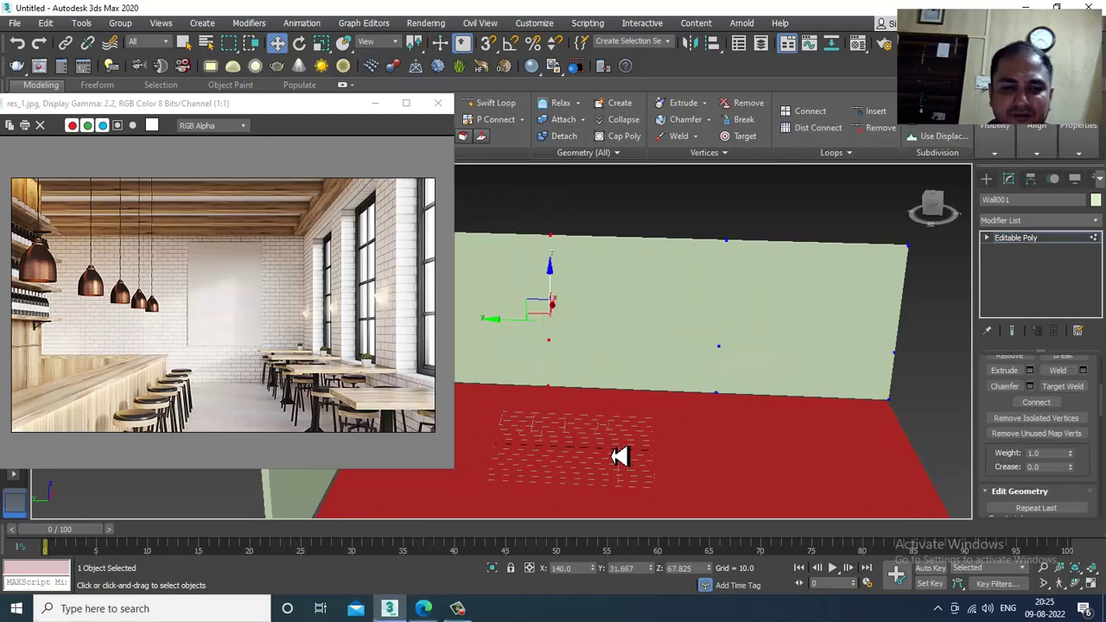
key(F4)
drag(517, 334, 615, 350)
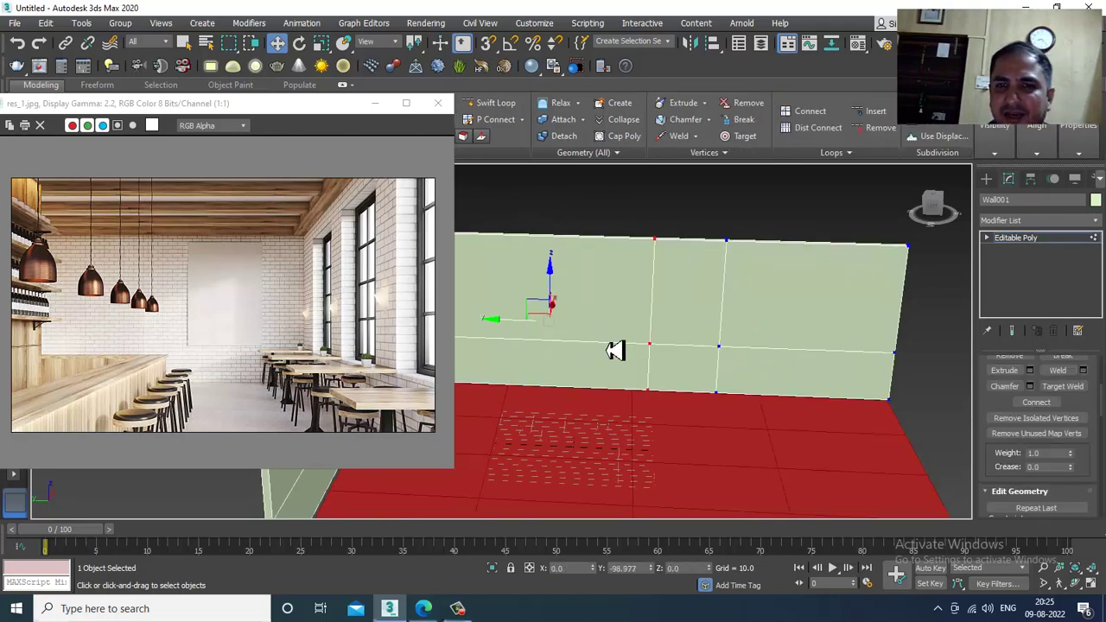
drag(745, 447, 745, 447)
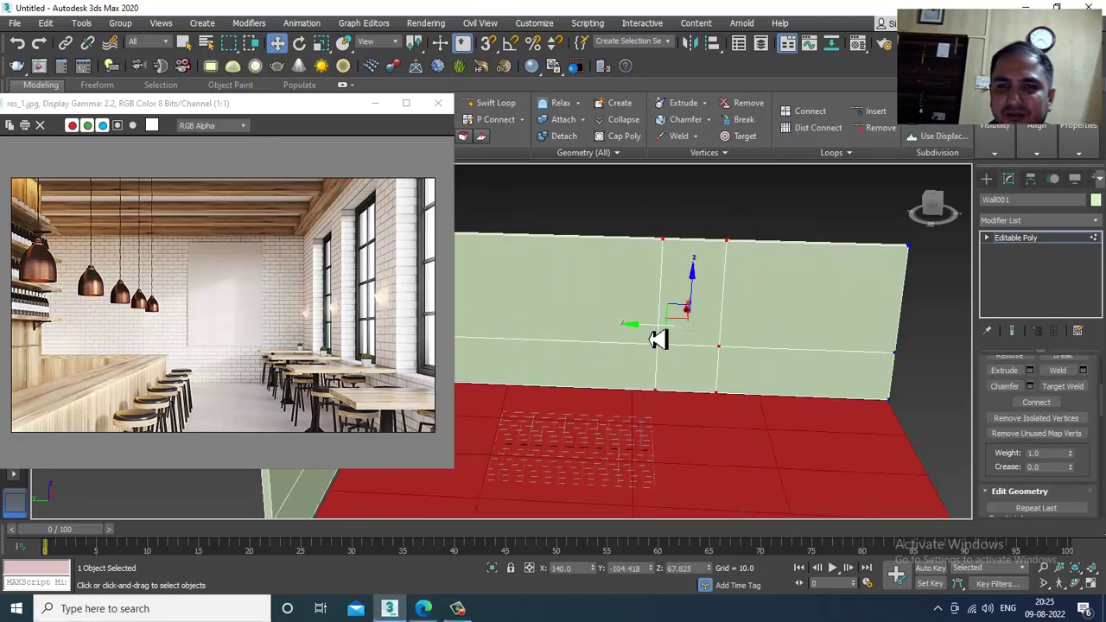
drag(656, 337, 682, 329)
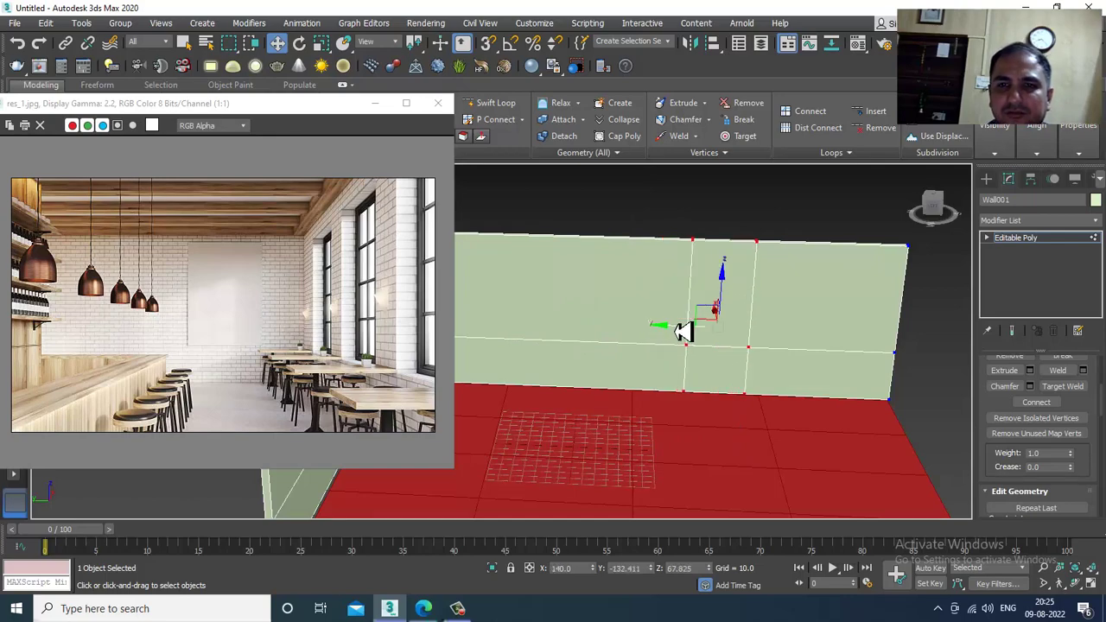
Lengthen the side wall past the floor by moving its end vertices and both vertical divisions outward along Y
scroll(769, 346, down, 2)
alt+middle_drag(770, 346, 737, 356)
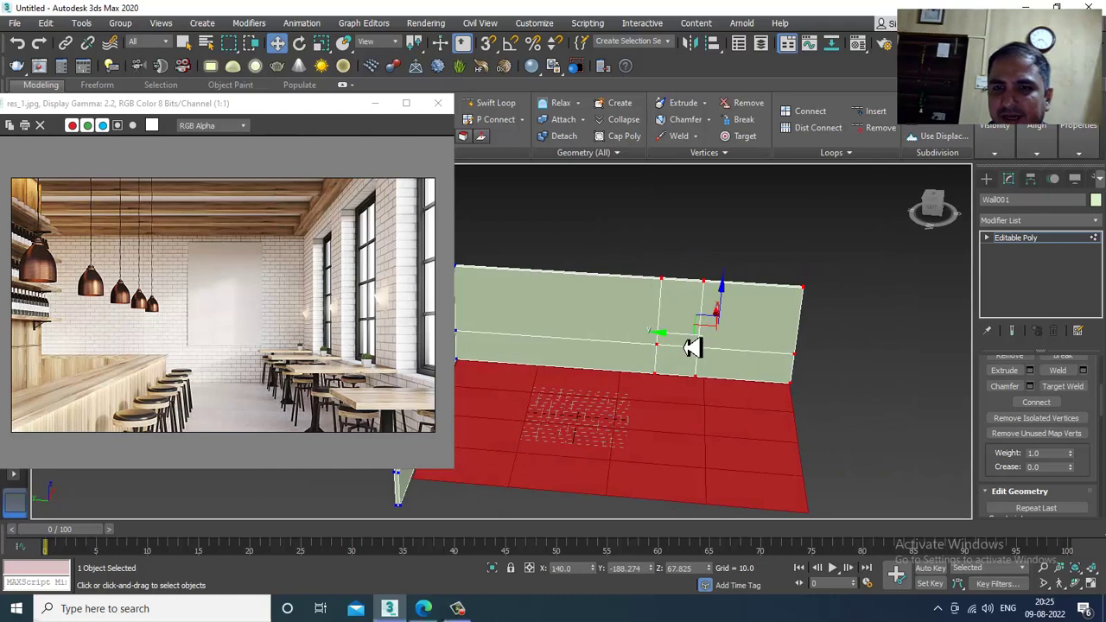
drag(693, 346, 756, 347)
middle_drag(796, 382, 771, 365)
click(1039, 242)
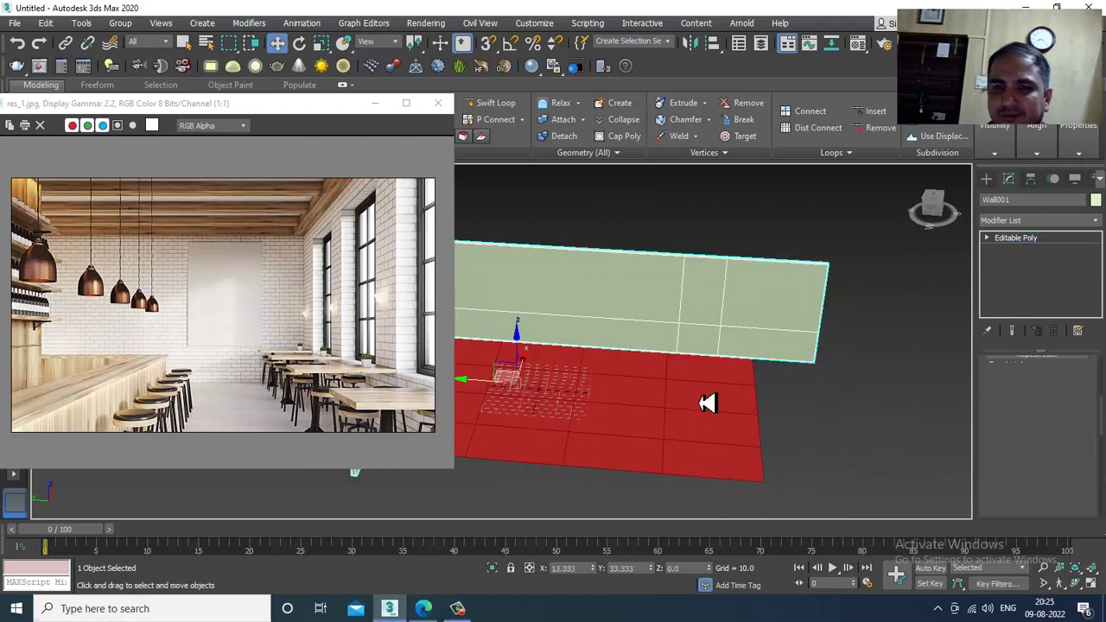
Set the floor plane's length and width segments to 1 and convert it to an Editable Poly
click(707, 404)
alt+middle_drag(723, 425, 700, 390)
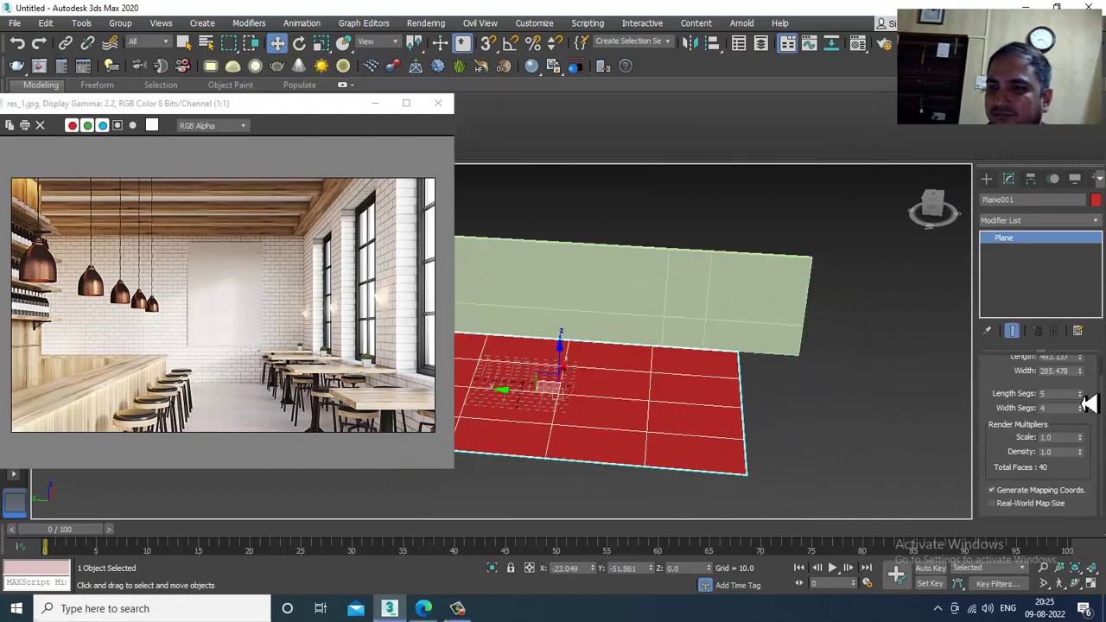
drag(1081, 395, 1070, 423)
text(1)
key(Return)
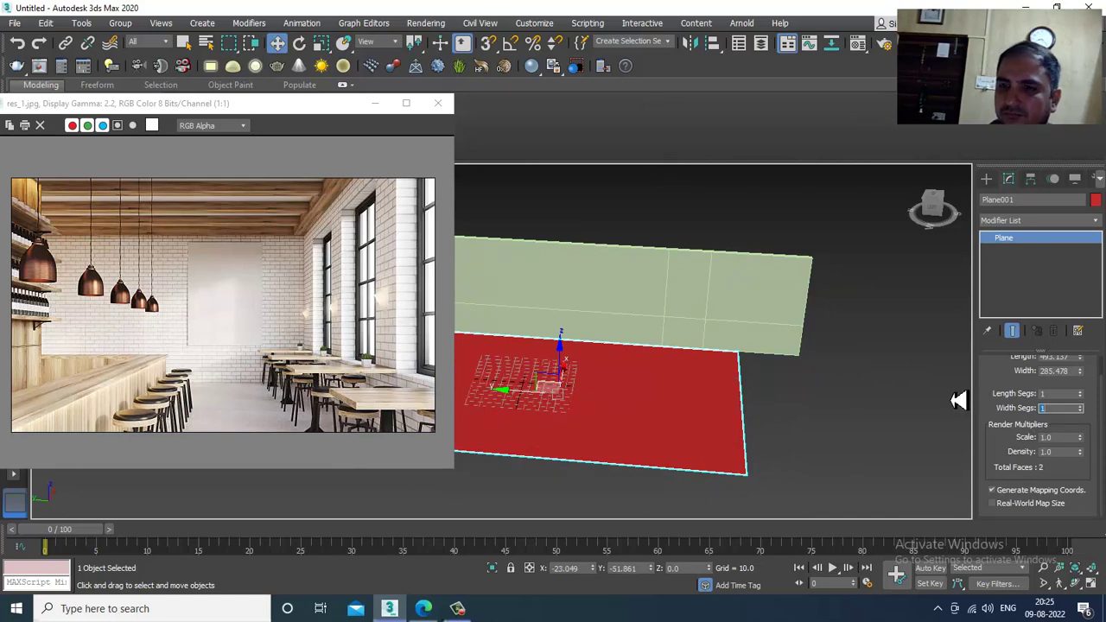
right_click(600, 381)
mouse_move(697, 521)
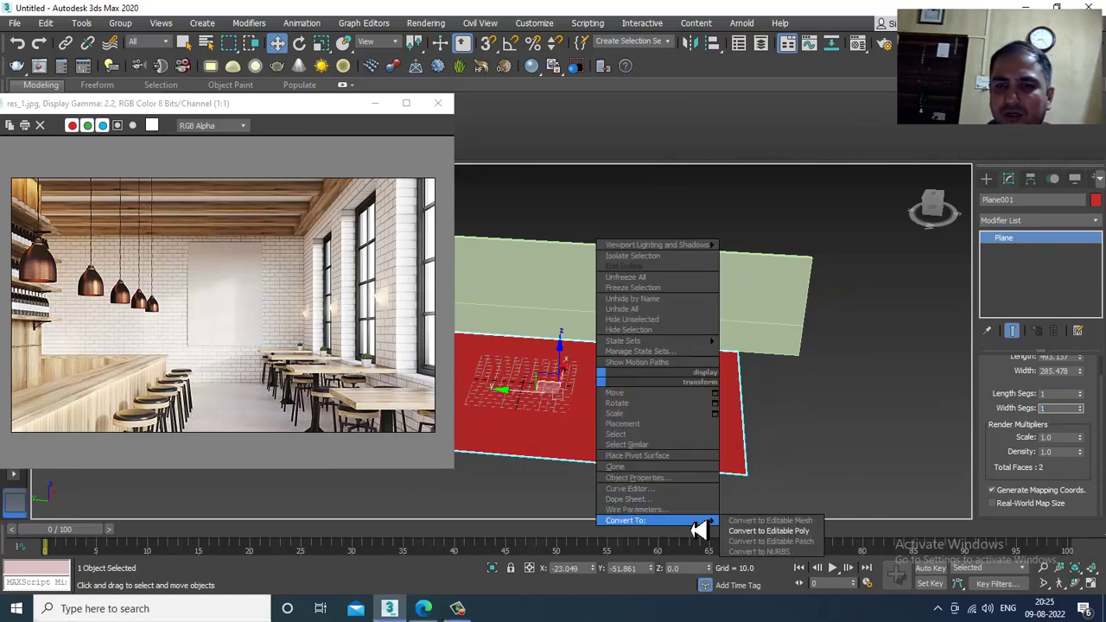
click(790, 534)
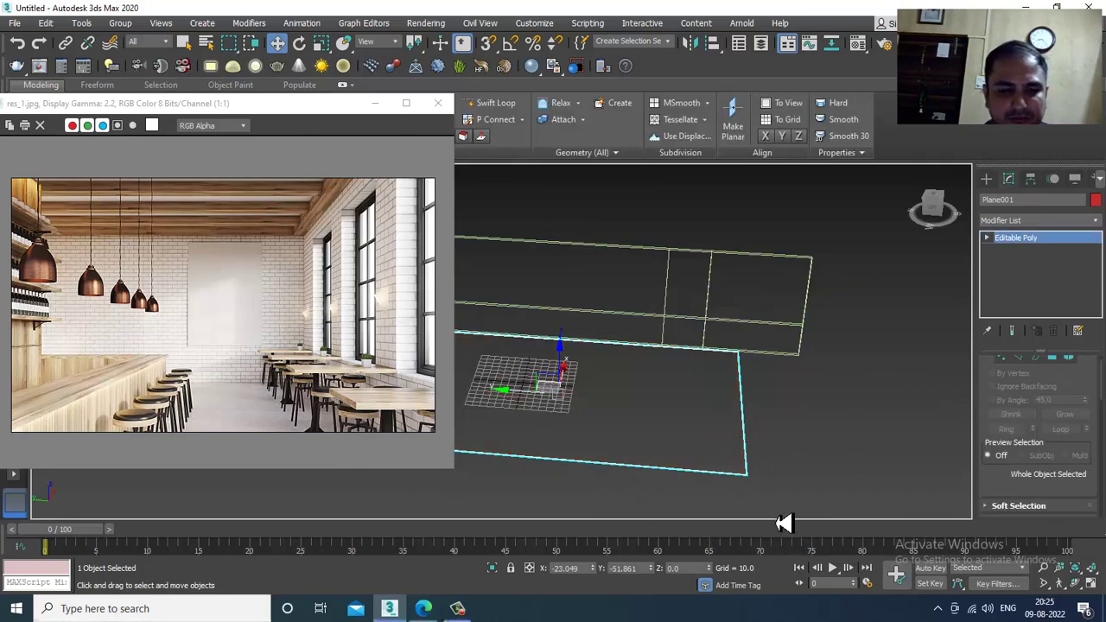
Move the floor's two end vertices along Y to about -390, in line with the end of the side wall
key(1)
drag(691, 284, 830, 558)
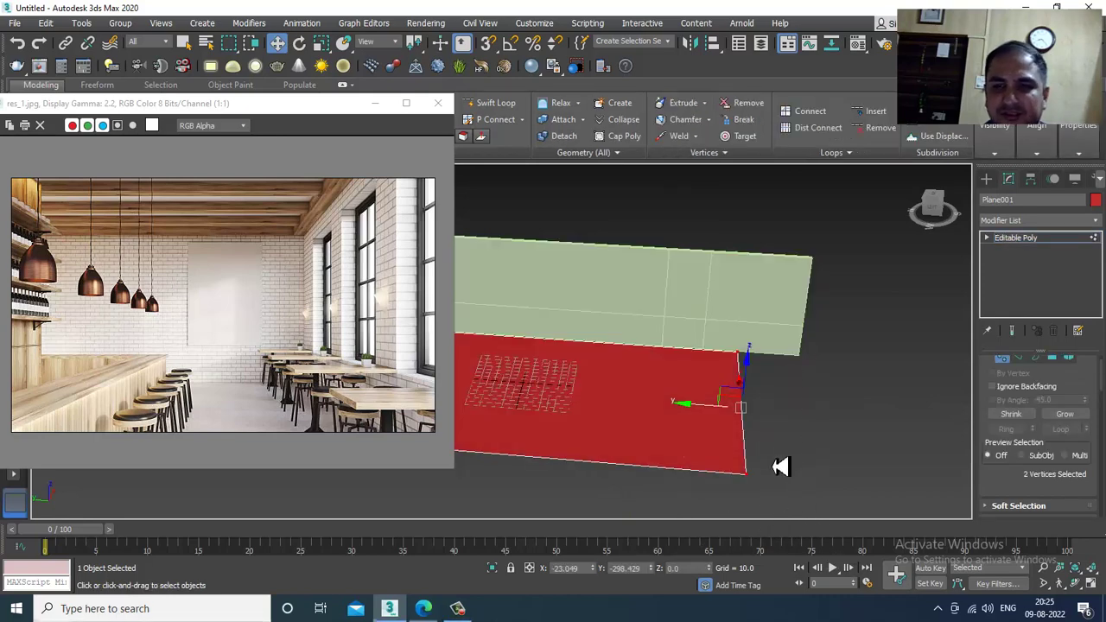
drag(707, 412, 776, 421)
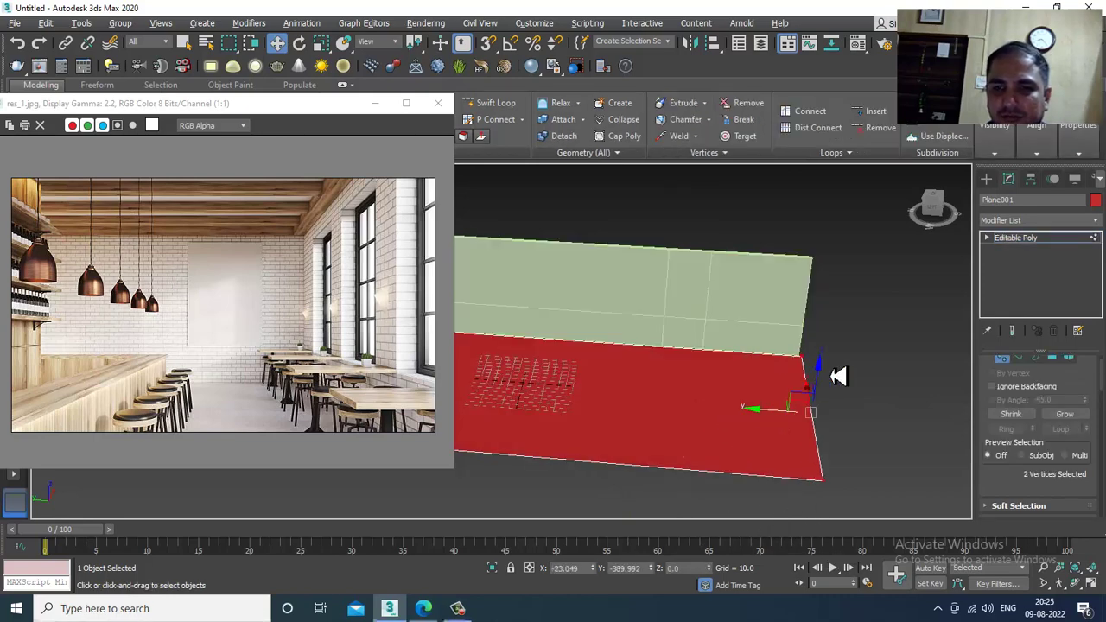
Move the floor's two vertices beside the long wall about 8.4 units outward along X, under the wall
alt+middle_drag(839, 375, 741, 240)
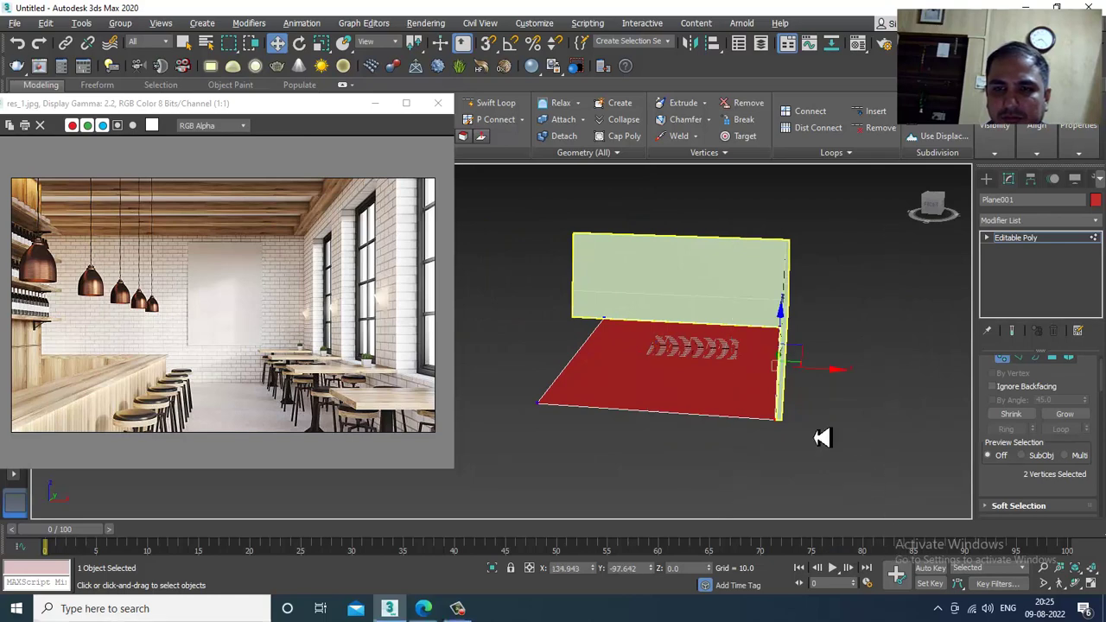
scroll(817, 415, up, 3)
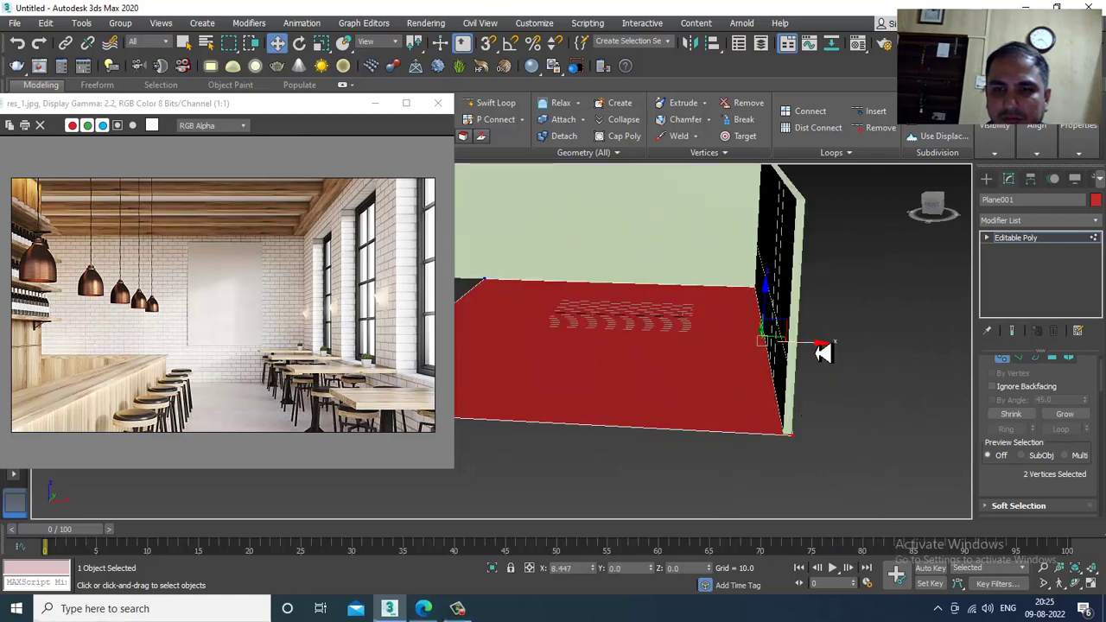
alt+middle_drag(773, 350, 734, 376)
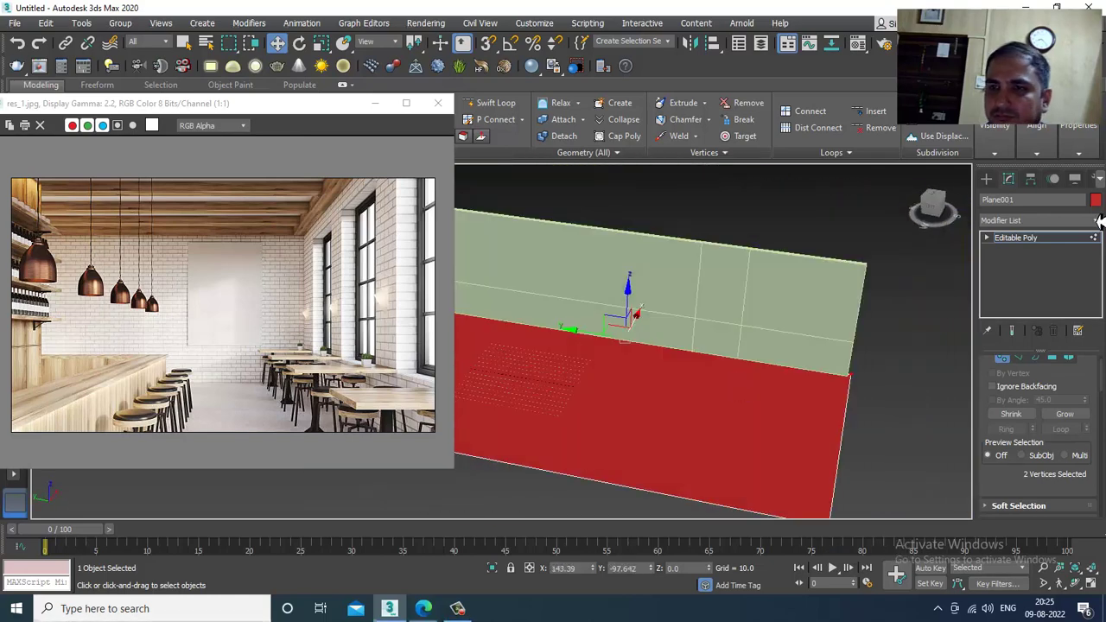
click(1032, 248)
alt+middle_drag(994, 260, 803, 297)
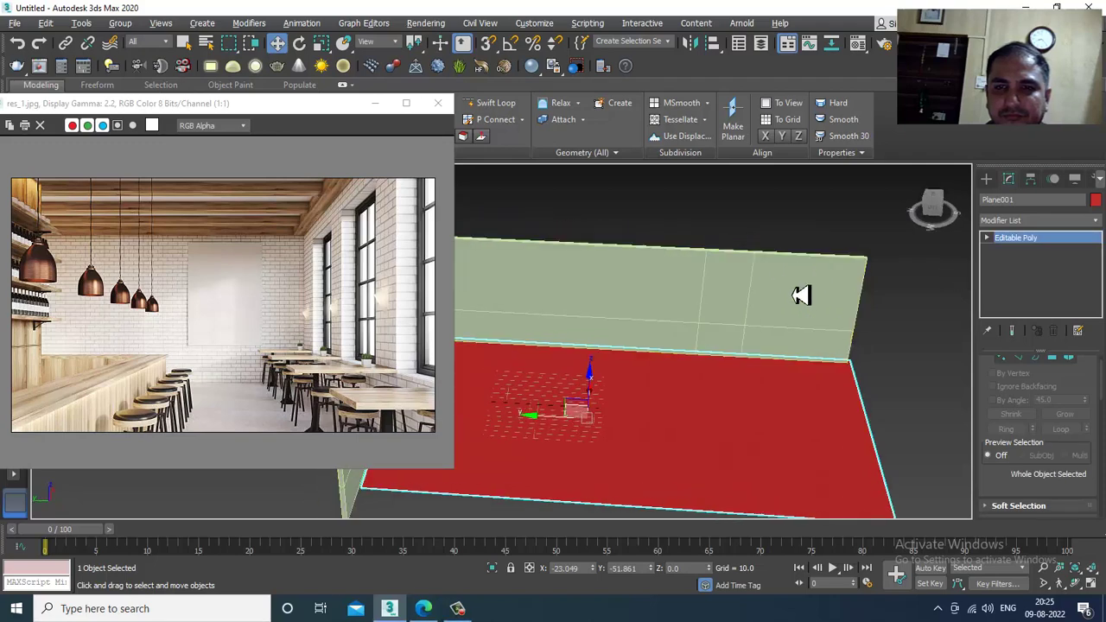
Shift the vertices of both vertical divisions in the side wall along Y, centring them at about -240
click(711, 288)
key(1)
drag(662, 219, 782, 416)
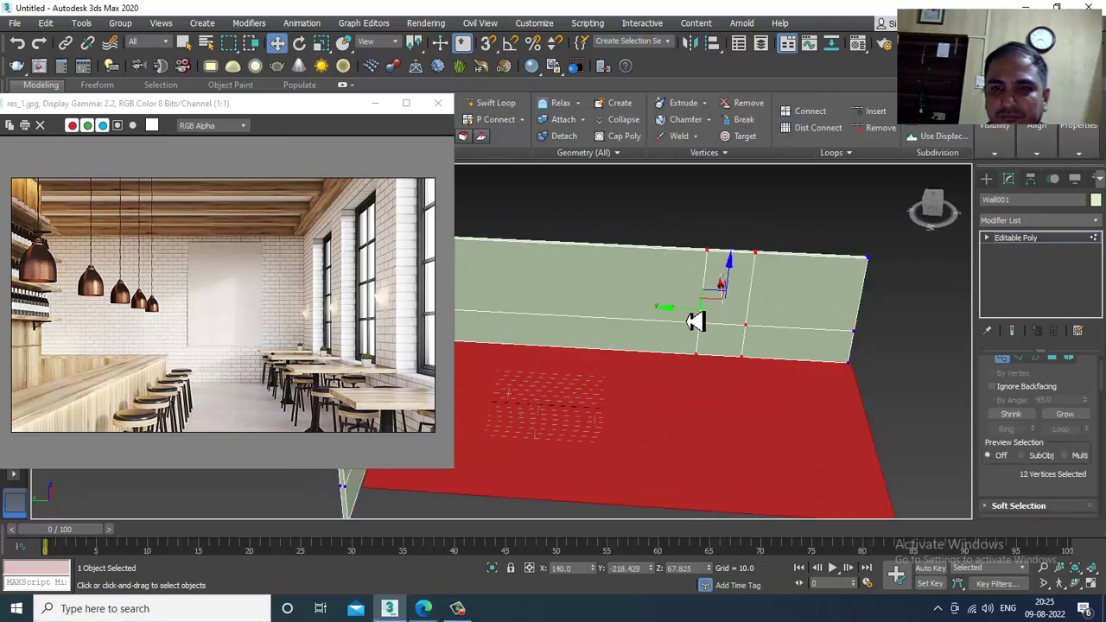
drag(696, 321, 712, 323)
middle_drag(681, 304, 732, 308)
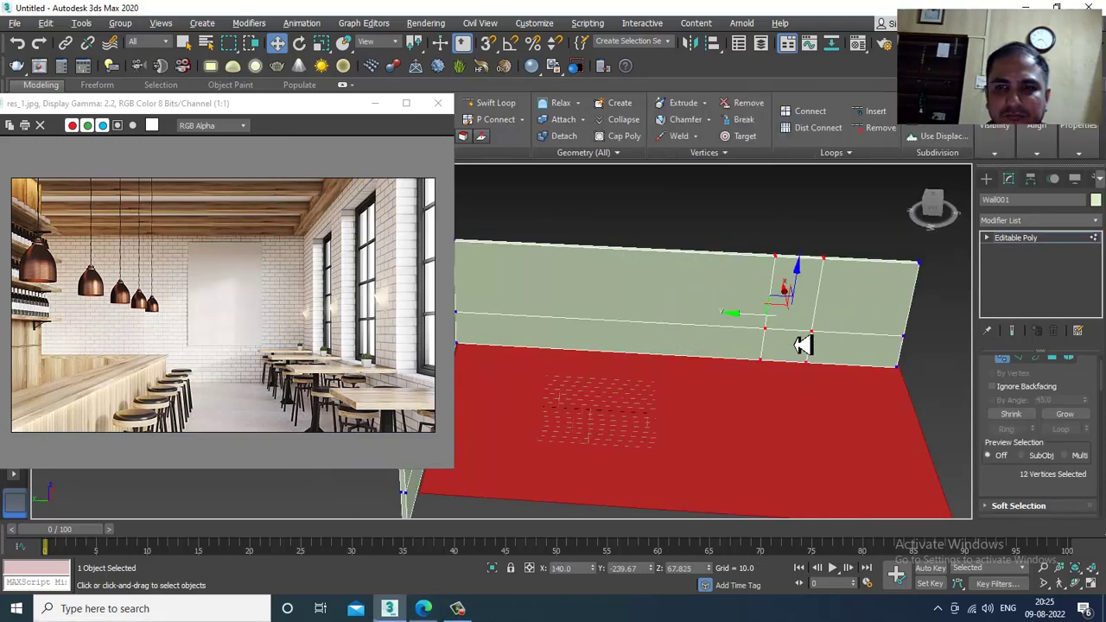
Select the top vertices of both walls and raise them along Z to about 200
alt+middle_drag(803, 346, 478, 303)
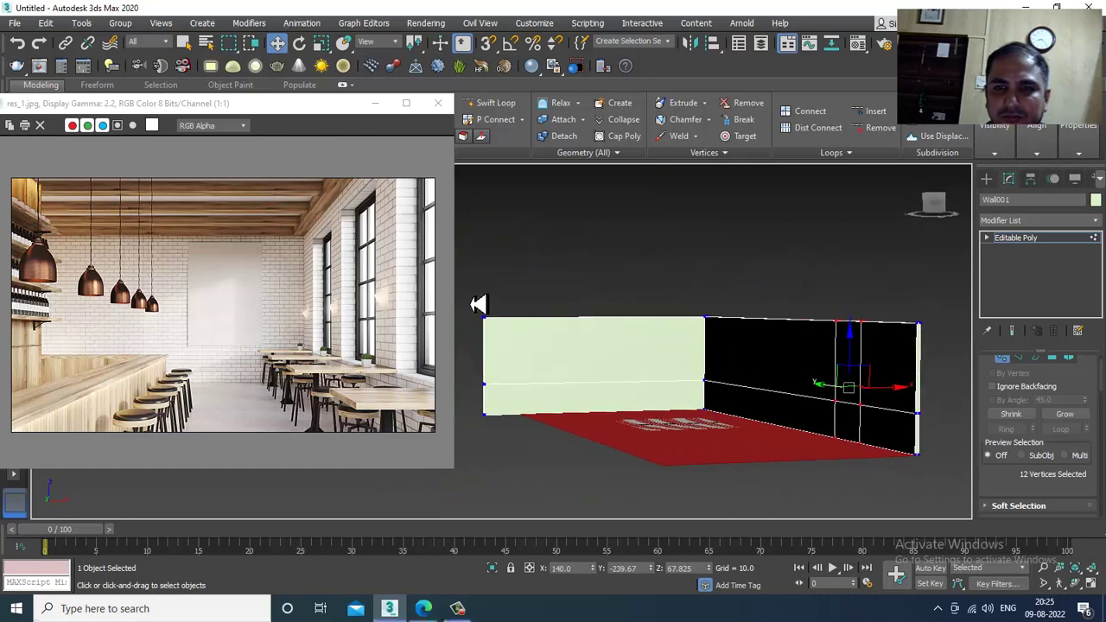
drag(986, 363, 983, 361)
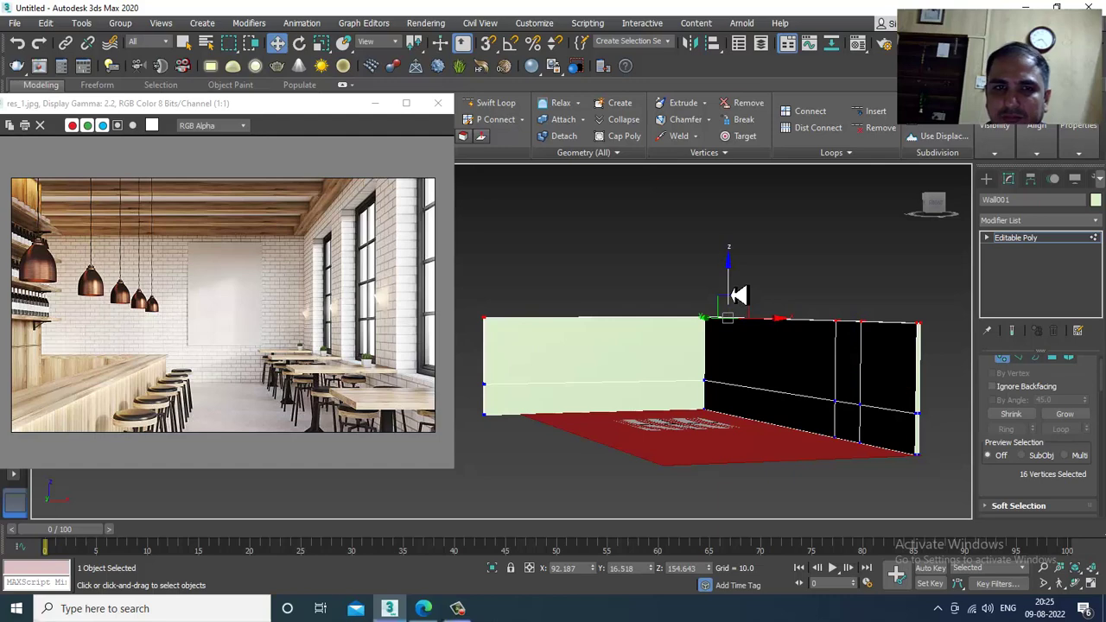
drag(733, 295, 733, 264)
Insert a horizontal edge loop in the side wall with Swift Loop, near its top at about Z 174
click(496, 103)
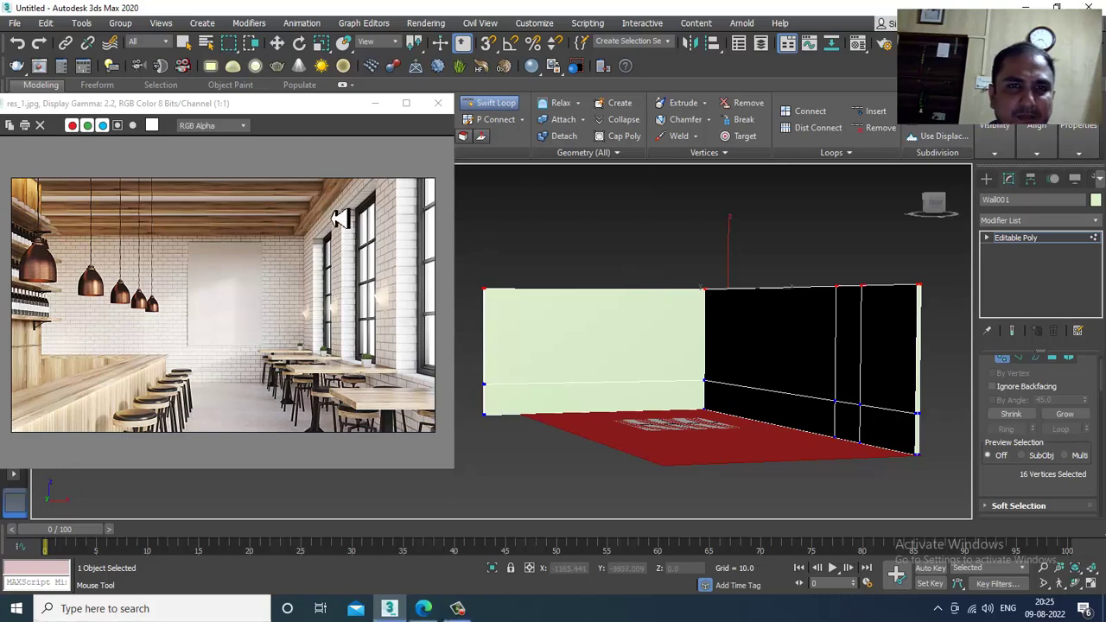
click(496, 103)
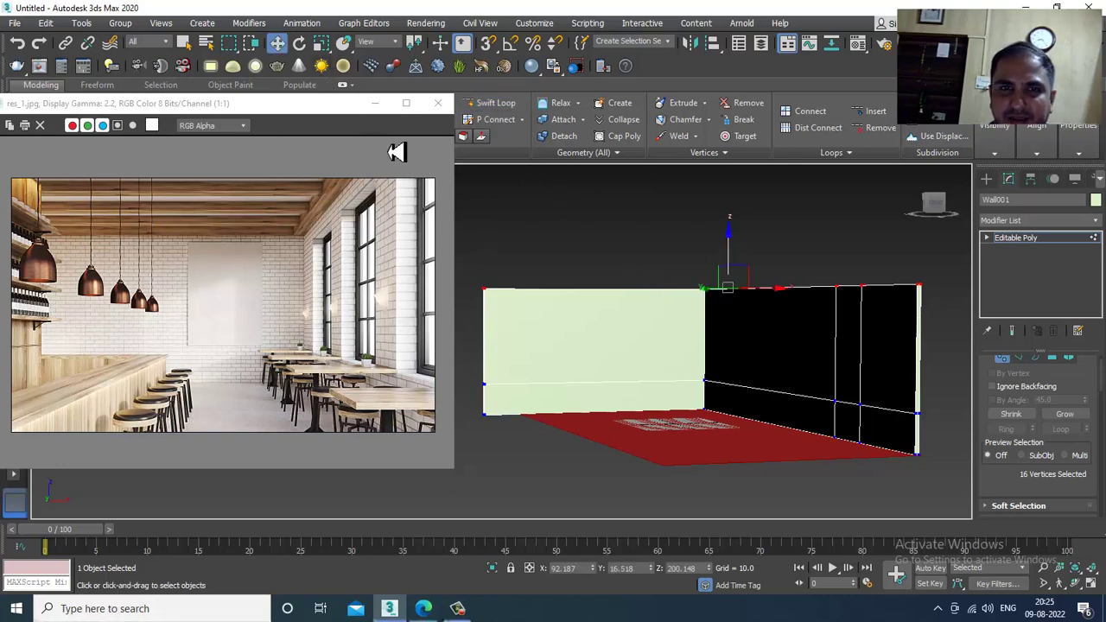
click(495, 104)
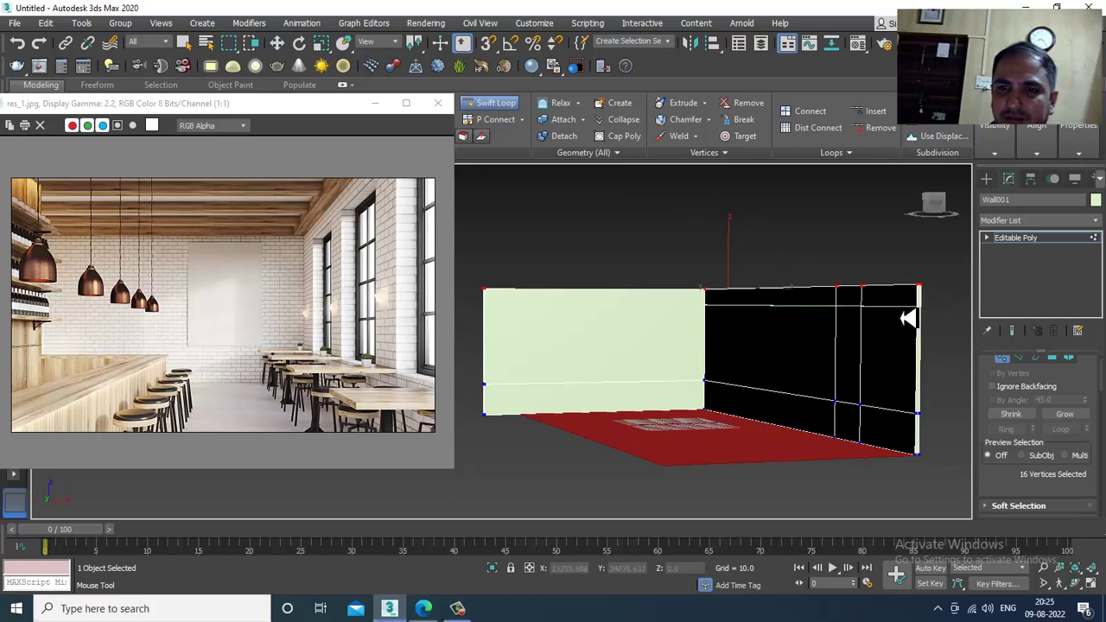
alt+middle_drag(908, 317, 822, 280)
right_click(951, 346)
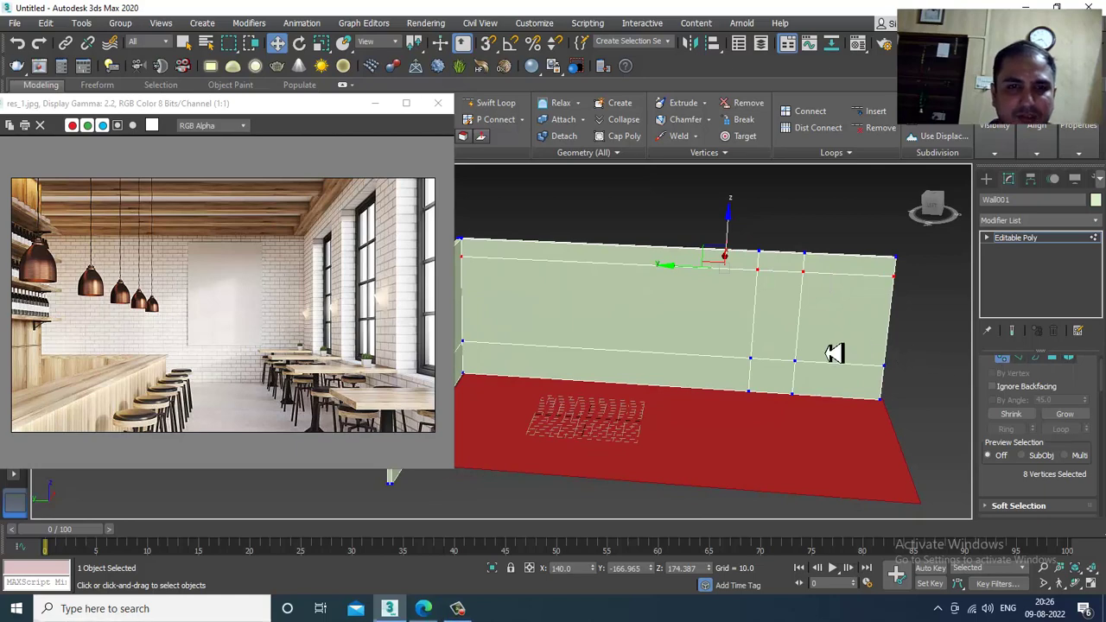
Connect the horizontal edges of the side wall's wide undivided section with 2 vertical segments
key(2)
drag(666, 209, 713, 465)
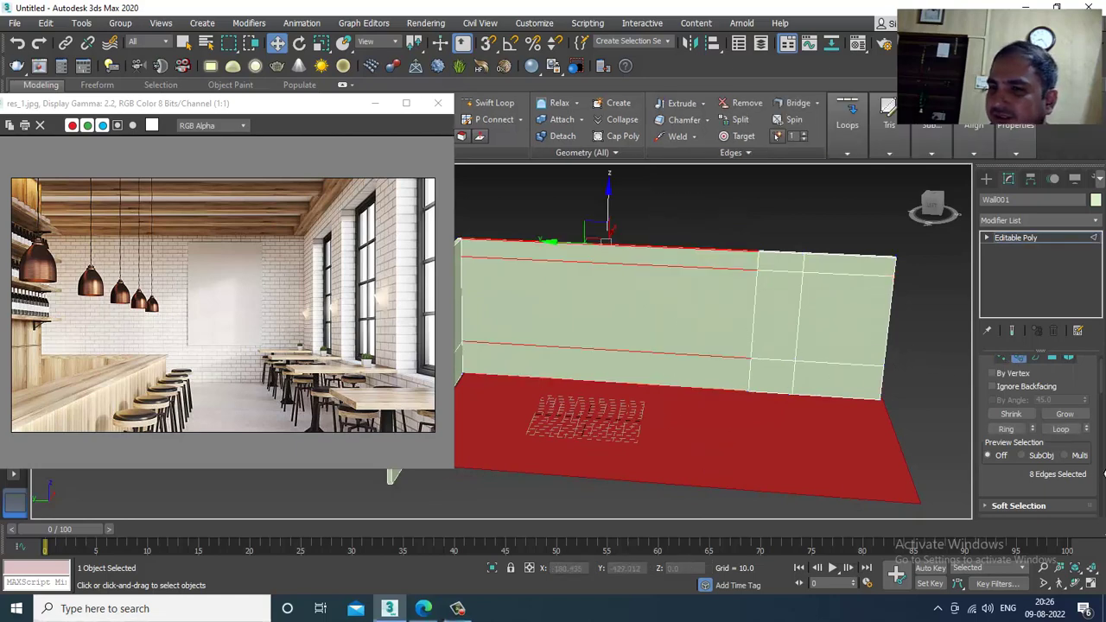
scroll(1101, 482, down, 3)
click(1084, 478)
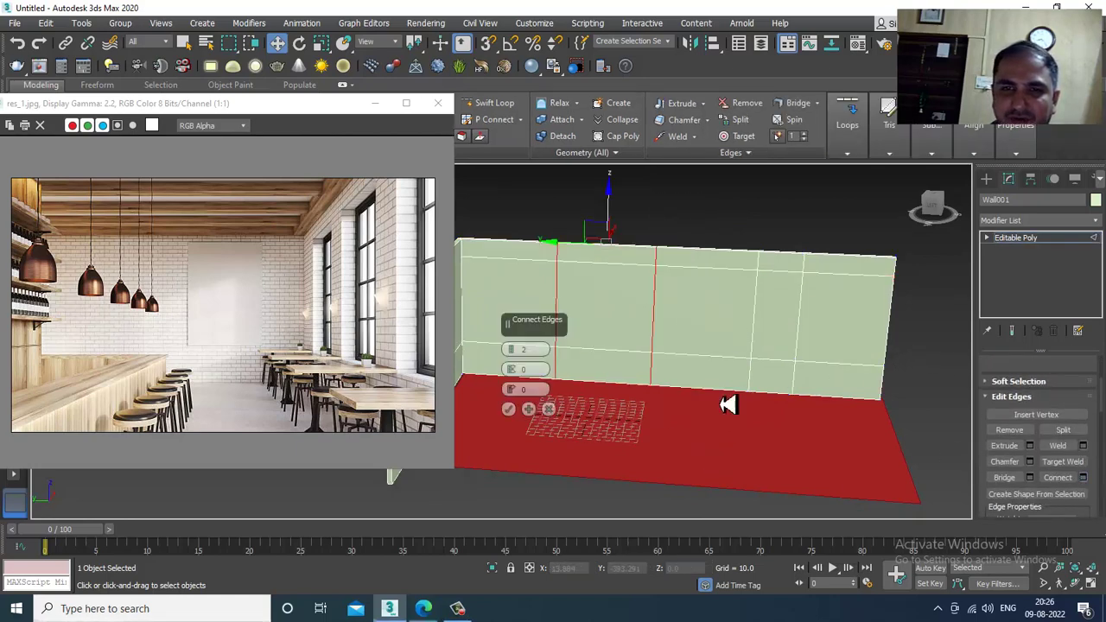
click(511, 411)
alt+middle_drag(593, 363, 649, 329)
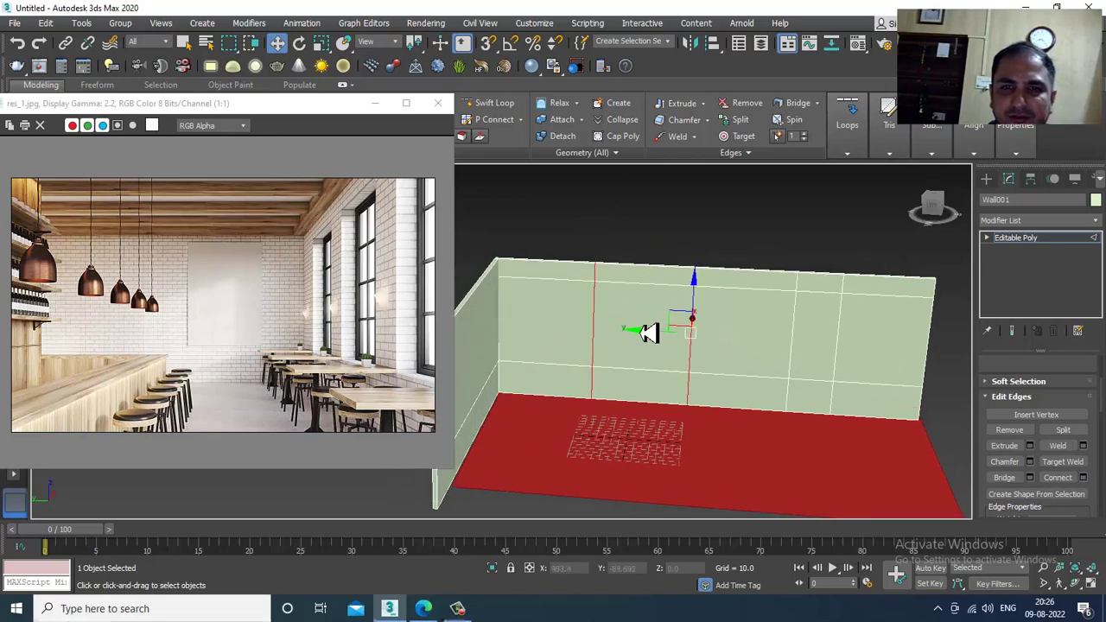
Bring the new division nearer the corner closer to its neighbour at about Y -11, and shift both along Y to about -69.5
key(1)
drag(551, 340, 610, 348)
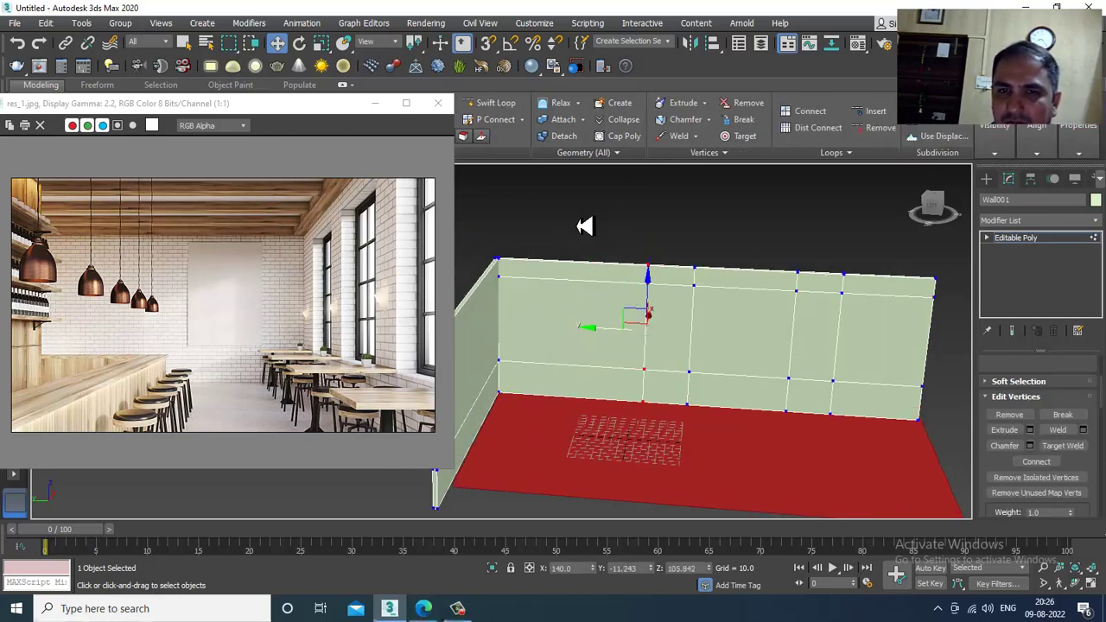
drag(718, 451, 717, 448)
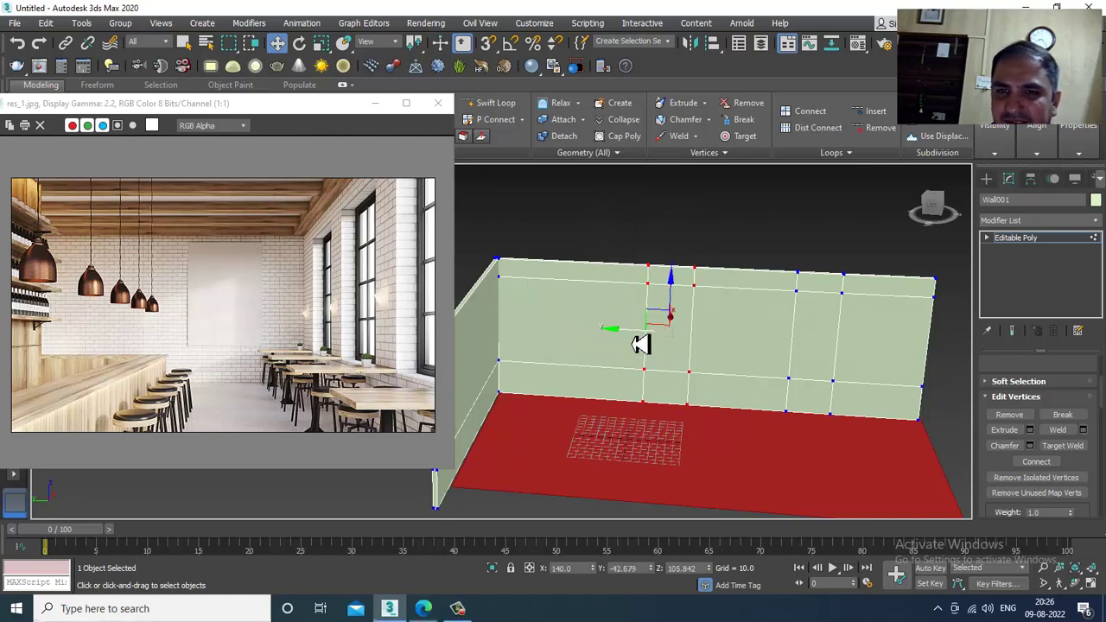
drag(640, 344, 659, 347)
middle_drag(777, 324, 807, 331)
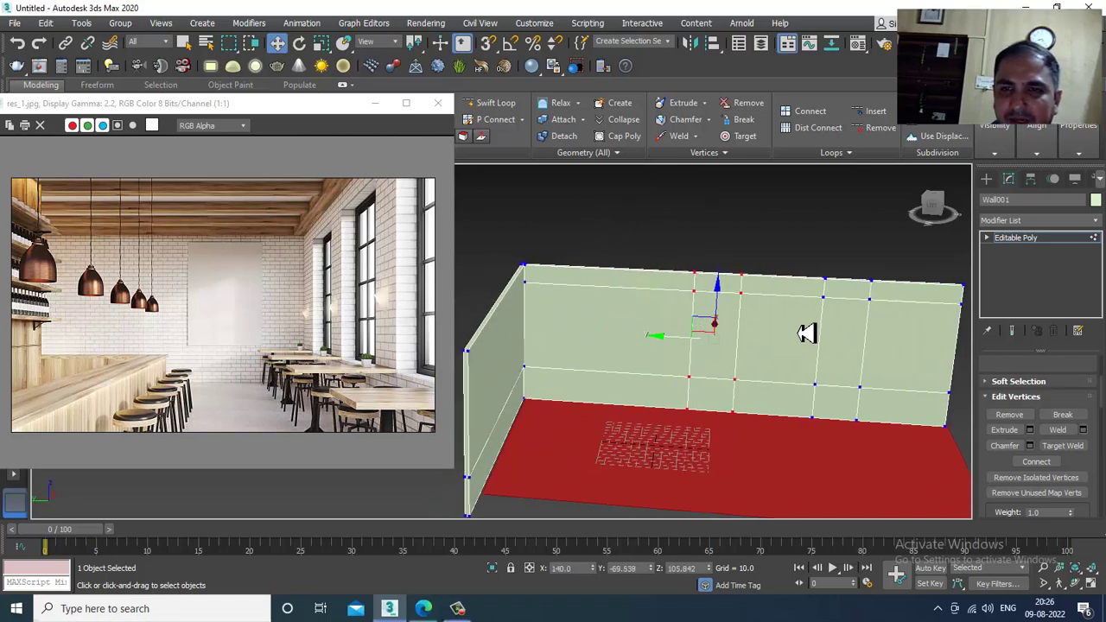
scroll(822, 334, up, 1)
scroll(769, 319, down, 1)
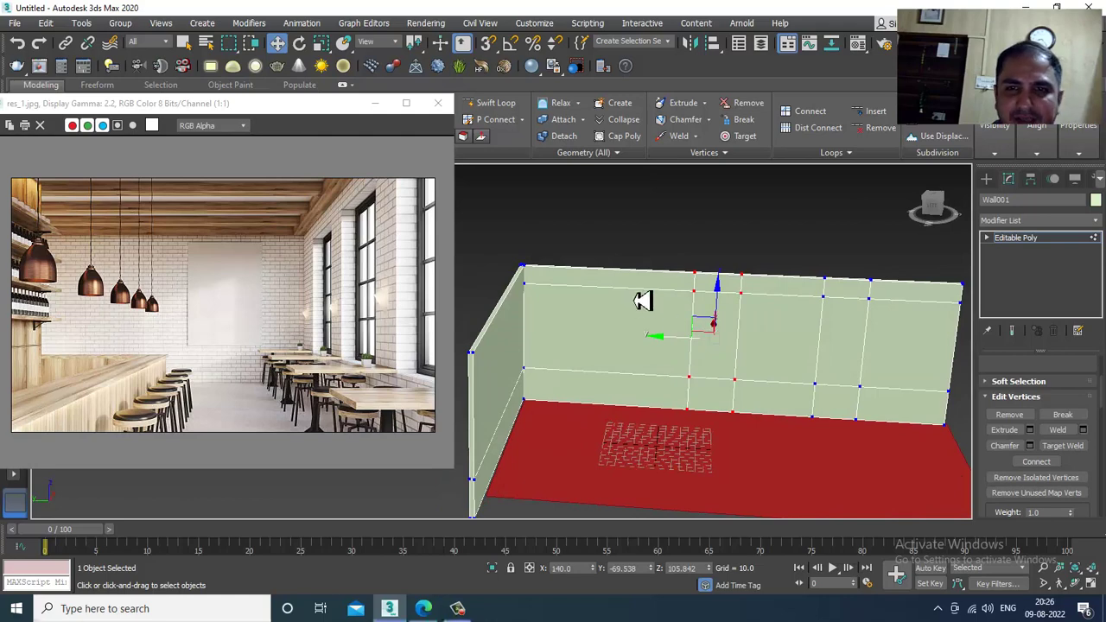
Connect the horizontal edges of the side wall section beside the corner with two vertical segments
key(2)
drag(619, 232, 665, 455)
click(1084, 484)
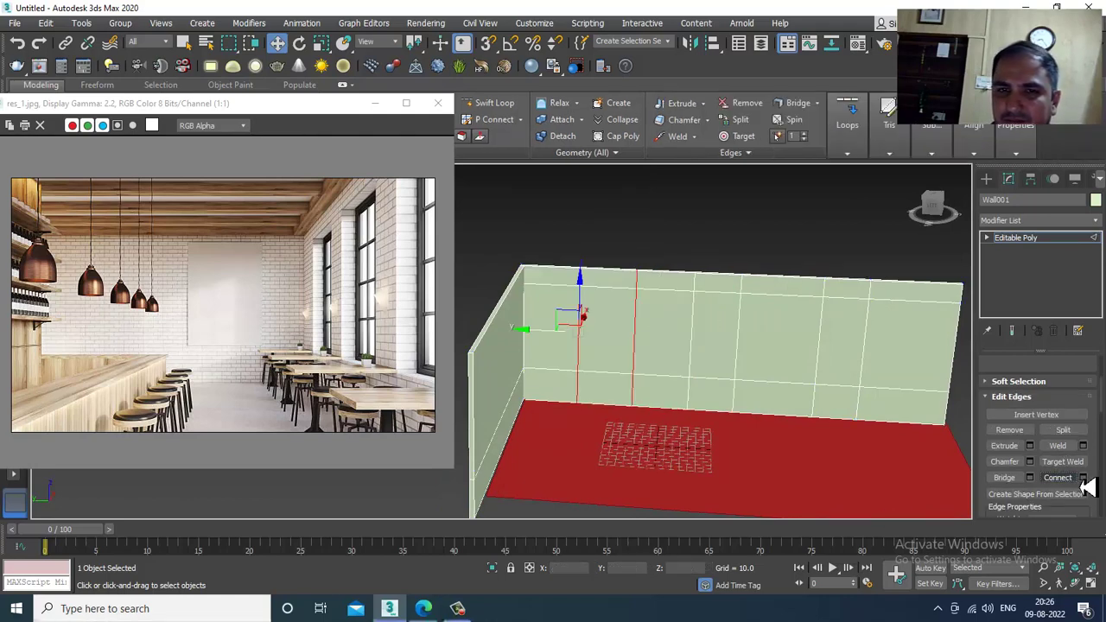
alt+middle_drag(657, 393, 666, 351)
Move the vertices of the new division farther from the corner along Y to about 59.9
key(1)
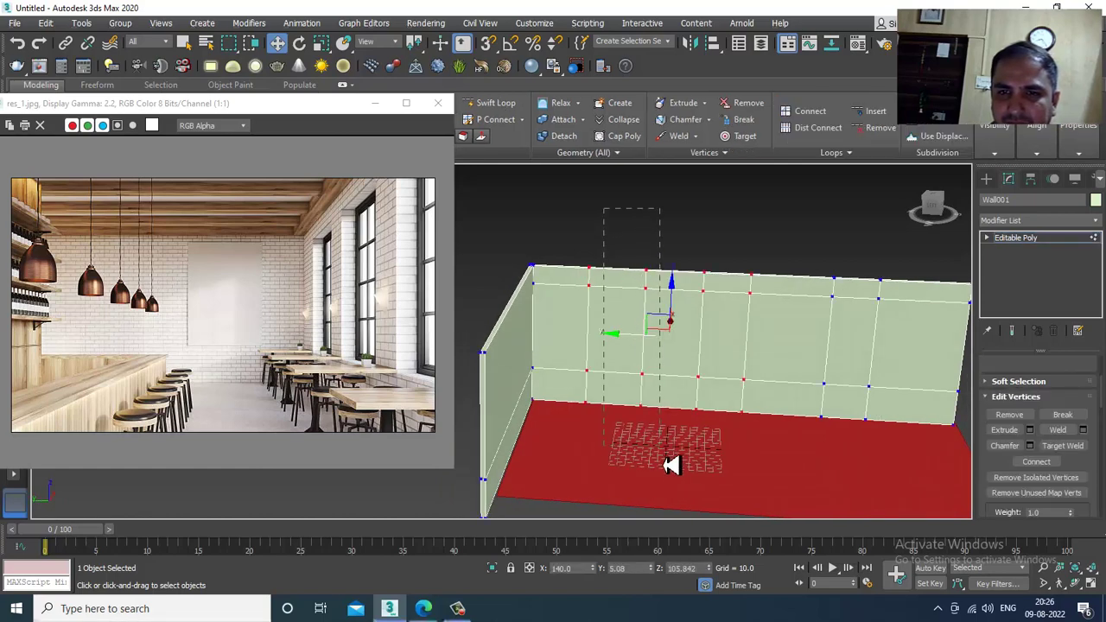
drag(672, 465, 670, 463)
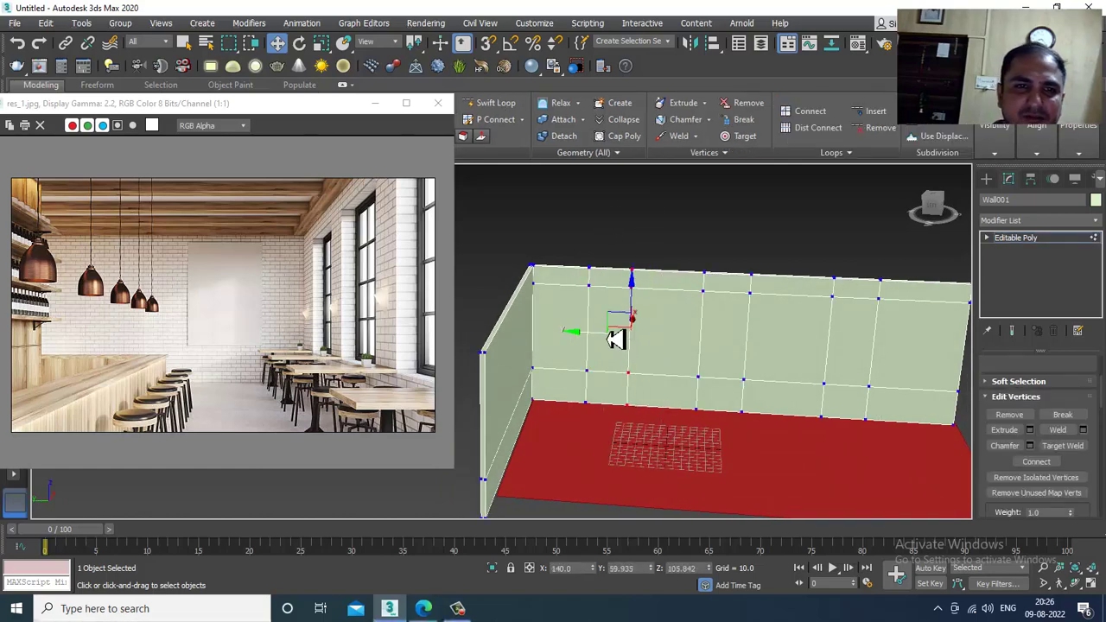
alt+middle_drag(730, 362, 718, 357)
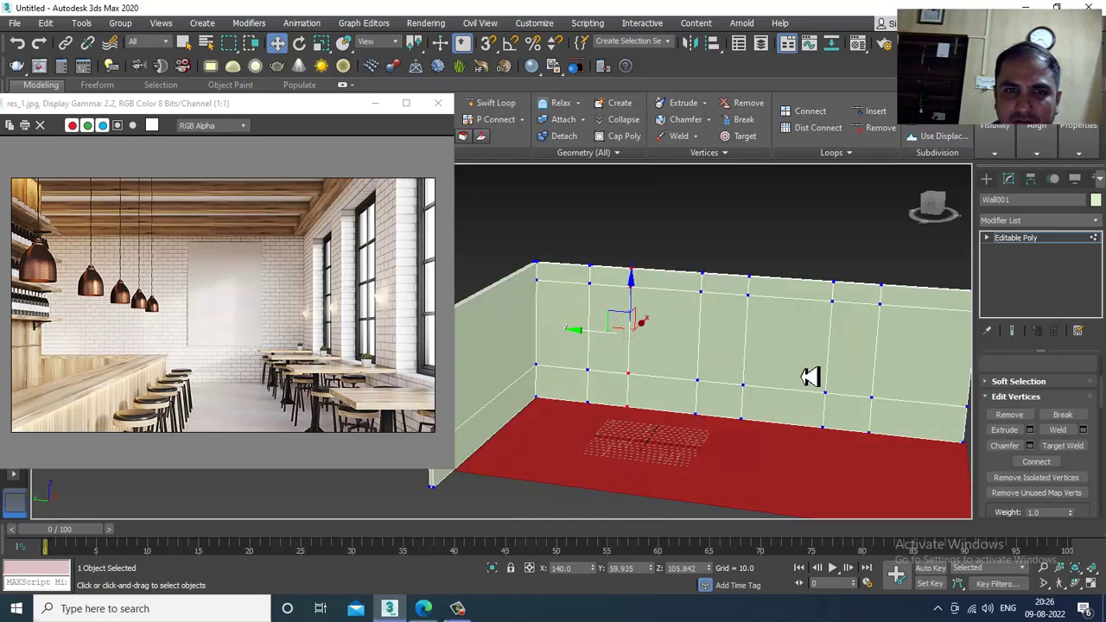
alt+middle_drag(810, 376, 617, 292)
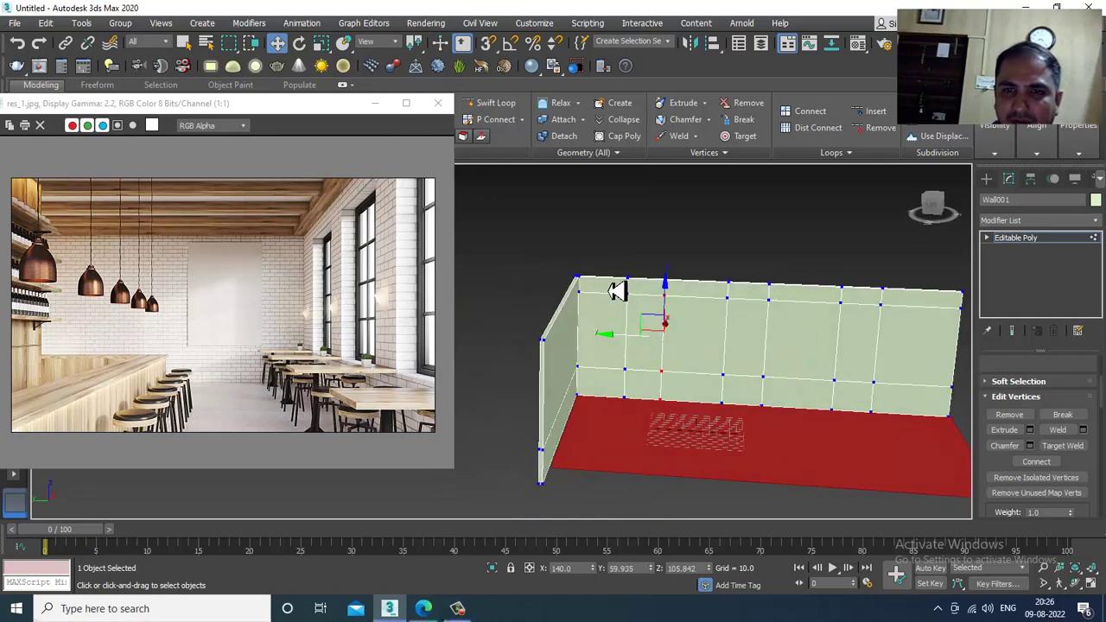
Remove the vertical edge loop nearest the corner of the side wall, including its vertices
key(2)
click(633, 330)
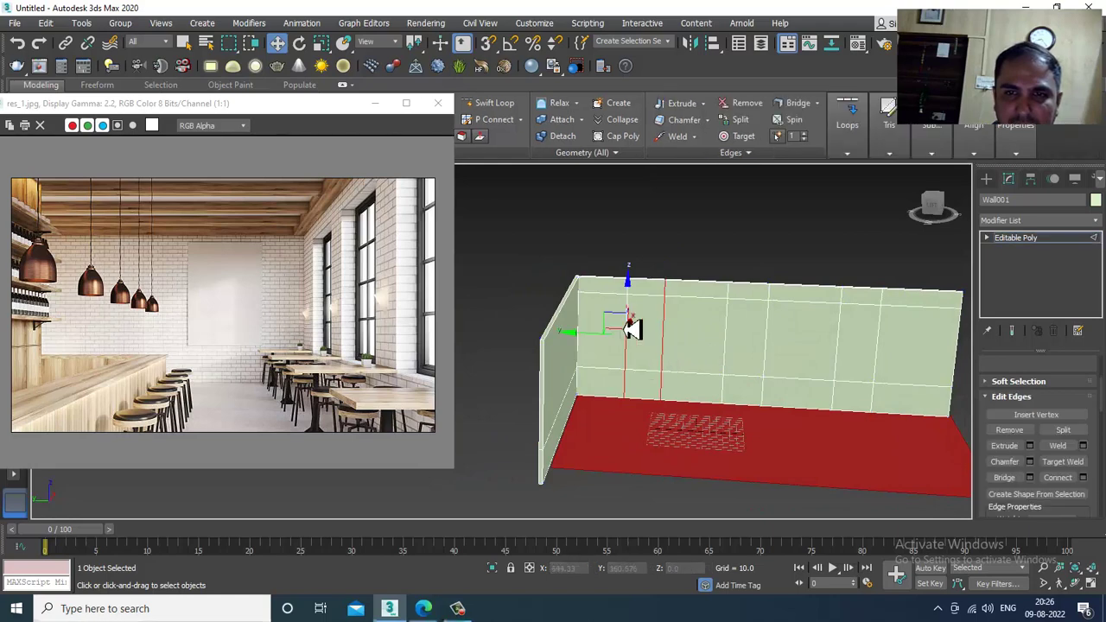
click(634, 358)
key(ctrl+BackSpace)
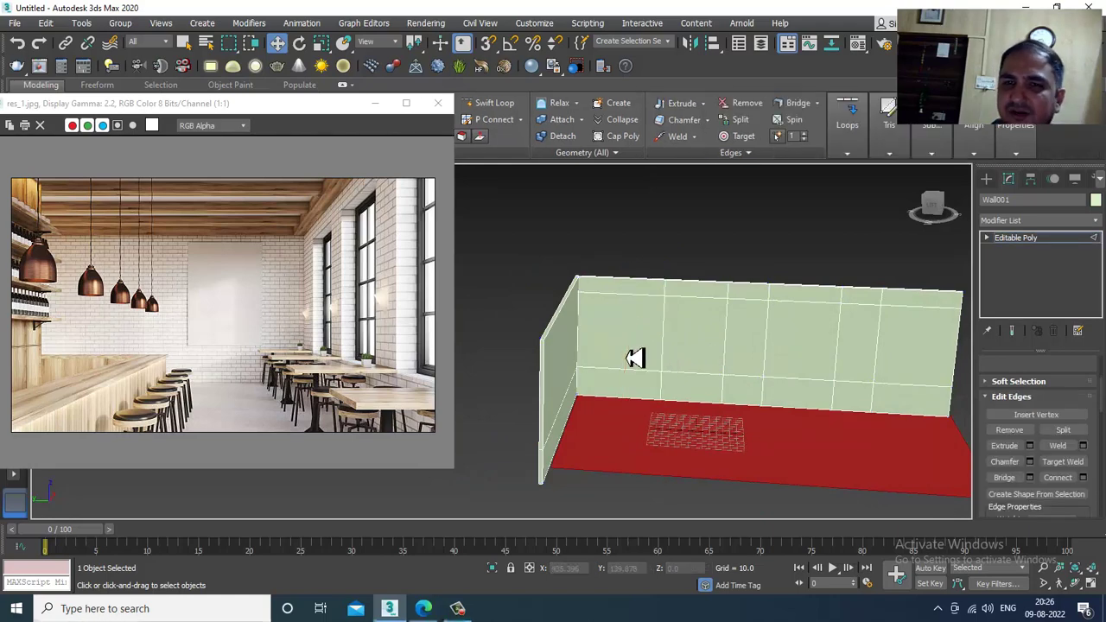
Shift the vertices of the division nearest the corner along Y to about 78.4
key(1)
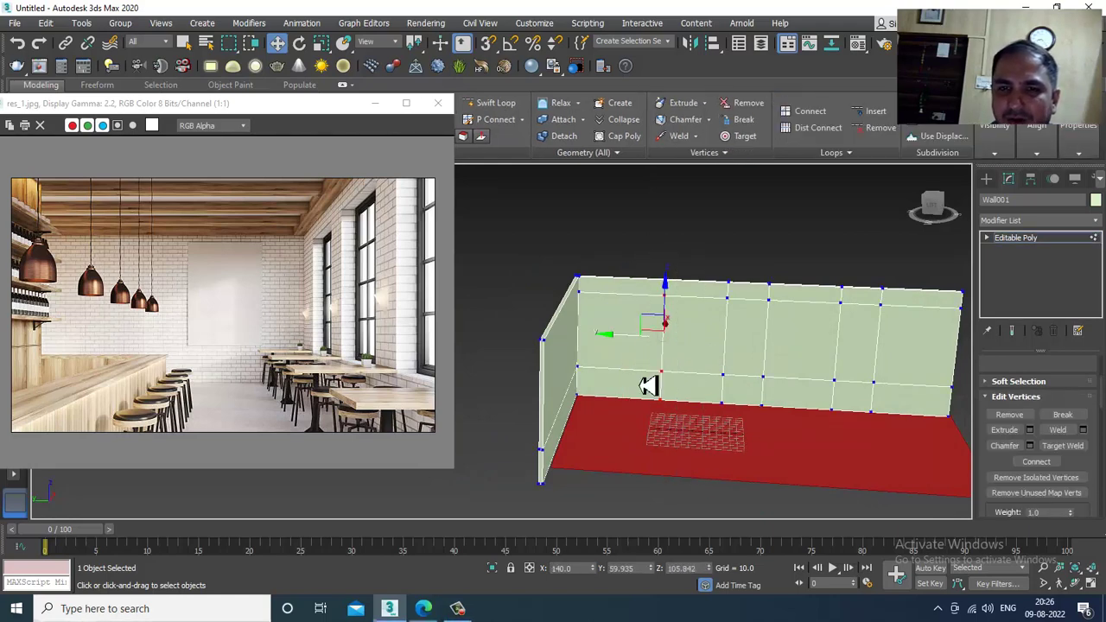
drag(635, 346, 618, 346)
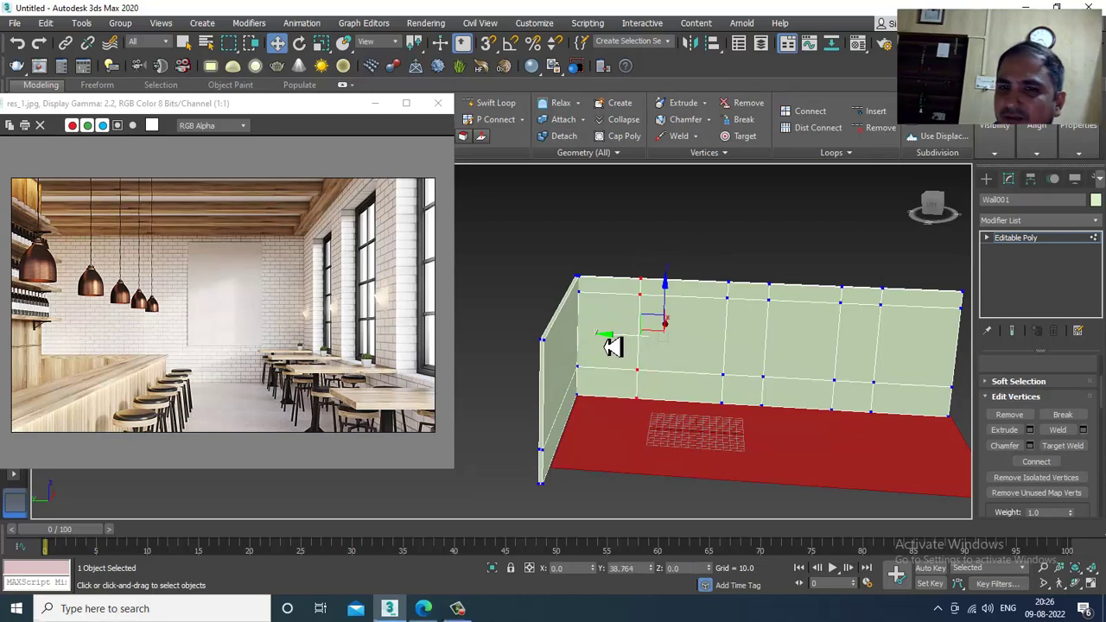
drag(627, 344, 642, 343)
scroll(627, 372, down, 2)
scroll(617, 353, up, 4)
alt+middle_drag(642, 343, 666, 423)
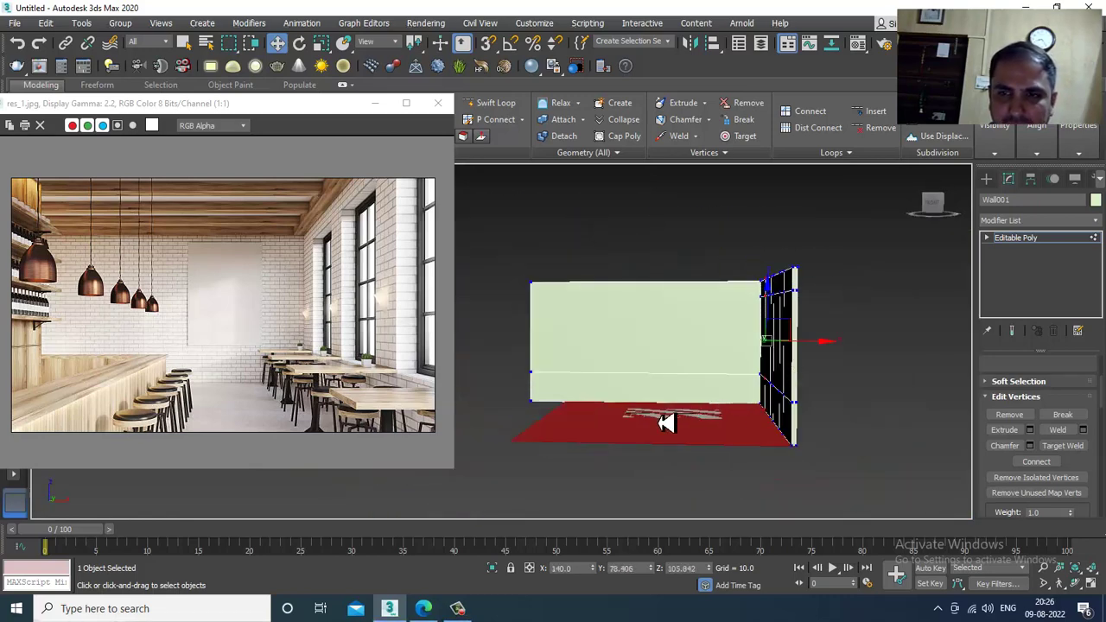
Select the floor plane and move its two vertices opposite the side wall outward to about X -243.7, in line with the end wall
click(1045, 243)
click(1045, 242)
alt+middle_drag(790, 322, 807, 335)
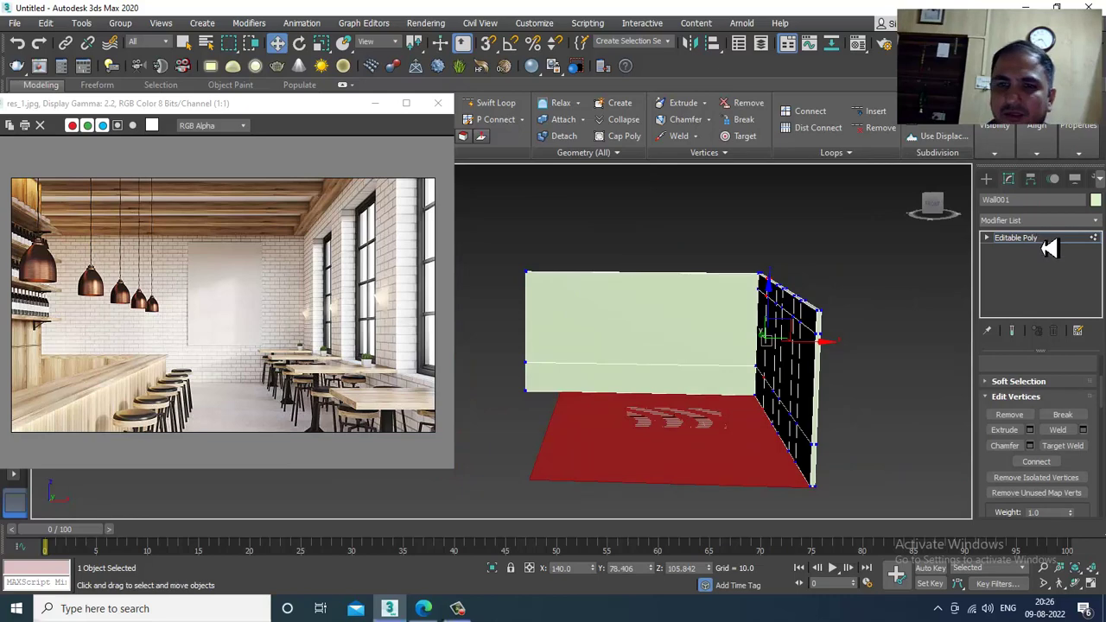
click(732, 447)
alt+middle_drag(731, 447, 754, 393)
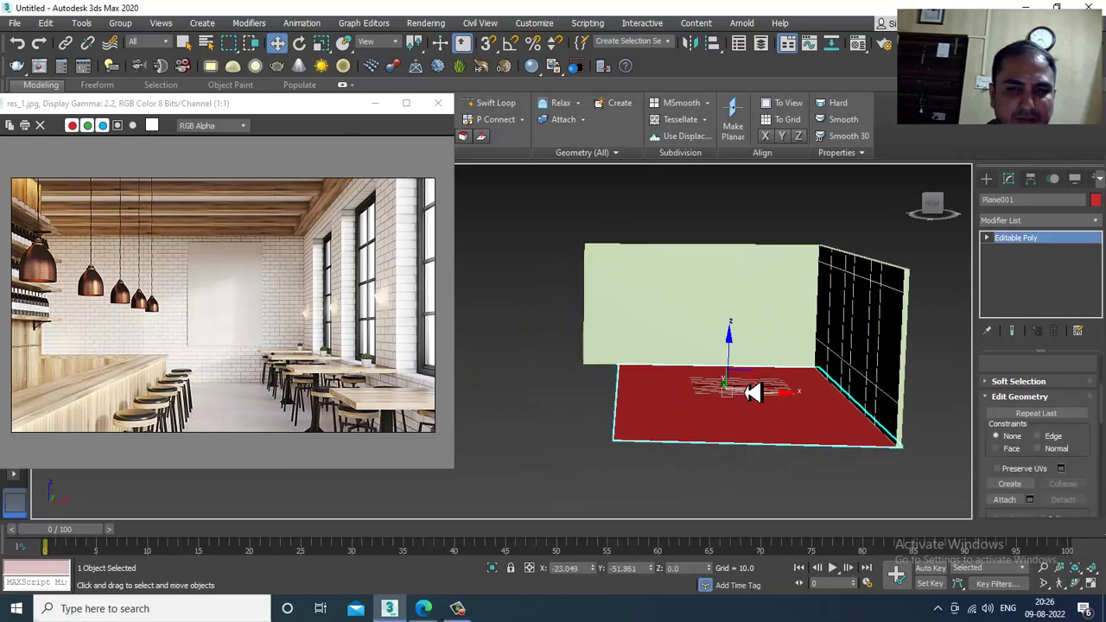
key(1)
key(F3)
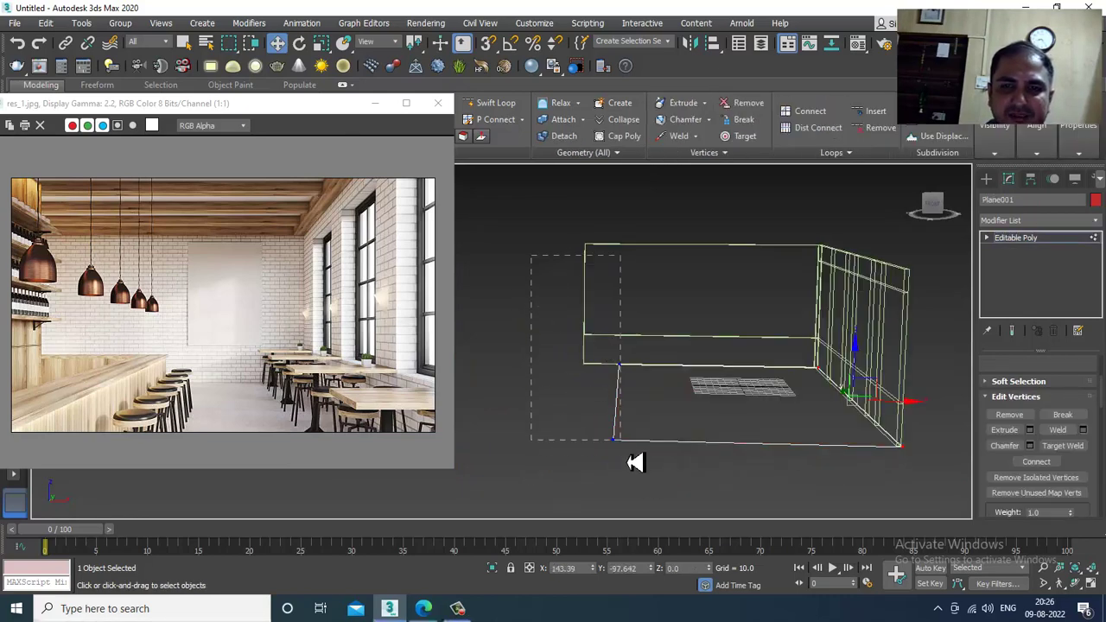
click(618, 394)
key(F3)
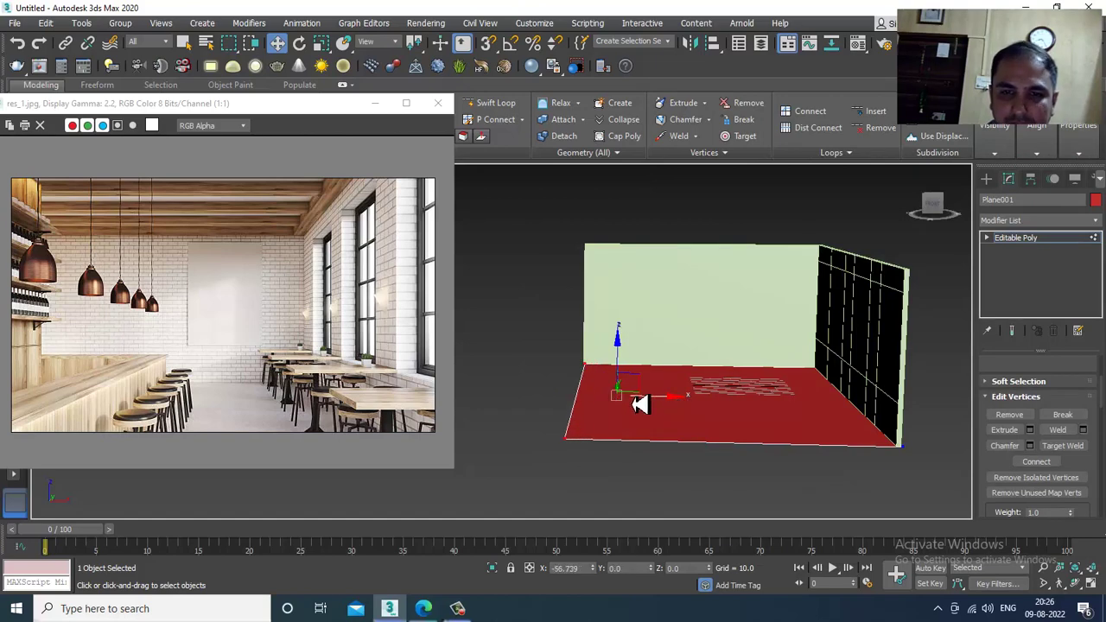
alt+middle_drag(637, 405, 854, 289)
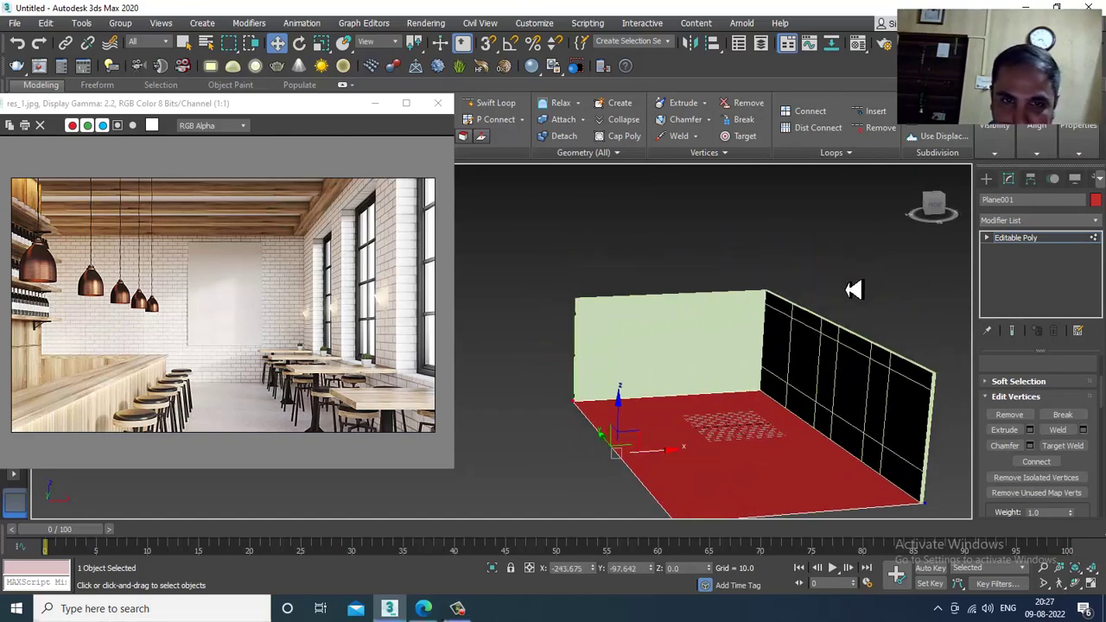
alt+middle_drag(872, 404, 767, 348)
key(1)
Select the top vertices of both walls and raise them along Z to about 219
click(768, 348)
key(1)
drag(533, 293, 637, 318)
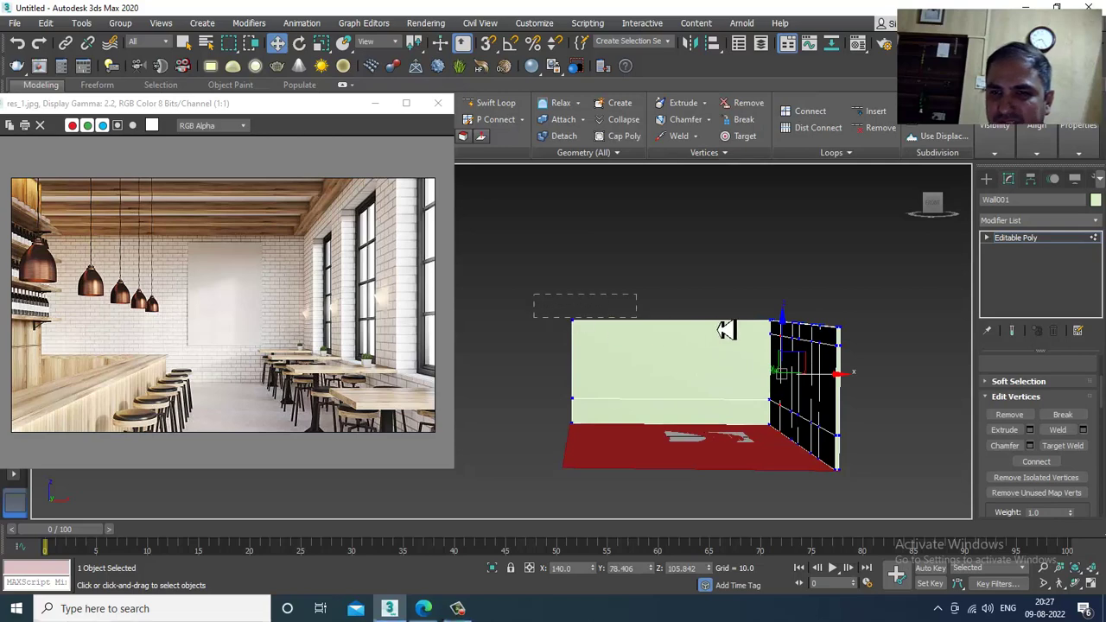
scroll(729, 341, up, 3)
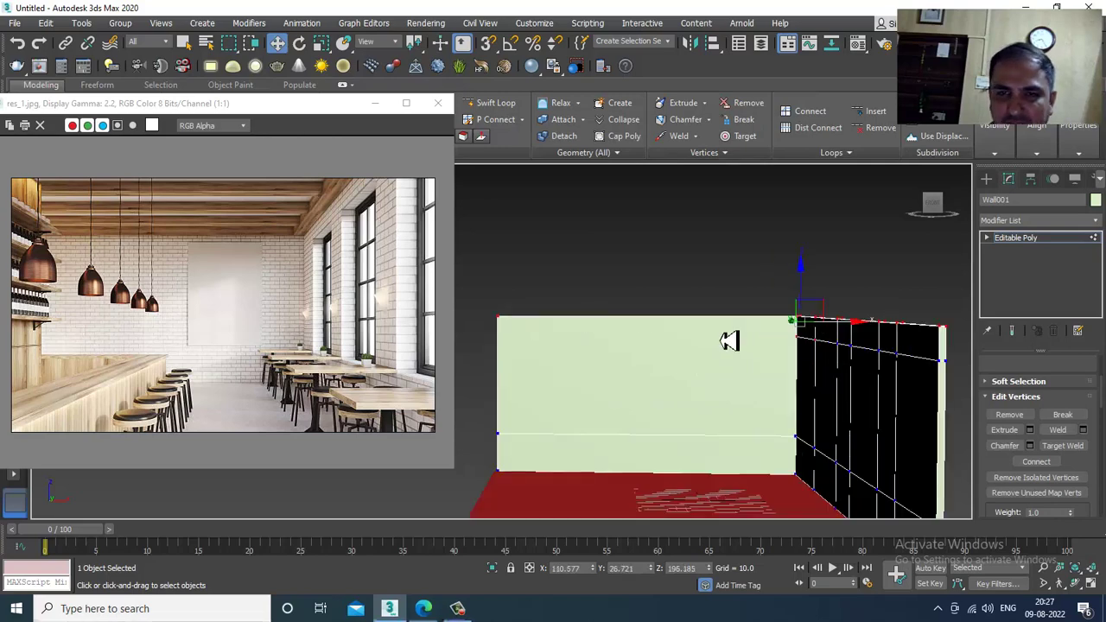
key(F3)
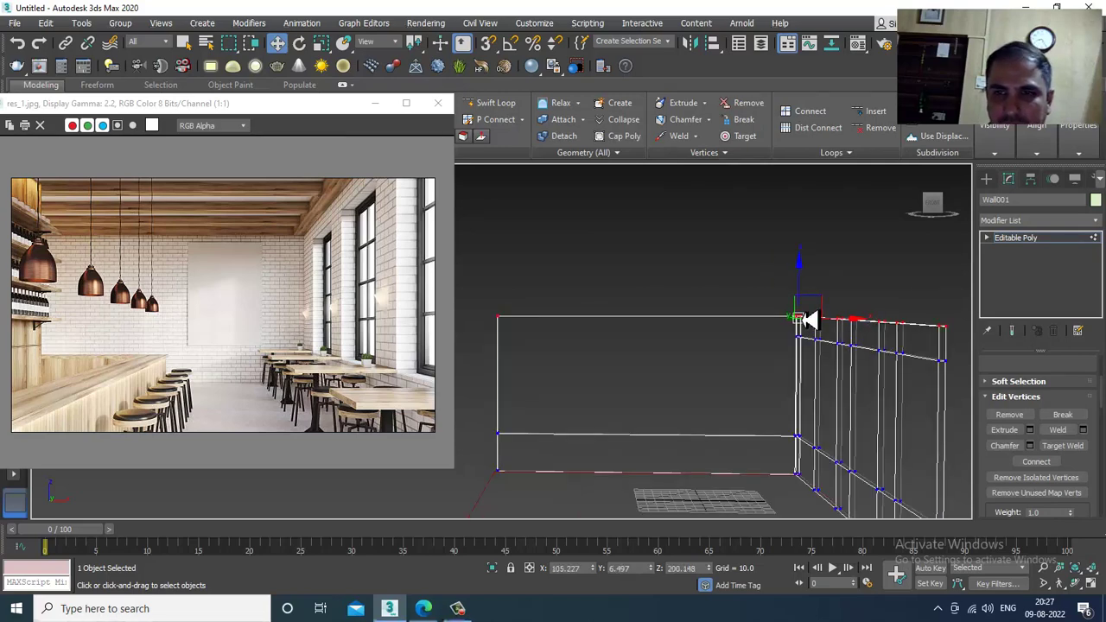
drag(803, 303, 803, 284)
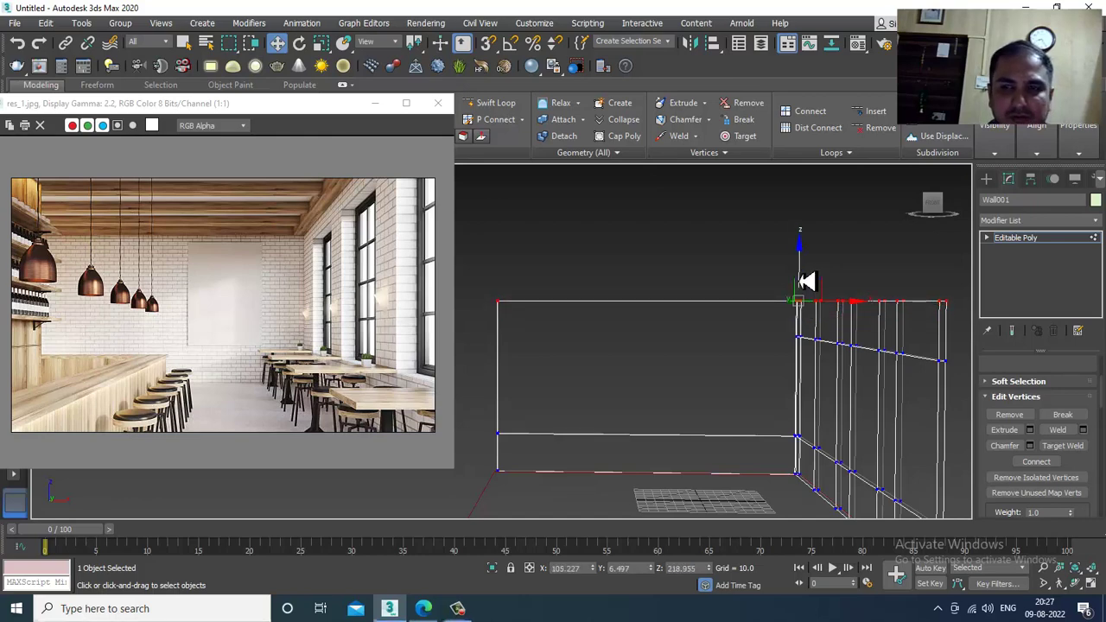
key(F3)
scroll(859, 351, up, 4)
scroll(828, 334, up, 2)
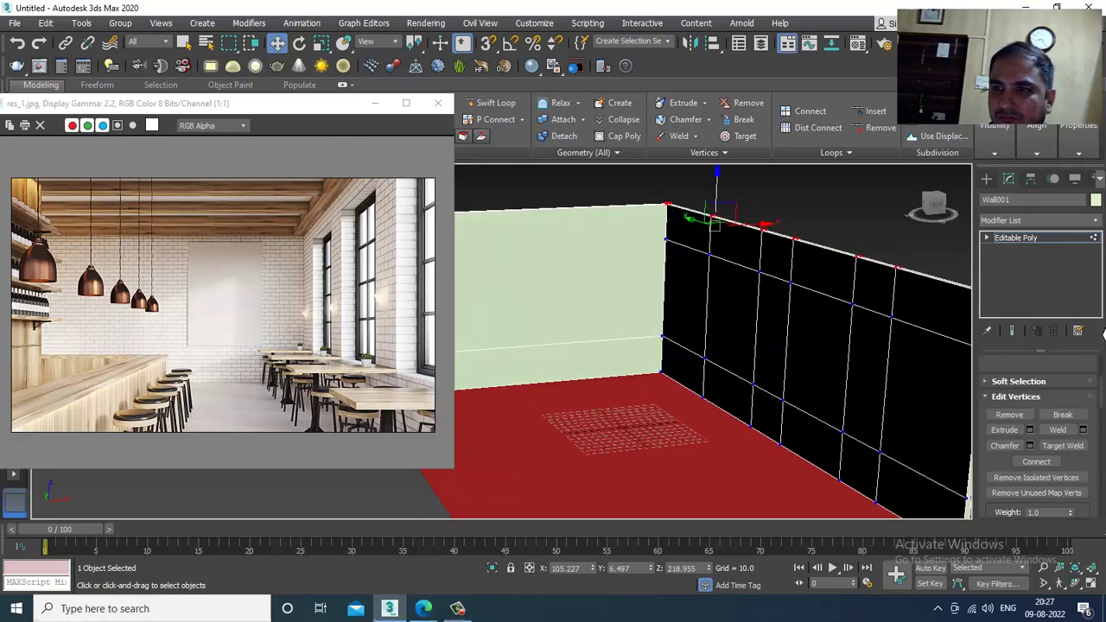
Select the side wall's inner polygons forming the bottom band, the two piers between window areas and the strip beside the corner
alt+middle_drag(929, 322, 832, 352)
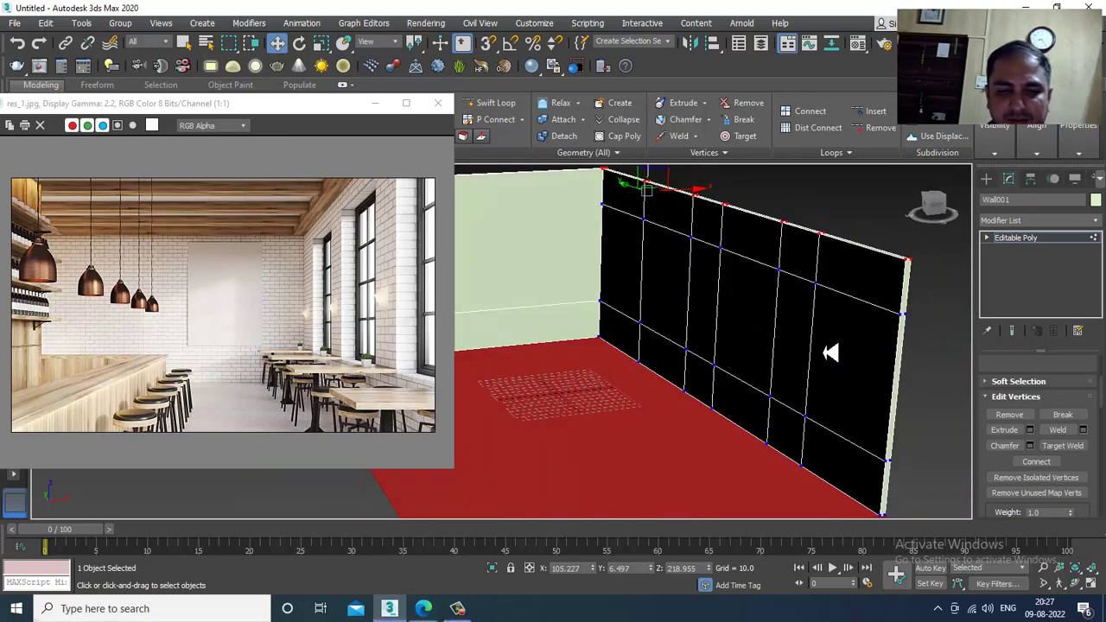
key(4)
click(804, 354)
alt+middle_drag(804, 399, 815, 371)
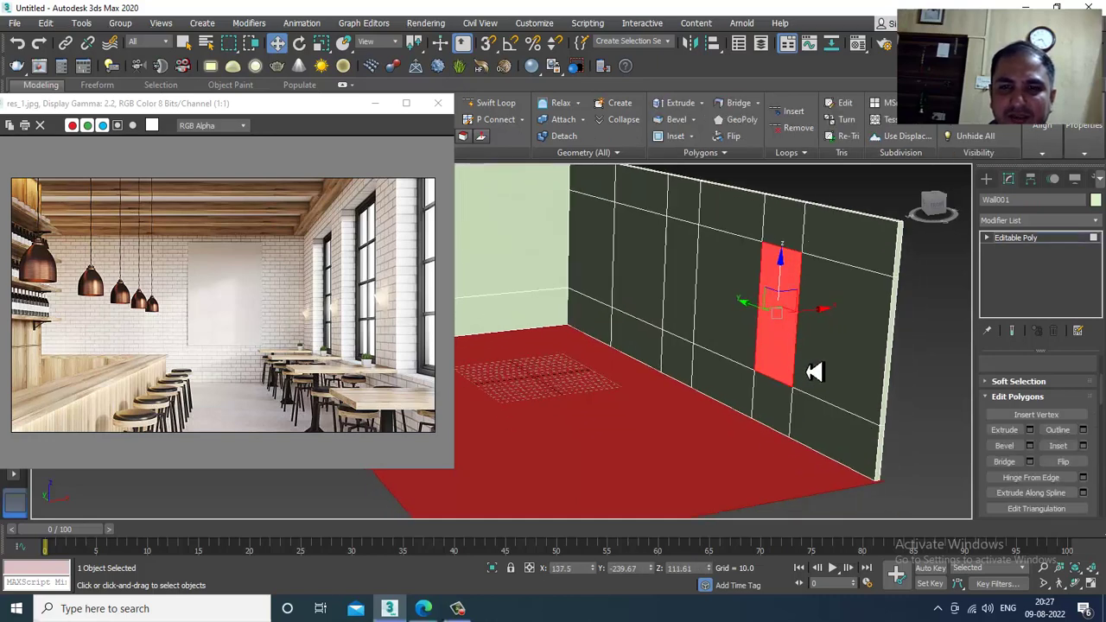
ctrl+click(781, 424)
ctrl+click(800, 425)
ctrl+click(739, 403)
ctrl+click(682, 375)
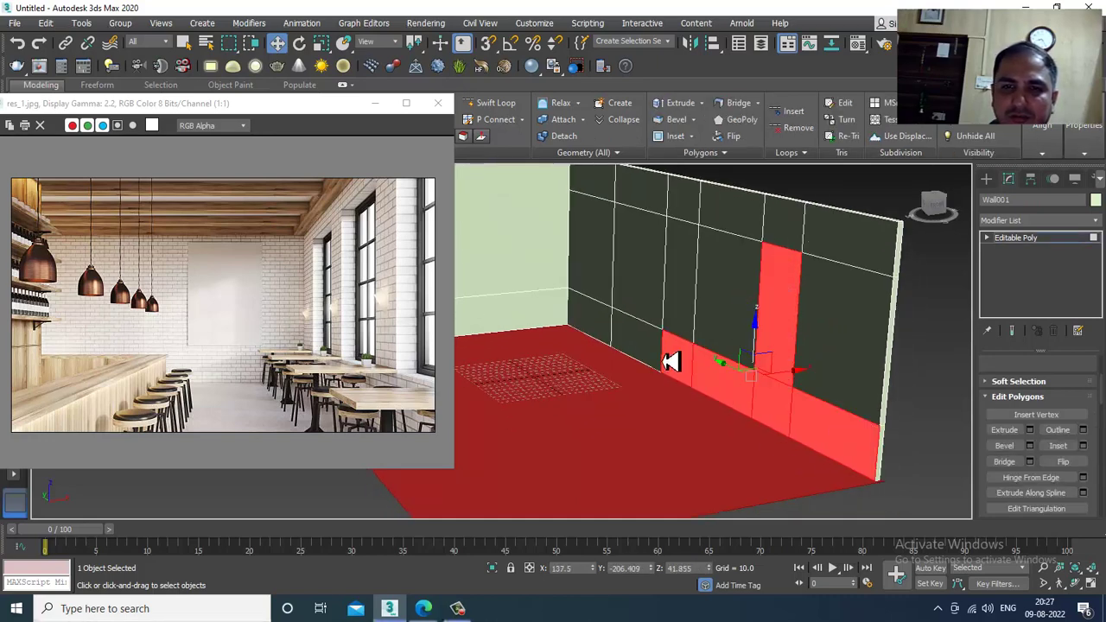
ctrl+click(659, 355)
ctrl+click(701, 317)
ctrl+click(598, 259)
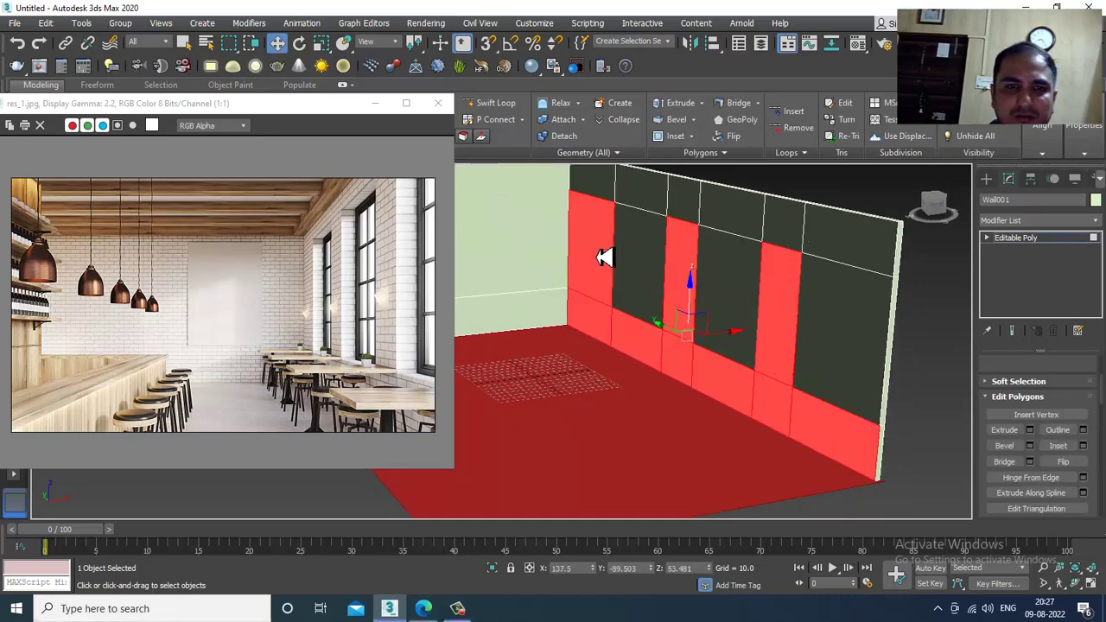
Add all polygons of the side wall's top band to the selection, leaving only the three window areas unselected
alt+middle_drag(727, 308, 782, 304)
scroll(810, 328, down, 3)
scroll(835, 351, up, 3)
ctrl+click(765, 277)
ctrl+click(731, 260)
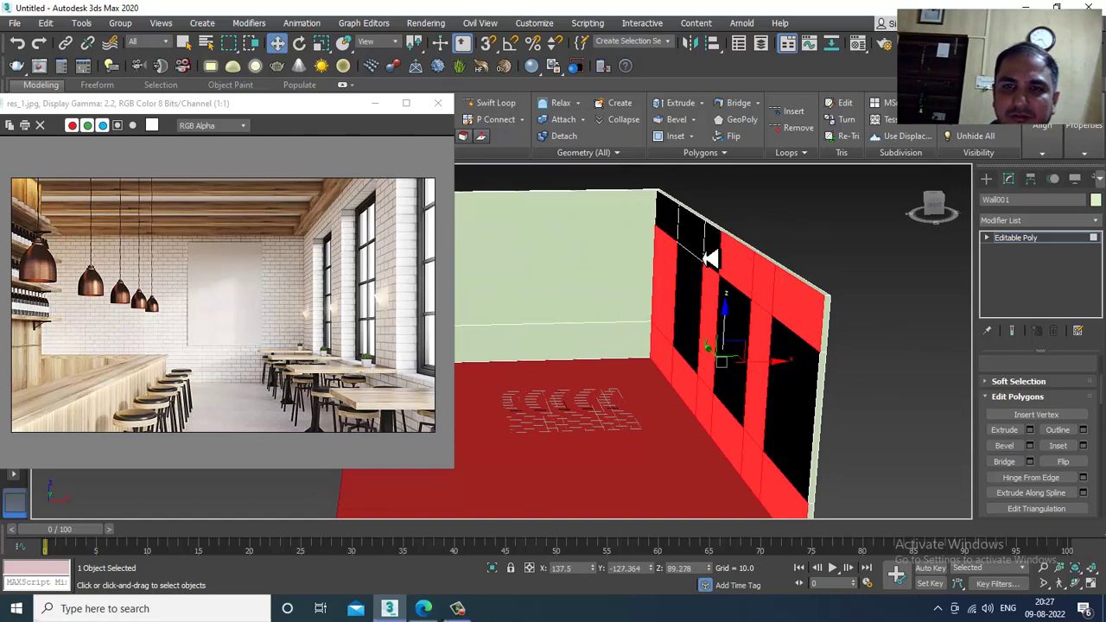
ctrl+click(716, 251)
ctrl+click(672, 231)
ctrl+click(671, 232)
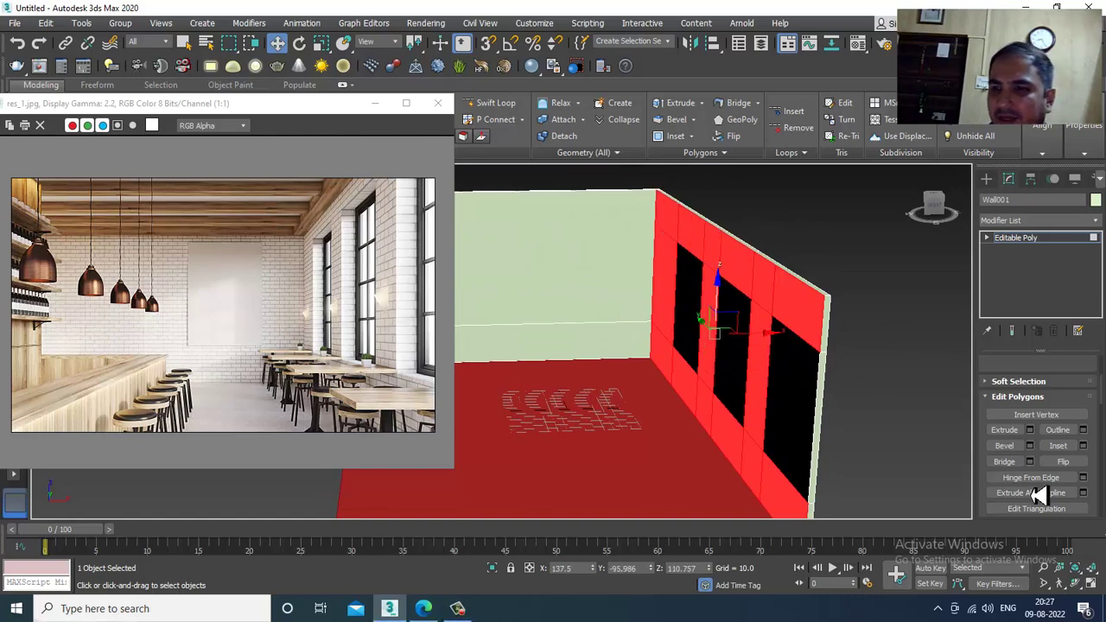
Extrude the selected wall polygons inward by about 10.6 units so the three window areas are recessed
click(1030, 430)
alt+middle_drag(738, 422, 677, 389)
scroll(676, 390, up, 3)
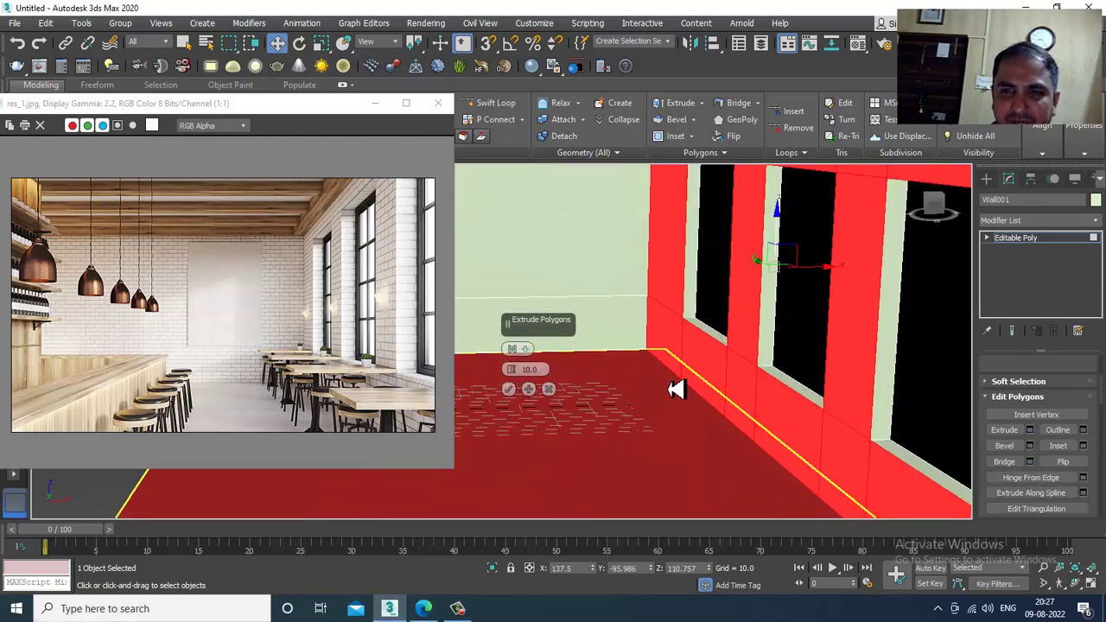
drag(512, 371, 512, 371)
click(509, 389)
alt+middle_drag(749, 379, 772, 321)
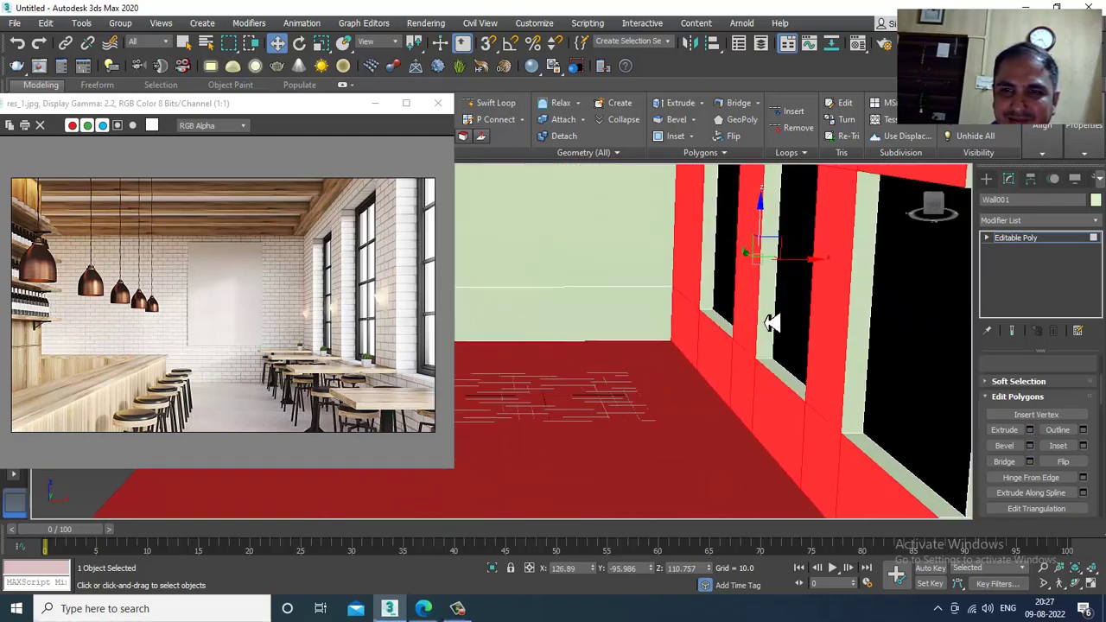
Select all the side wall's vertices except those at the back corner and move them along Y away from the back wall by about 27 units
click(812, 275)
key(ctrl+z)
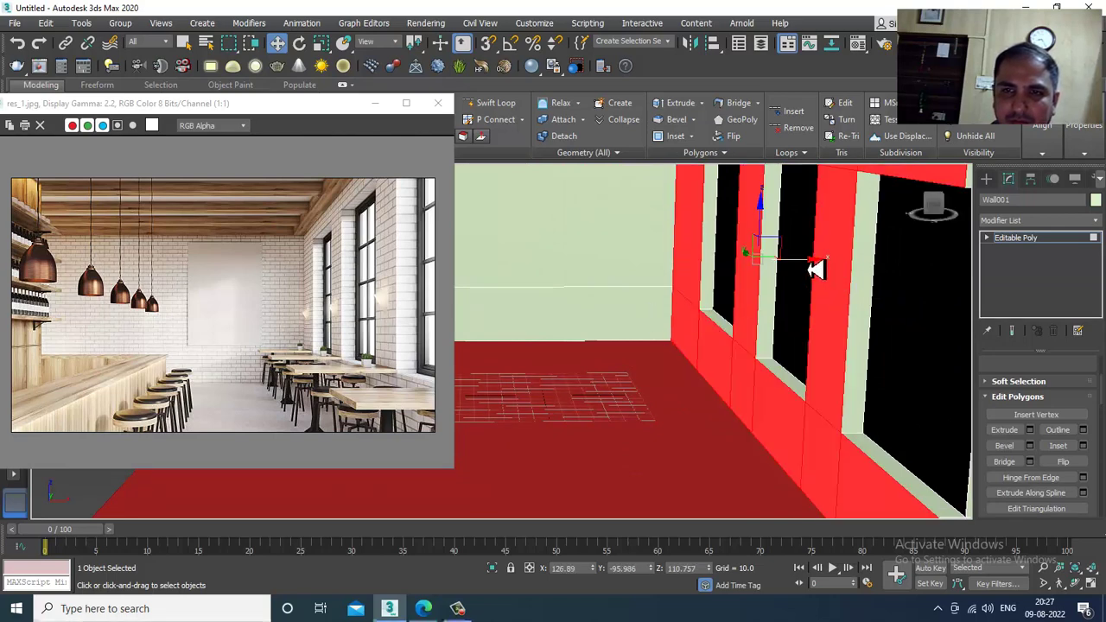
scroll(812, 271, down, 10)
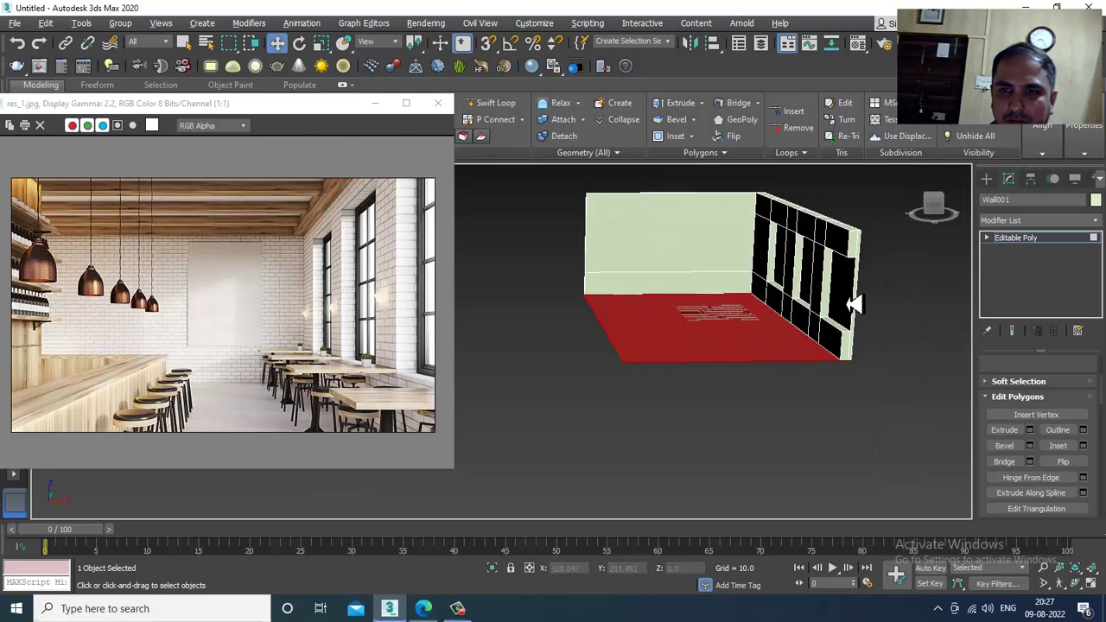
middle_drag(854, 304, 849, 327)
scroll(774, 348, up, 3)
scroll(869, 395, up, 3)
alt+middle_drag(841, 387, 729, 346)
scroll(846, 358, down, 2)
scroll(801, 368, up, 3)
key(1)
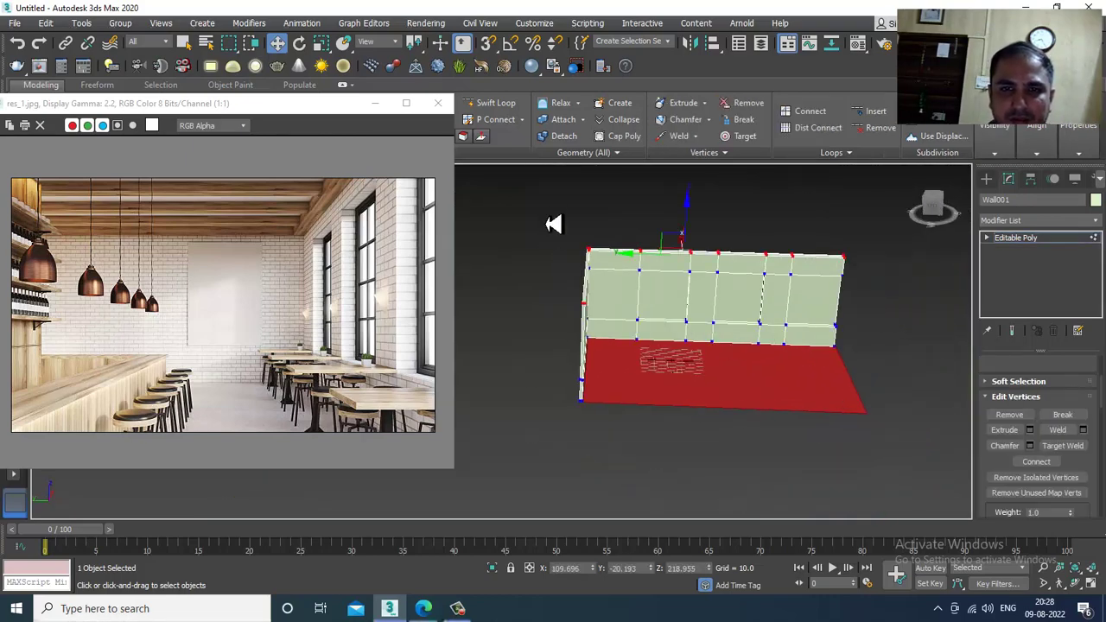
drag(610, 426, 610, 426)
drag(745, 338, 932, 464)
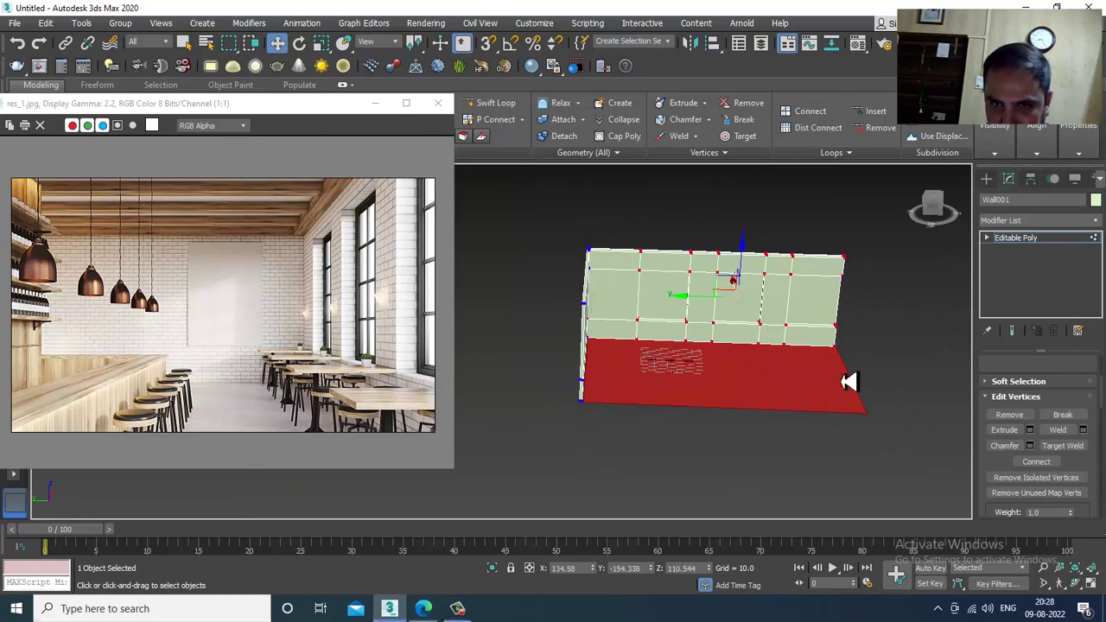
drag(708, 309, 721, 309)
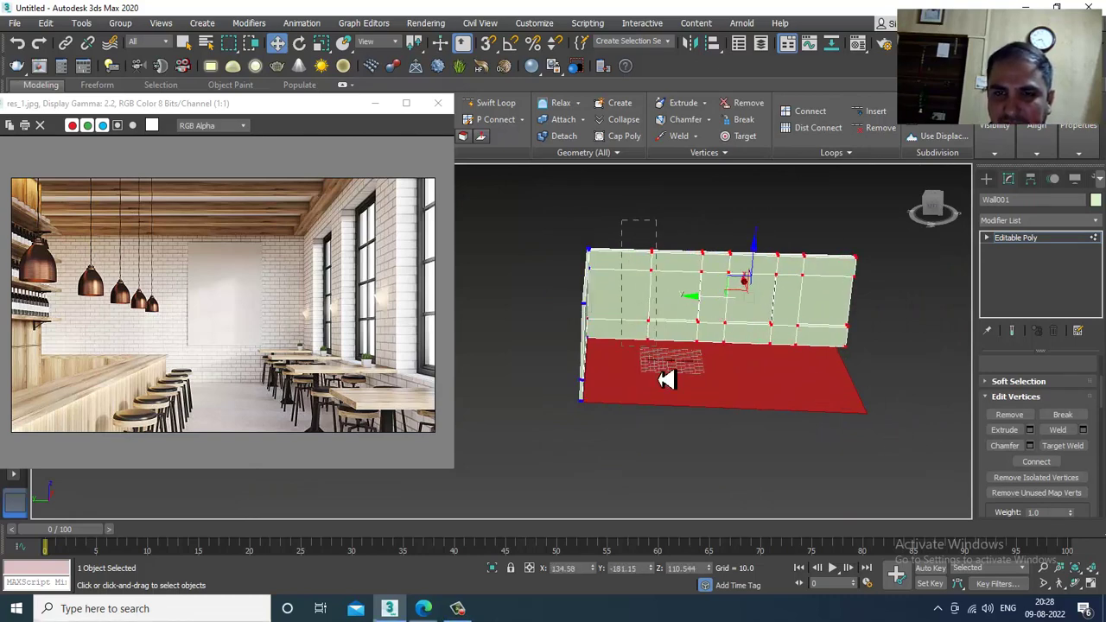
Shift the side wall's vertex column nearest the corner towards the back wall, and move the middle pier's vertices to Y about -68.4
drag(667, 380, 656, 342)
drag(626, 304, 620, 304)
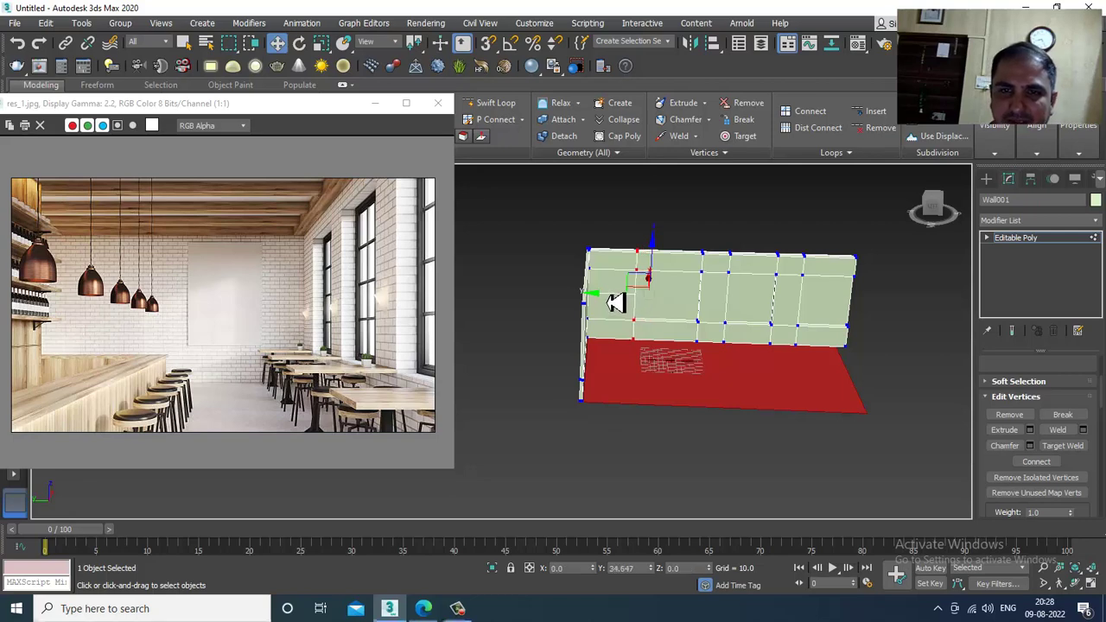
drag(739, 377, 740, 373)
scroll(715, 298, up, 3)
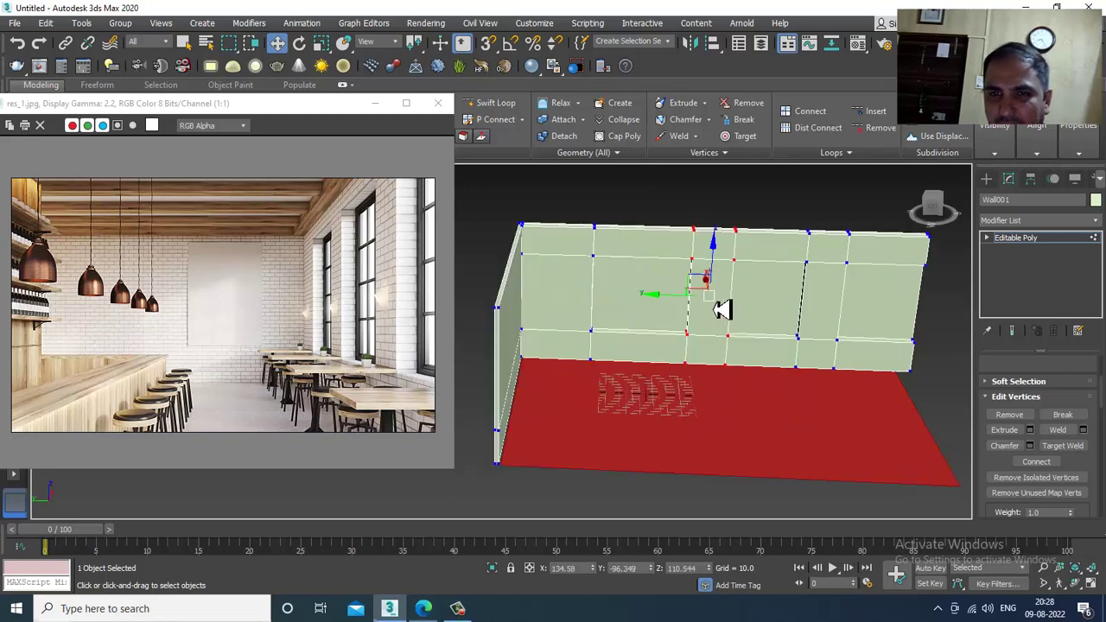
drag(674, 303, 657, 301)
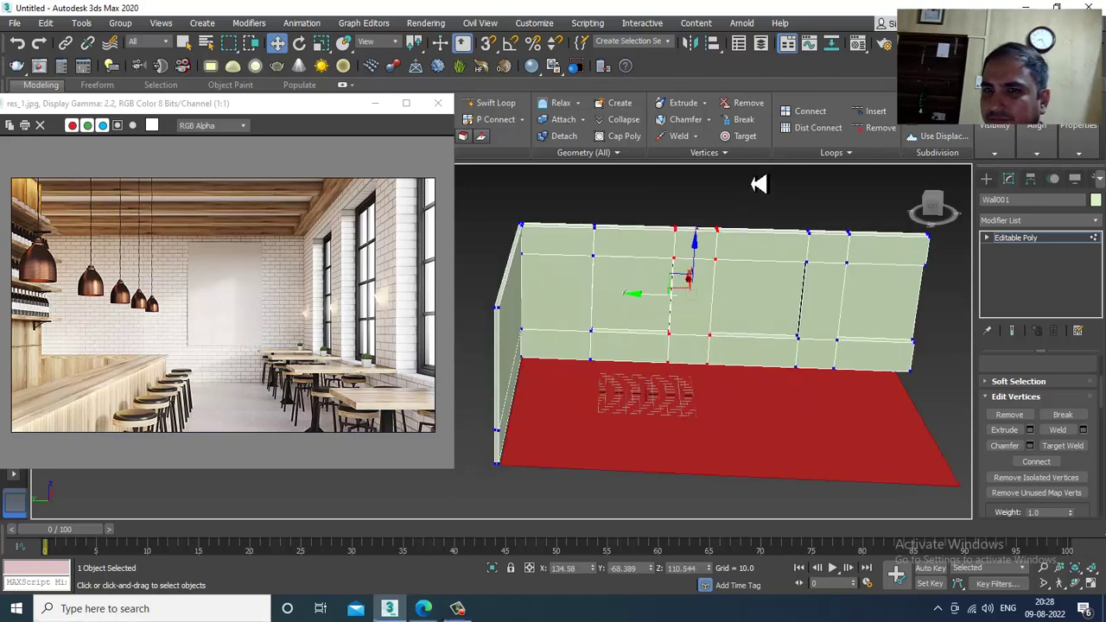
Shift the outer pier's vertices slightly towards the back wall and fine-tune the middle pier's vertices to Y about -65.9
drag(860, 406, 857, 400)
drag(789, 309, 768, 302)
drag(728, 378, 717, 363)
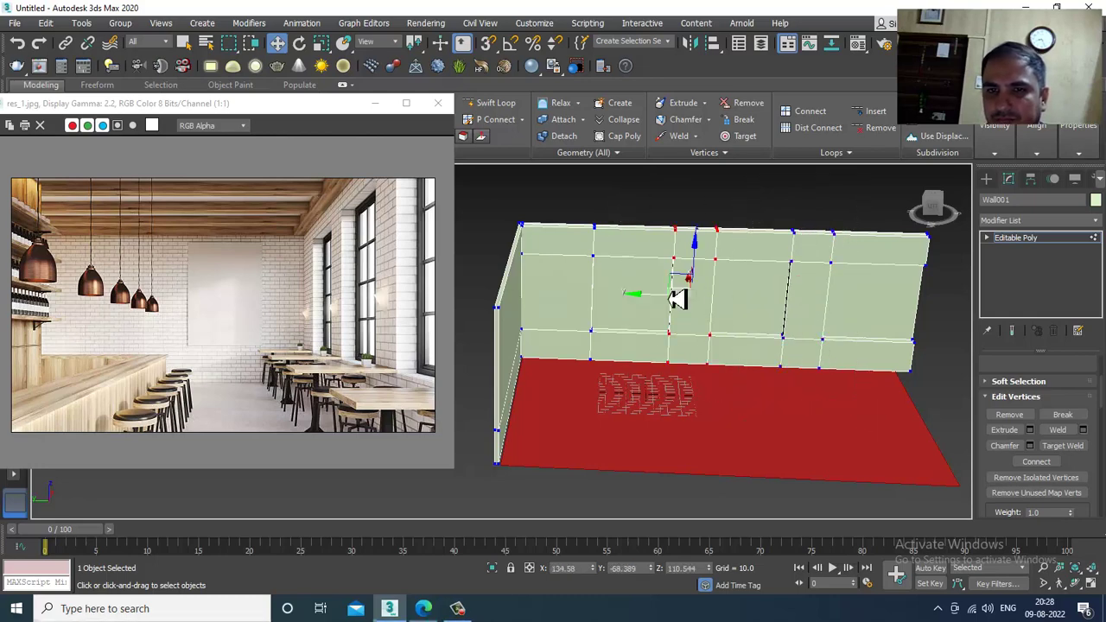
drag(662, 305, 664, 303)
alt+middle_drag(751, 346, 859, 372)
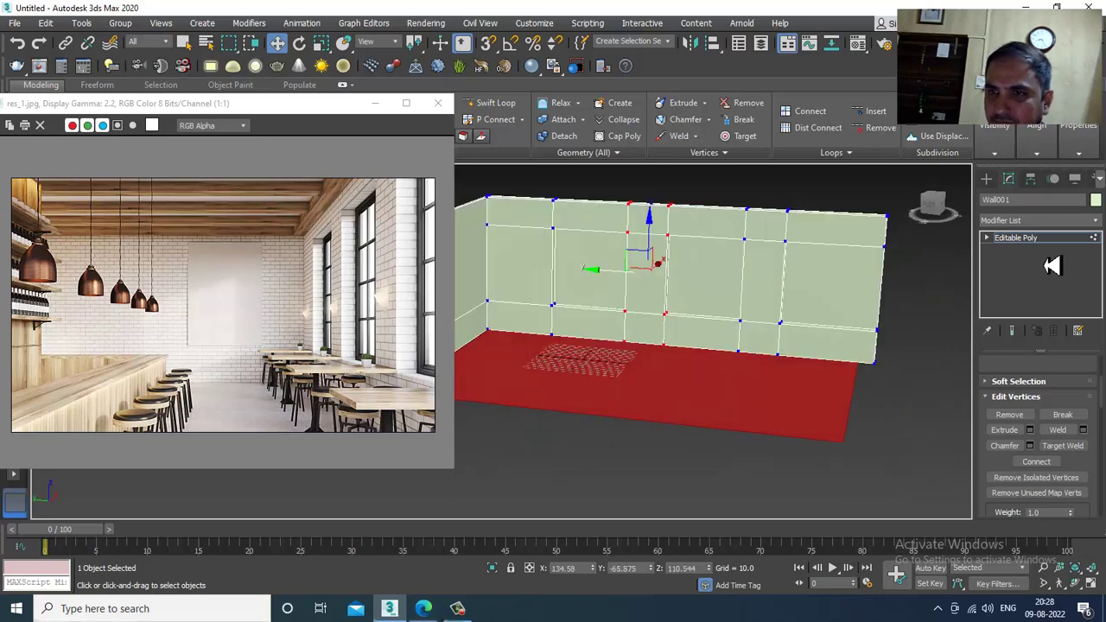
Select the floor plane's front vertices and move them along Y to about -420.9 so the floor reaches the end of the side wall
click(1052, 238)
click(807, 420)
key(F3)
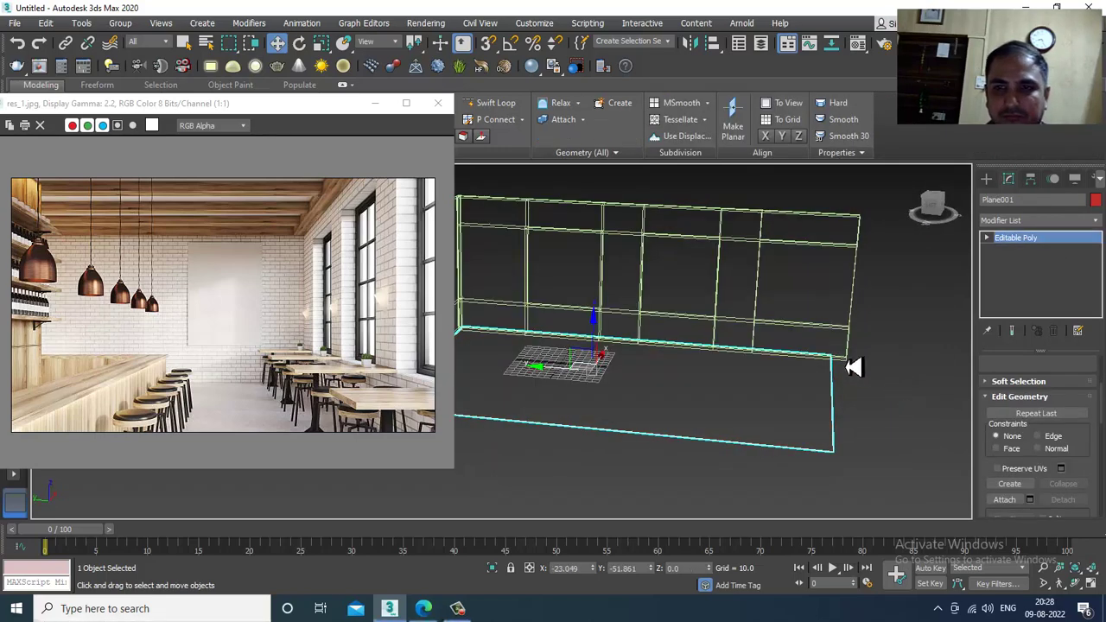
key(1)
drag(773, 254, 951, 507)
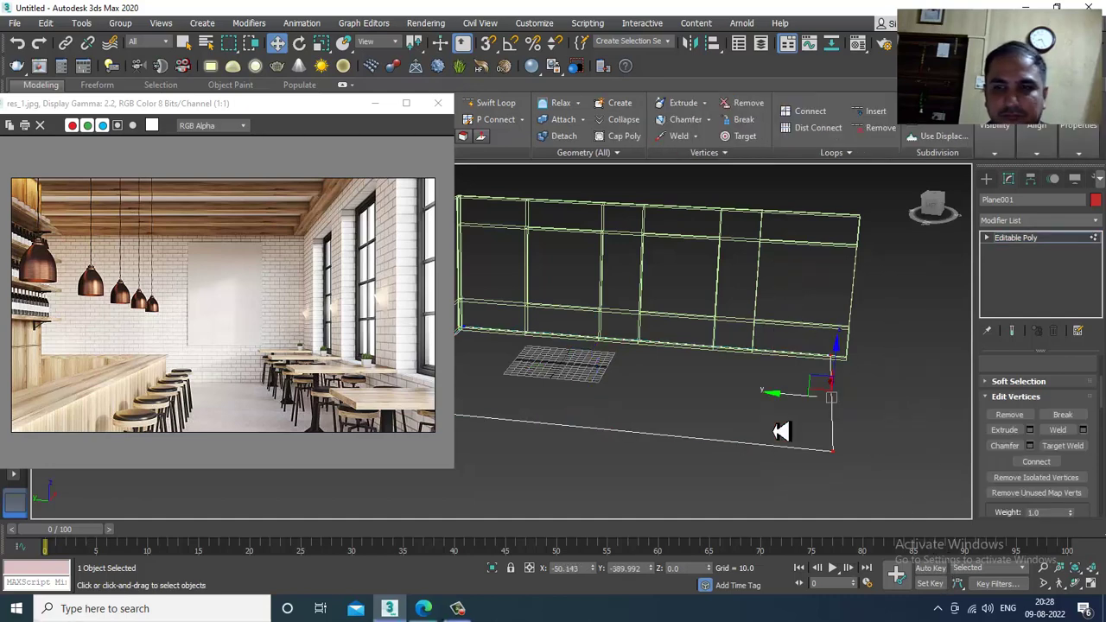
key(F3)
drag(792, 411, 815, 409)
alt+middle_drag(815, 410, 745, 441)
scroll(745, 441, up, 6)
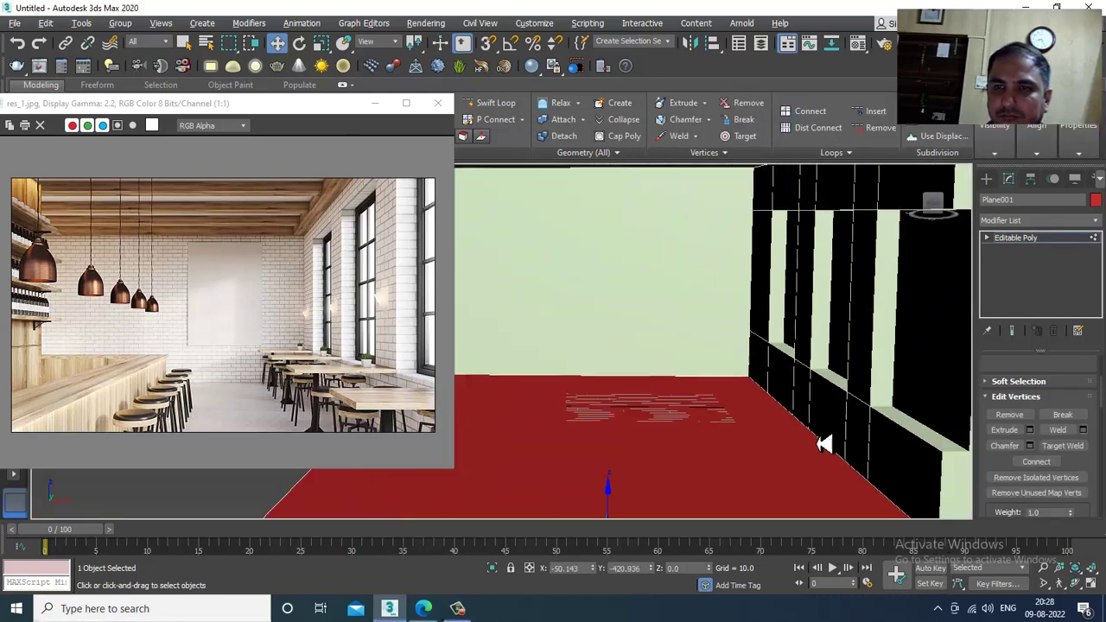
click(1051, 250)
Maximize the orthographic side view and frame the whole side wall in it
scroll(815, 340, down, 6)
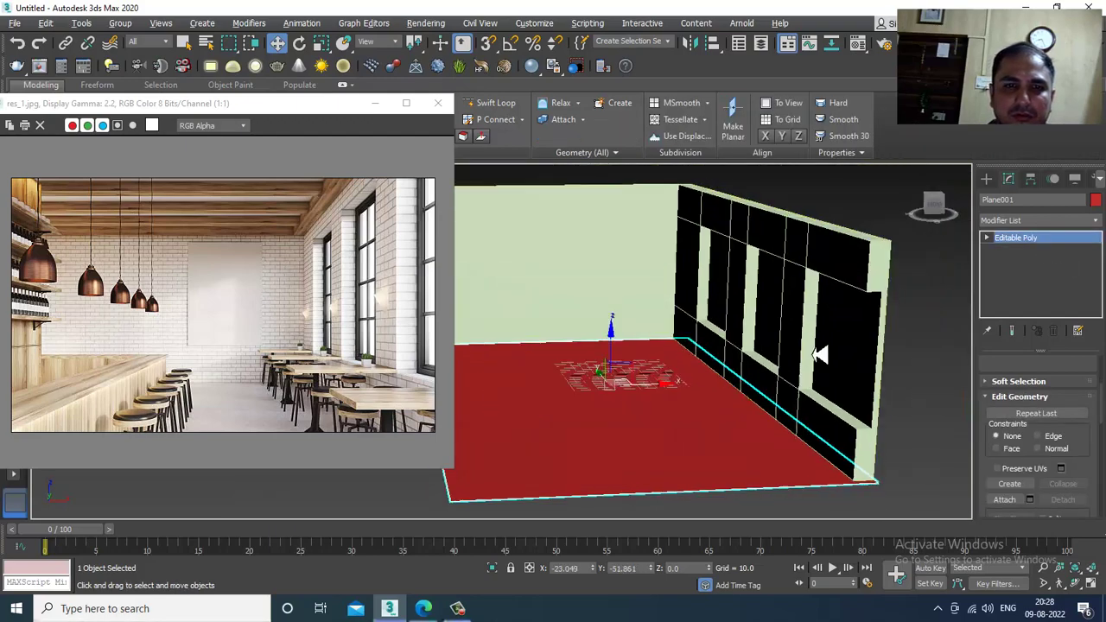
alt+middle_drag(815, 346, 665, 339)
key(alt+w)
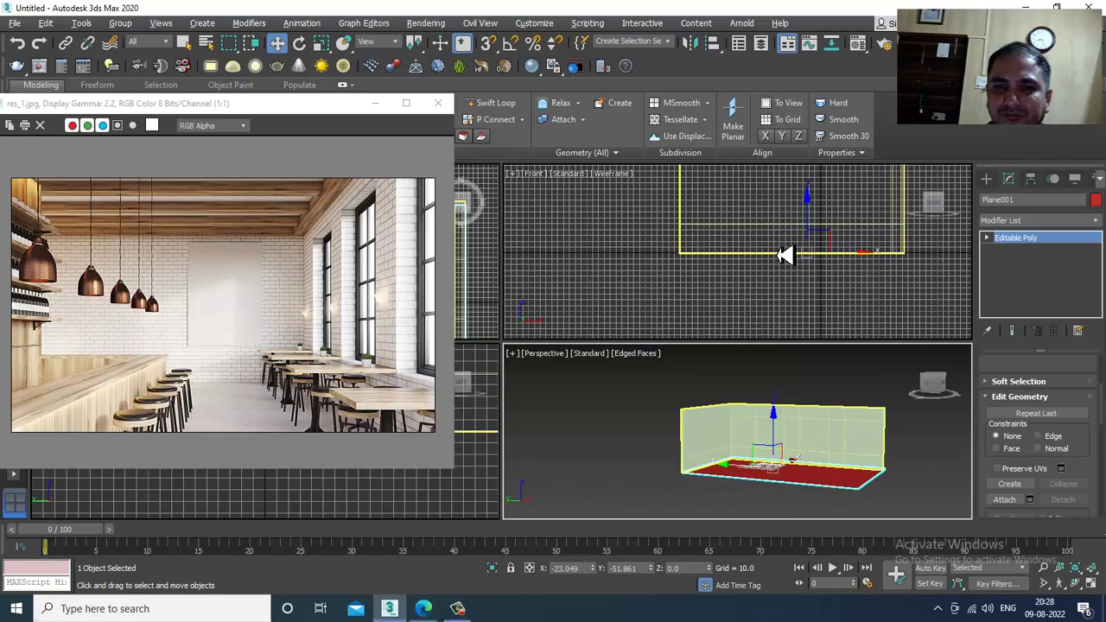
key(alt+w)
scroll(655, 388, down, 5)
middle_drag(587, 299, 752, 372)
click(459, 609)
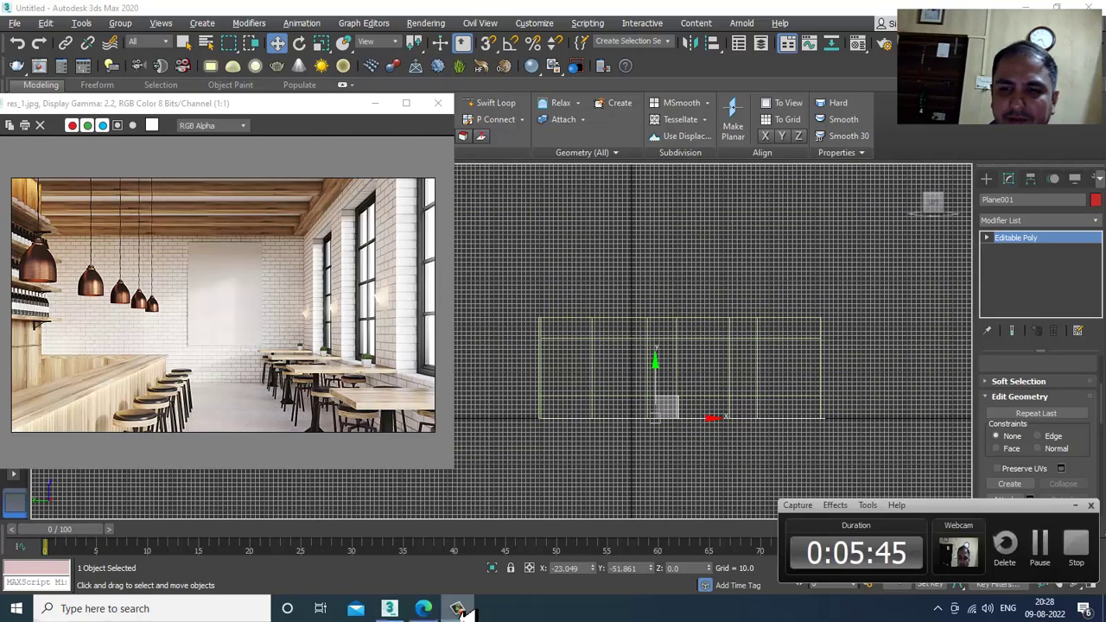
click(459, 609)
scroll(705, 415, up, 2)
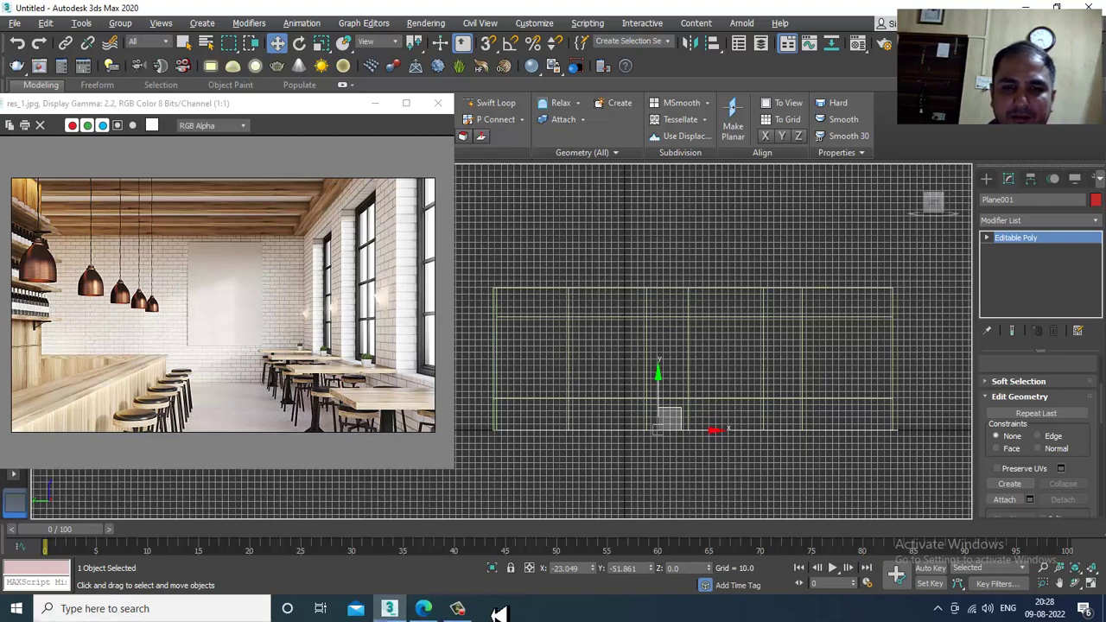
click(459, 609)
click(458, 609)
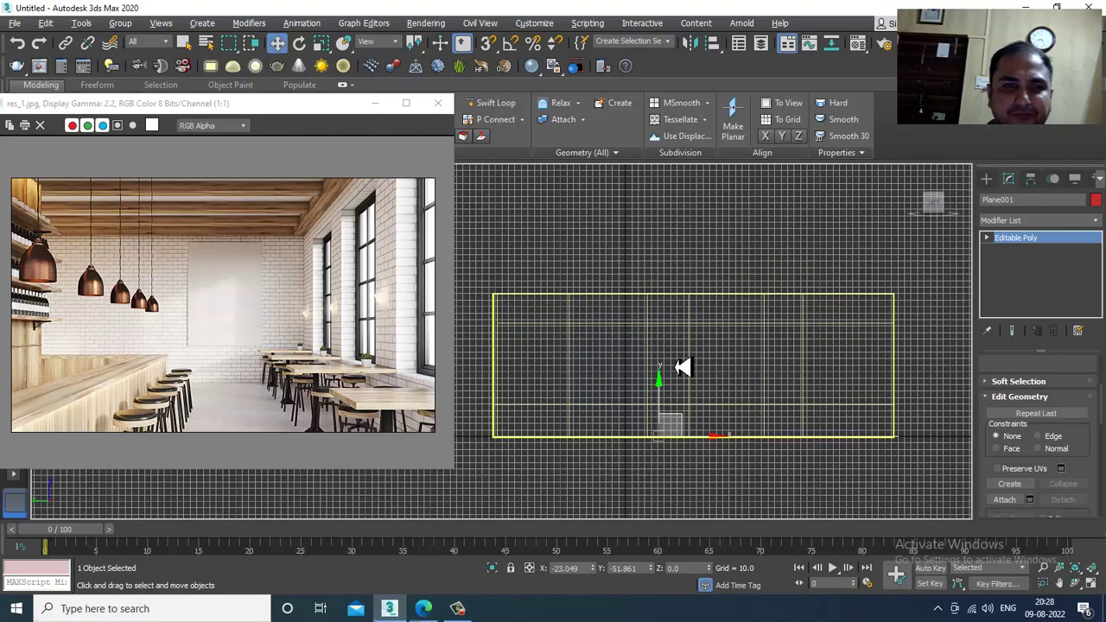
Start creating a box from the Standard Primitives
click(986, 179)
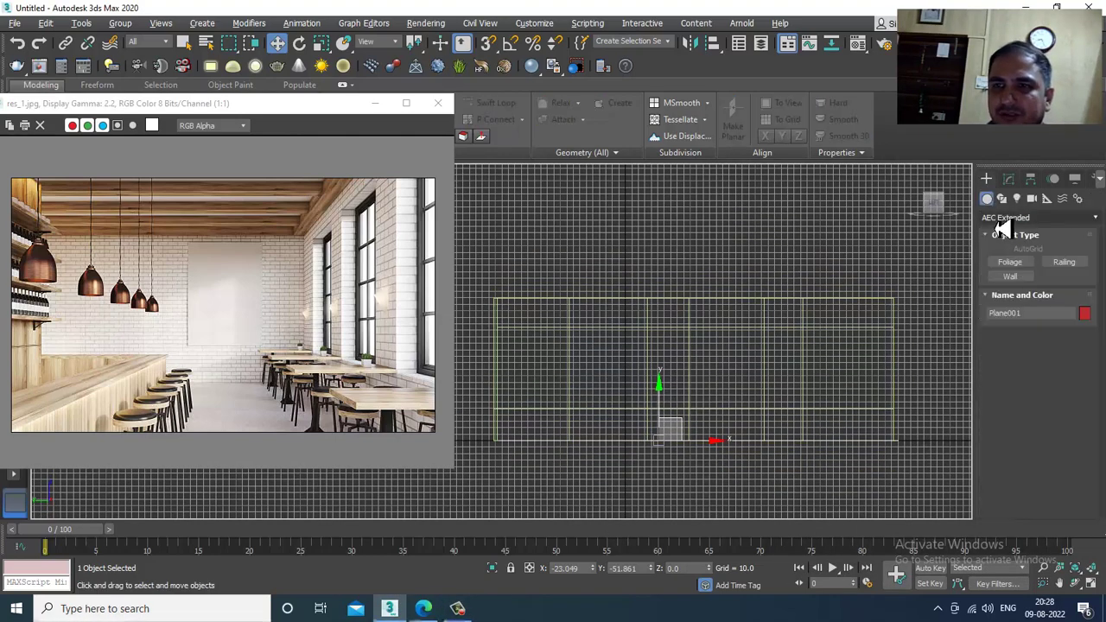
click(997, 217)
click(1008, 234)
click(1011, 261)
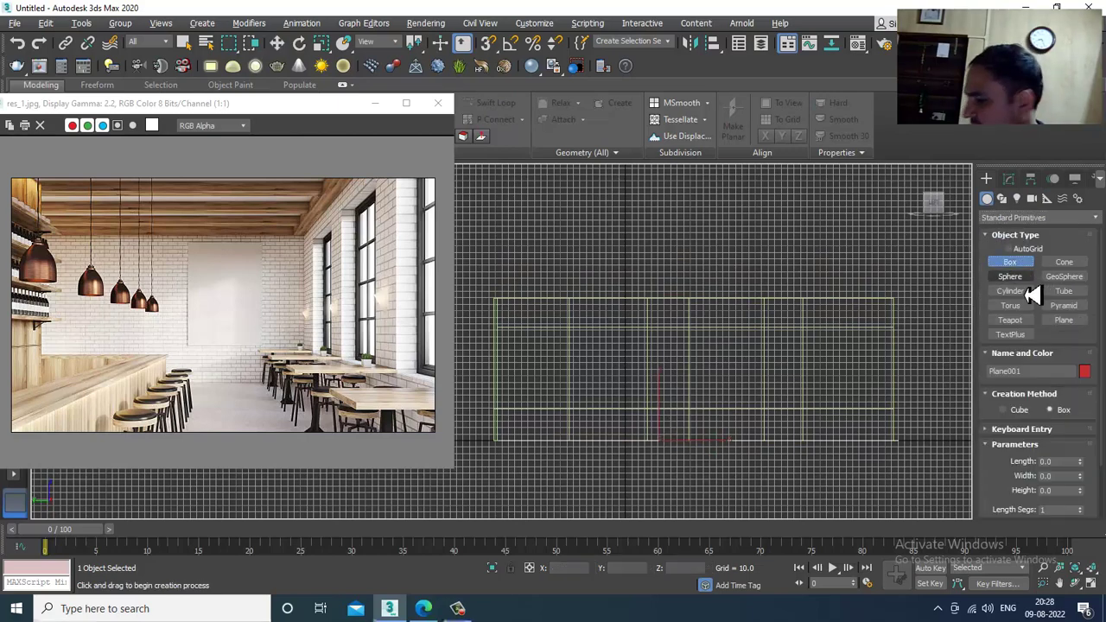
scroll(851, 327, up, 3)
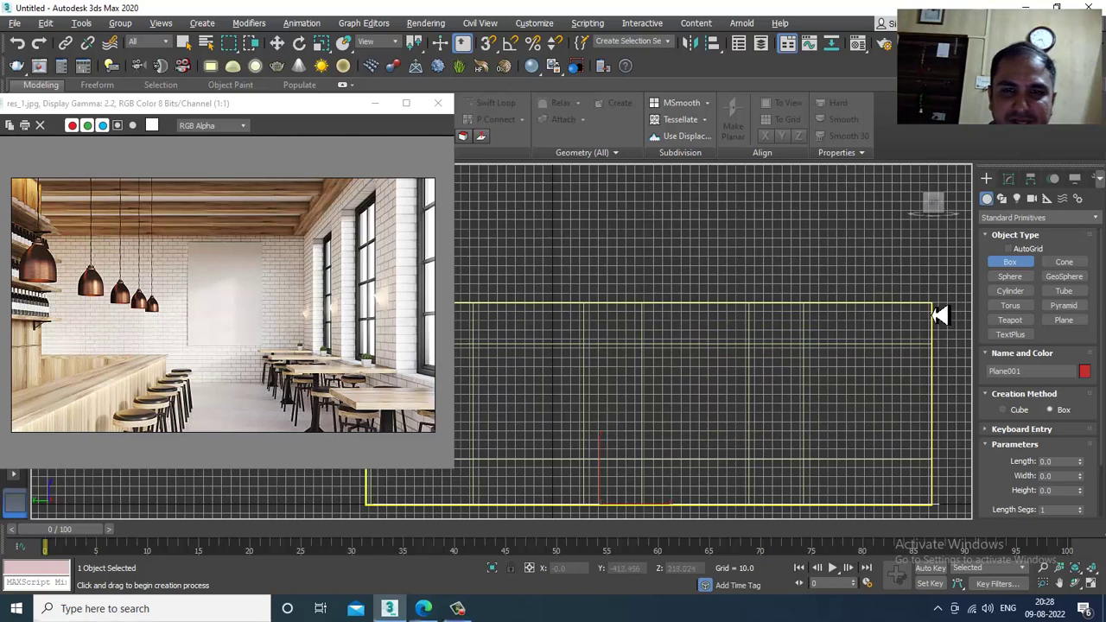
drag(935, 315, 456, 330)
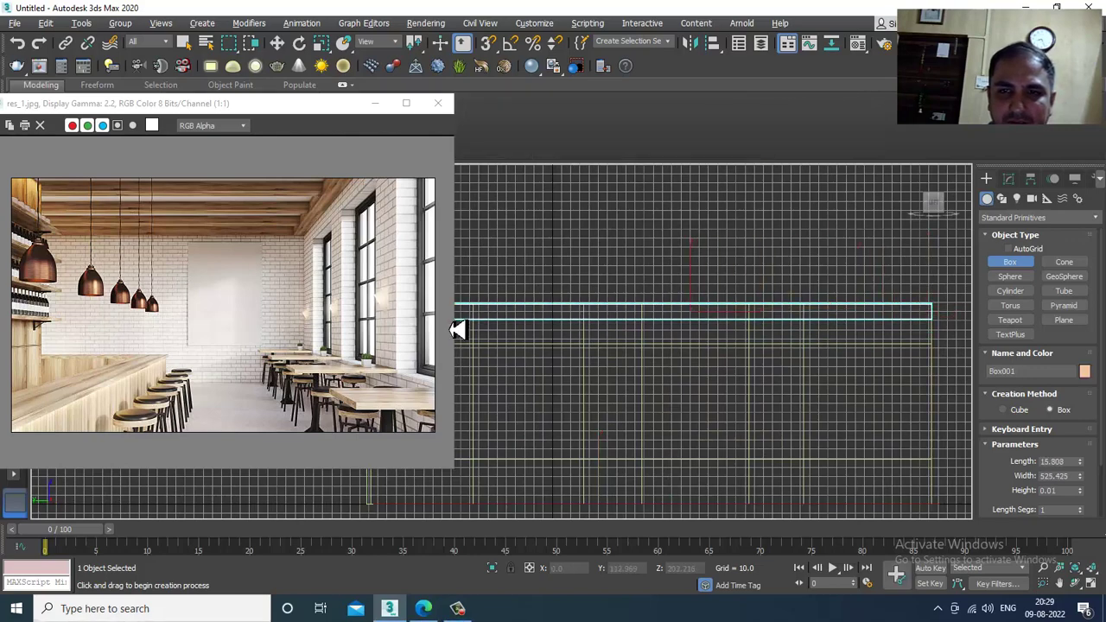
right_click(520, 337)
With AutoGrid enabled, draw a beam-like box along the side wall's top edge, about 612 wide and 16 long
scroll(786, 352, down, 2)
middle_drag(768, 355, 801, 348)
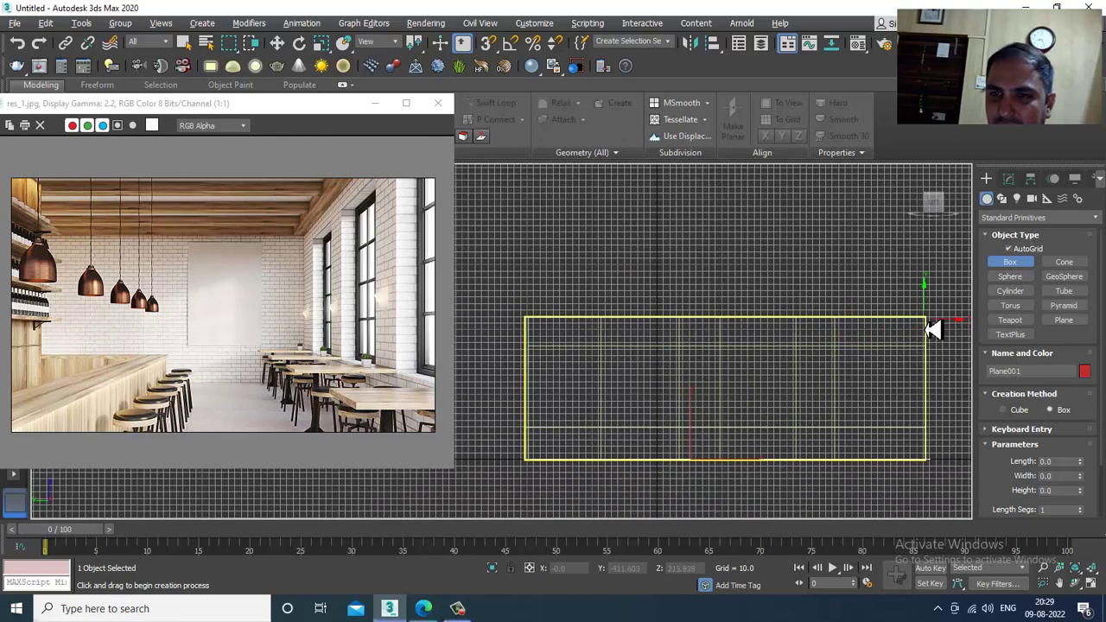
drag(934, 327, 534, 338)
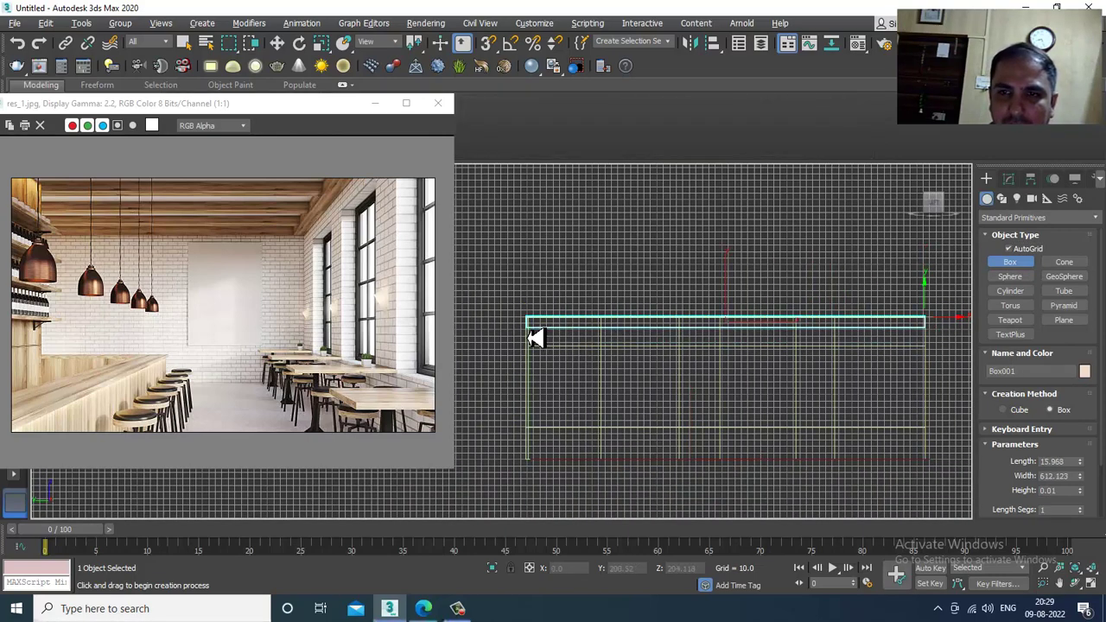
click(536, 346)
Move the box along X to about 106.2 so it sits beside the top of the side wall
key(w)
key(alt+w)
alt+middle_drag(790, 415, 591, 338)
key(alt+w)
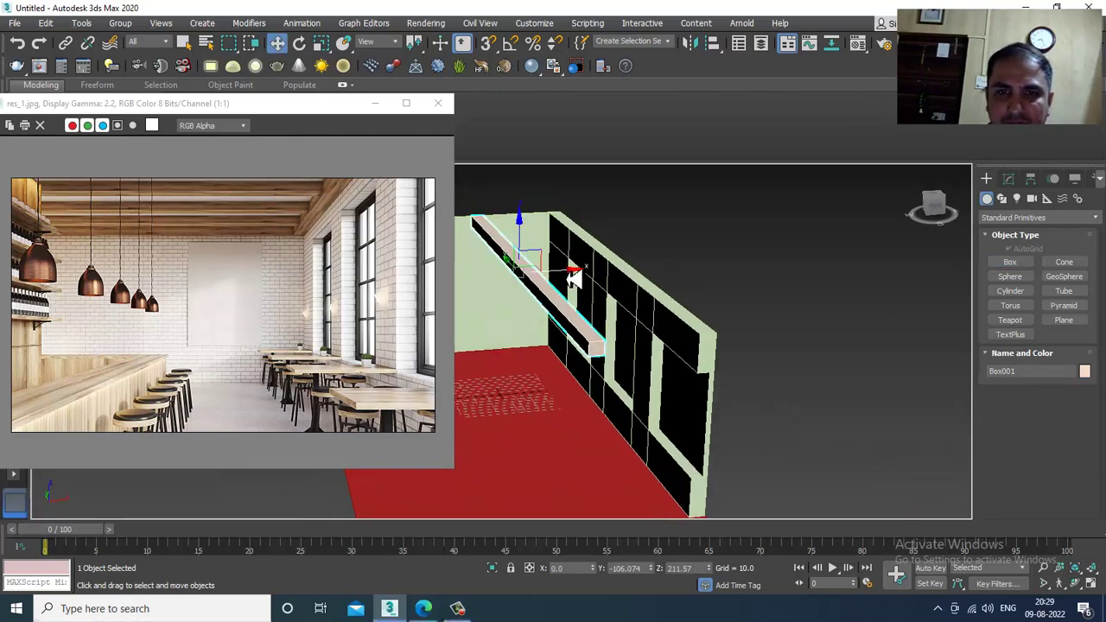
drag(572, 274, 653, 283)
alt+middle_drag(680, 301, 764, 314)
In the Front view, align the box with the wall's top edge and inner face at X about 106.8 and Z about 210.9
key(alt+w)
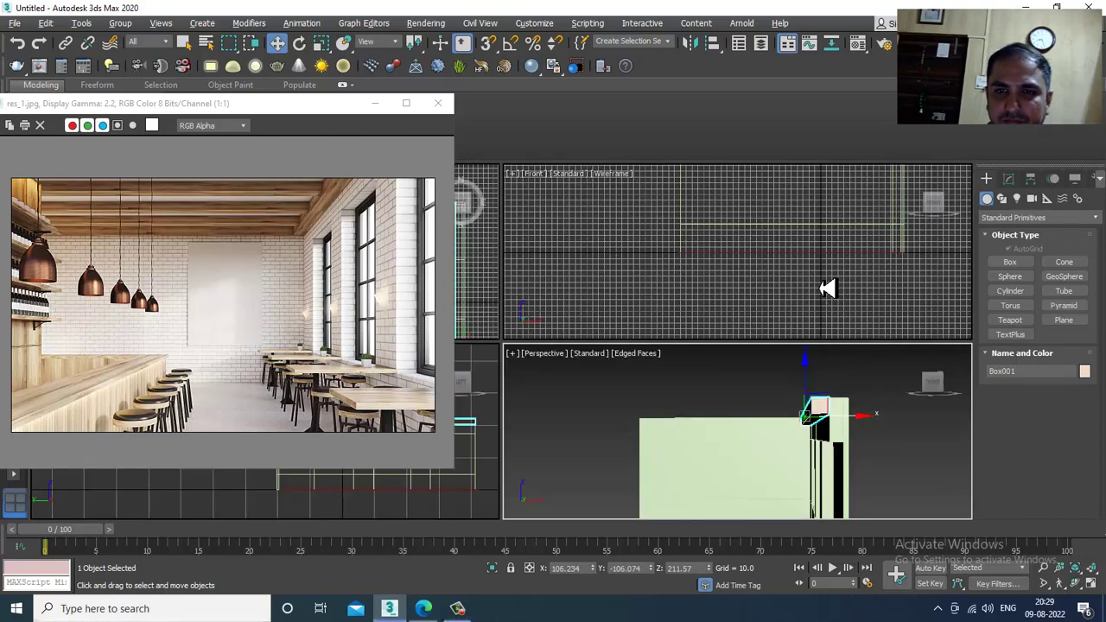
right_click(822, 259)
key(alt+w)
key(z)
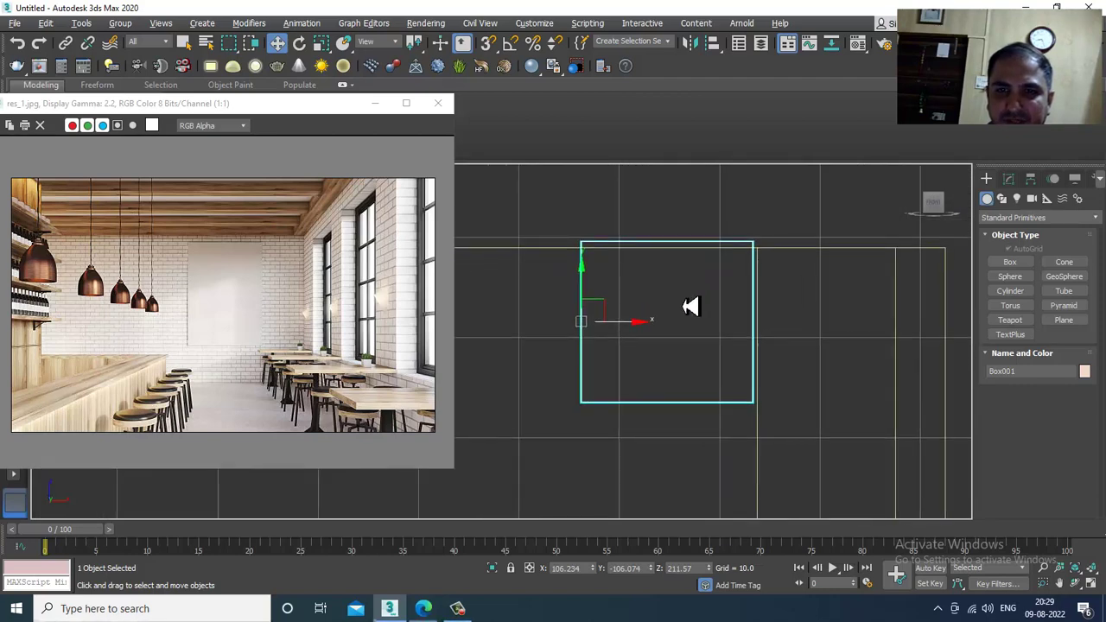
drag(593, 288, 607, 295)
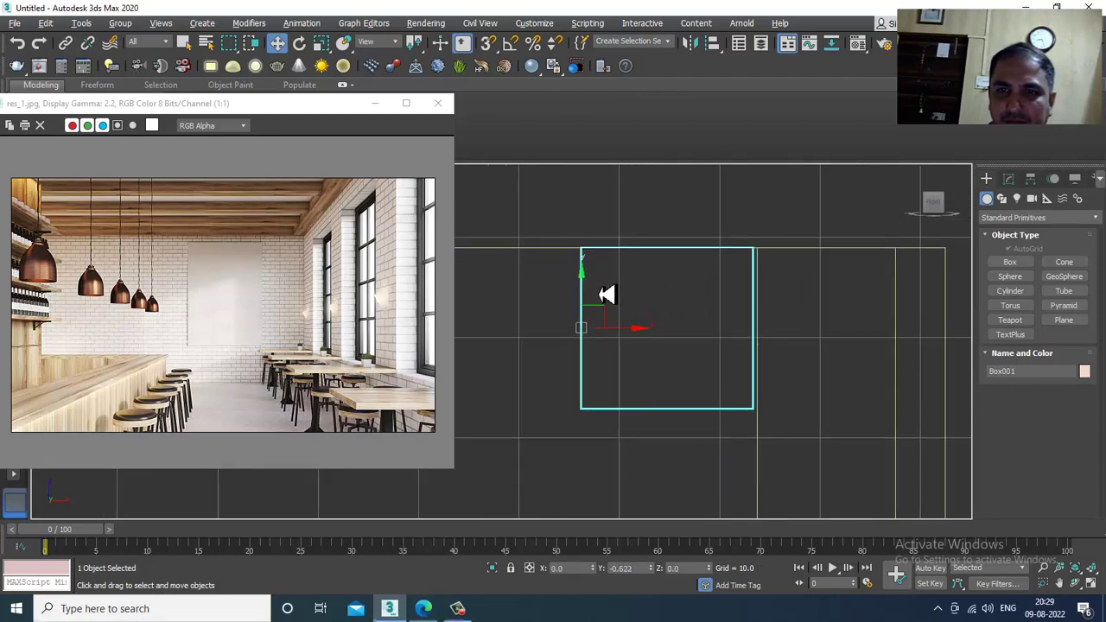
drag(639, 339, 647, 337)
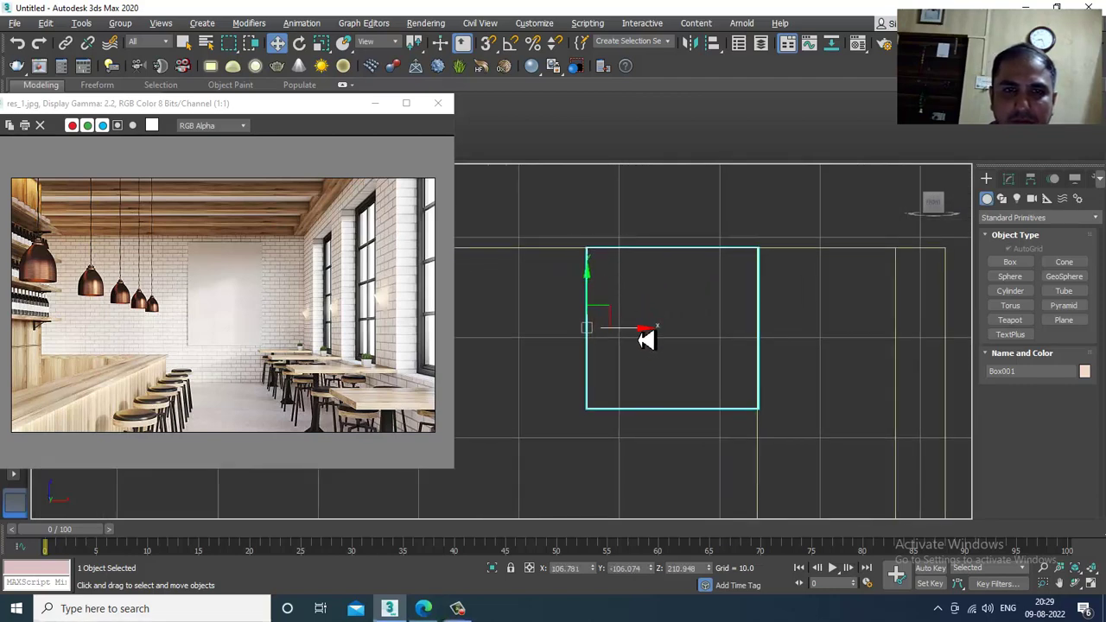
Convert the box to Editable Poly, narrow it by moving its inner-side vertices about 2.3 along X, and lower its bottom vertices to Z about 199.7
right_click(655, 280)
mouse_move(761, 430)
click(828, 433)
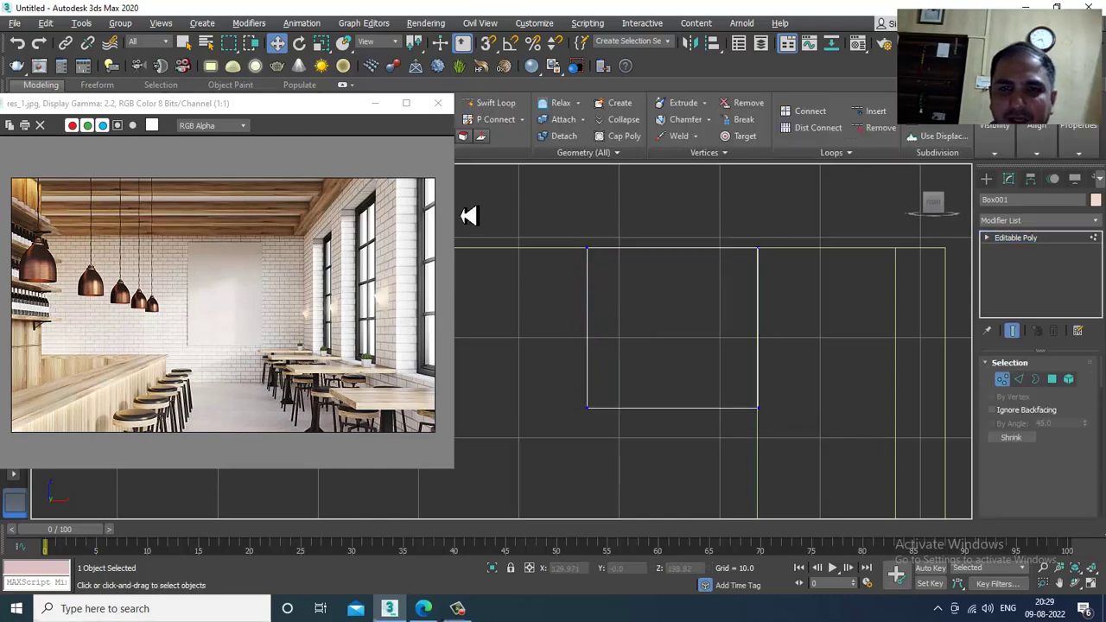
key(1)
drag(524, 205, 631, 463)
drag(640, 337, 662, 331)
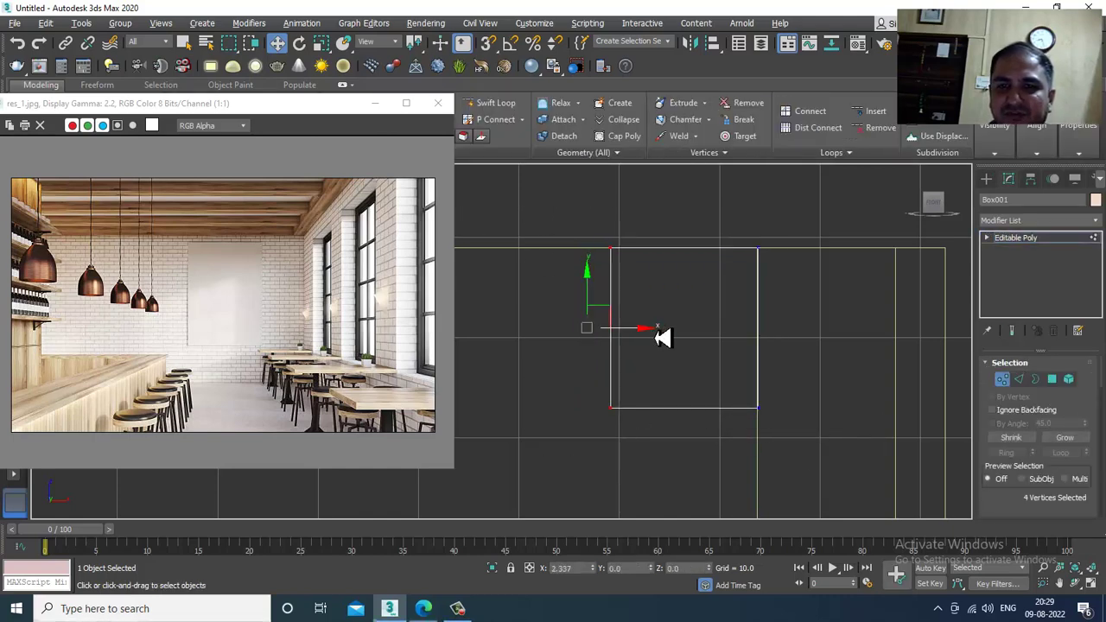
drag(563, 351, 923, 495)
drag(692, 374, 702, 403)
In the Perspective view, switch the beam box to edge editing and select its four lengthwise edges
key(alt+w)
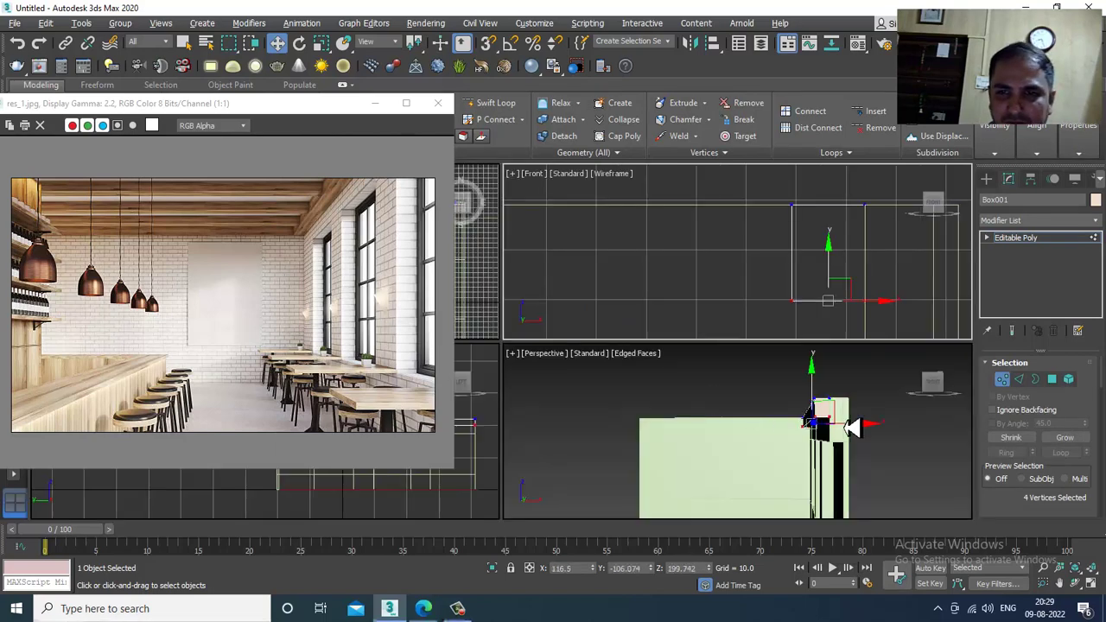
middle_click(851, 428)
key(alt+w)
alt+middle_drag(781, 371, 812, 377)
scroll(837, 388, down, 4)
scroll(813, 374, up, 3)
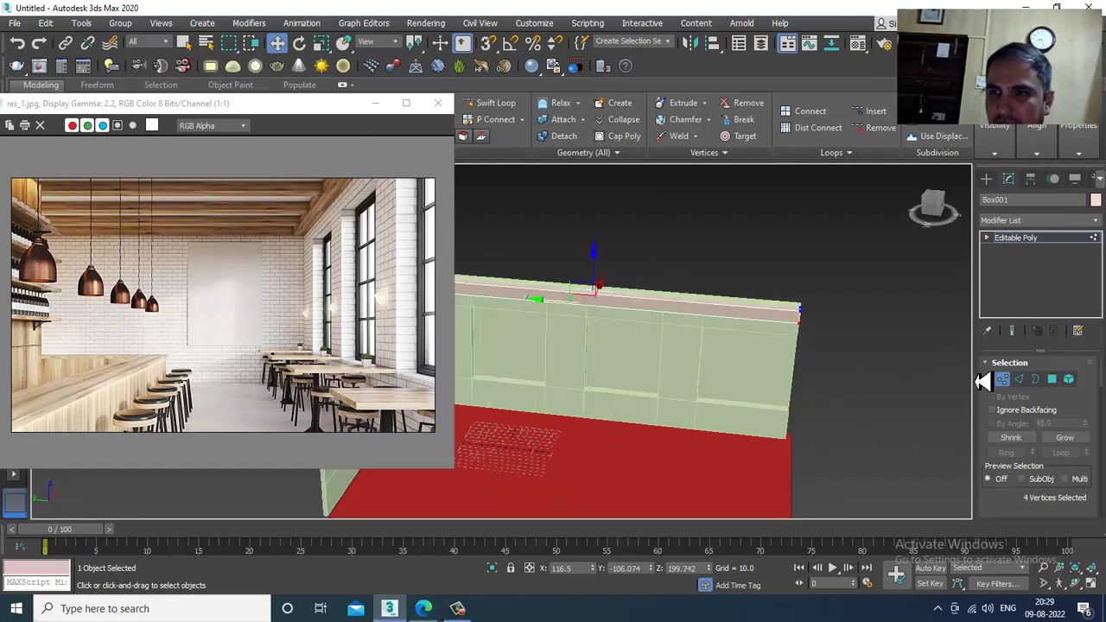
click(1020, 379)
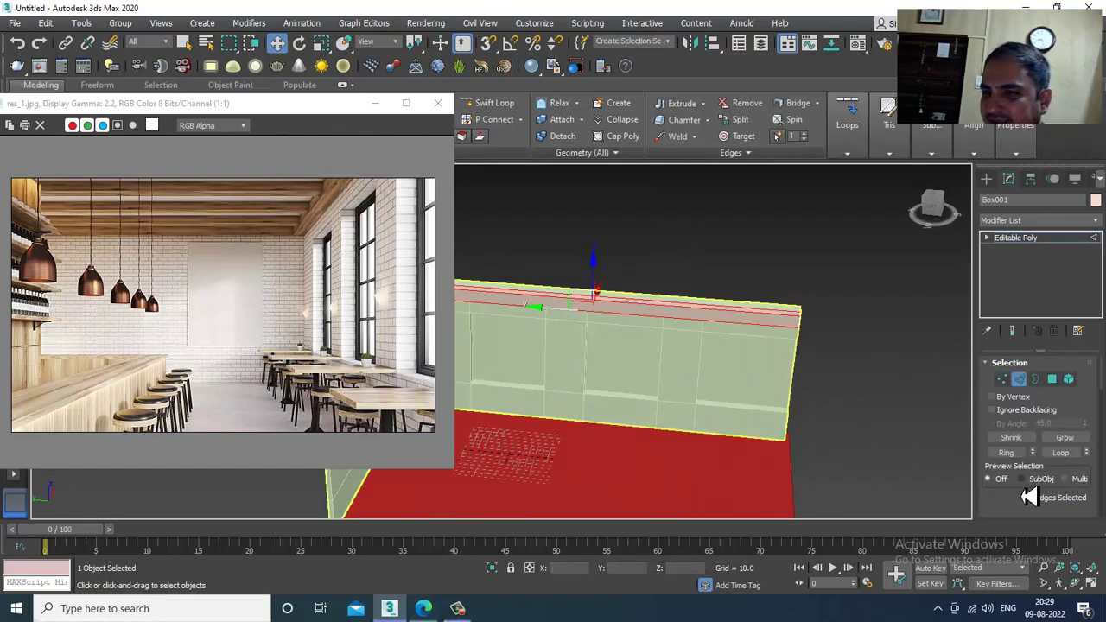
drag(1032, 494, 1029, 389)
Save the scene as restau_1 in the Restaurant folder inside August 2022 on drive D
key(ctrl+s)
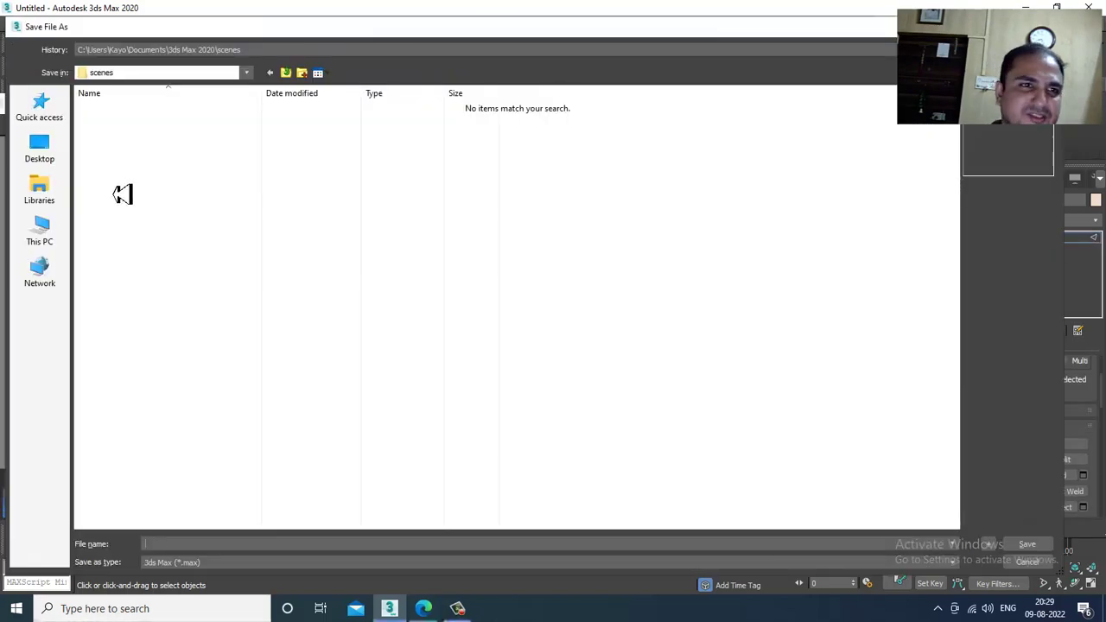
click(39, 231)
double_click(358, 220)
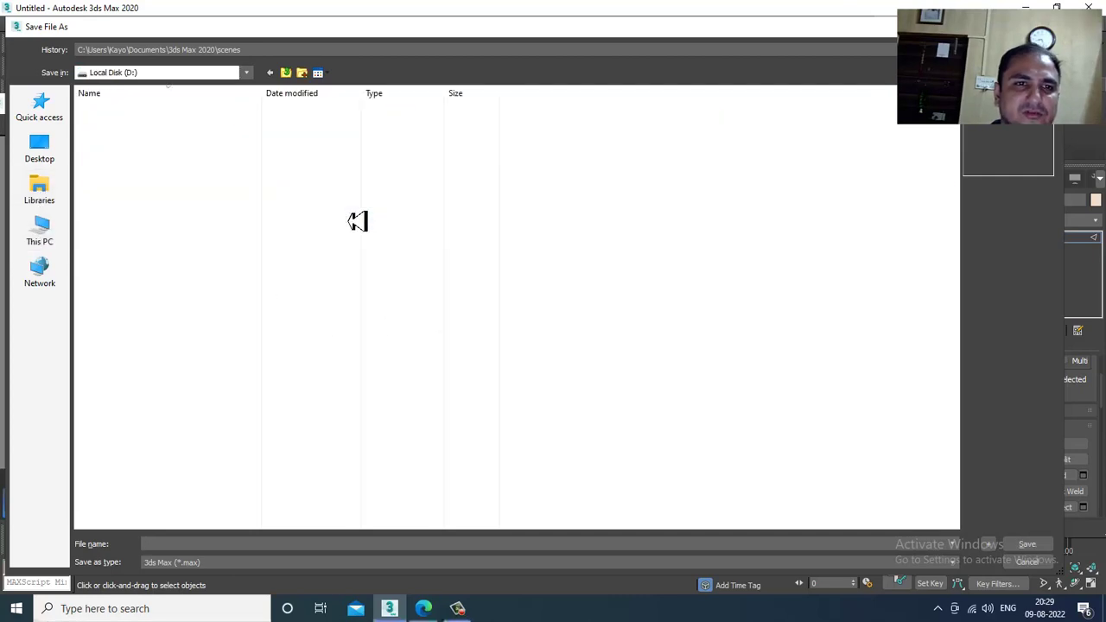
click(118, 321)
double_click(119, 321)
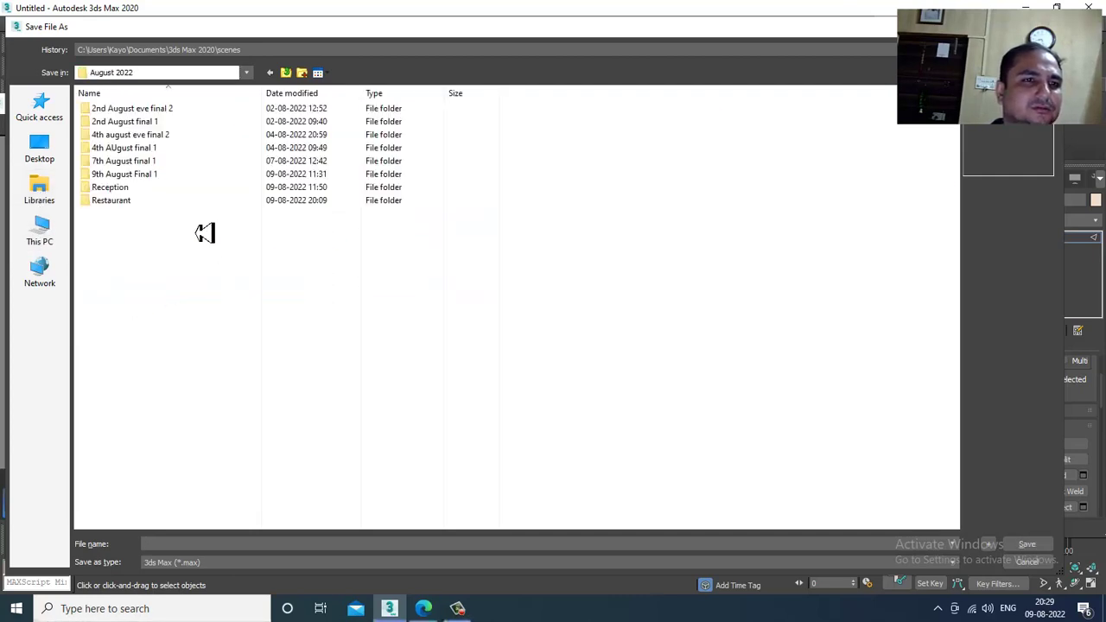
double_click(134, 202)
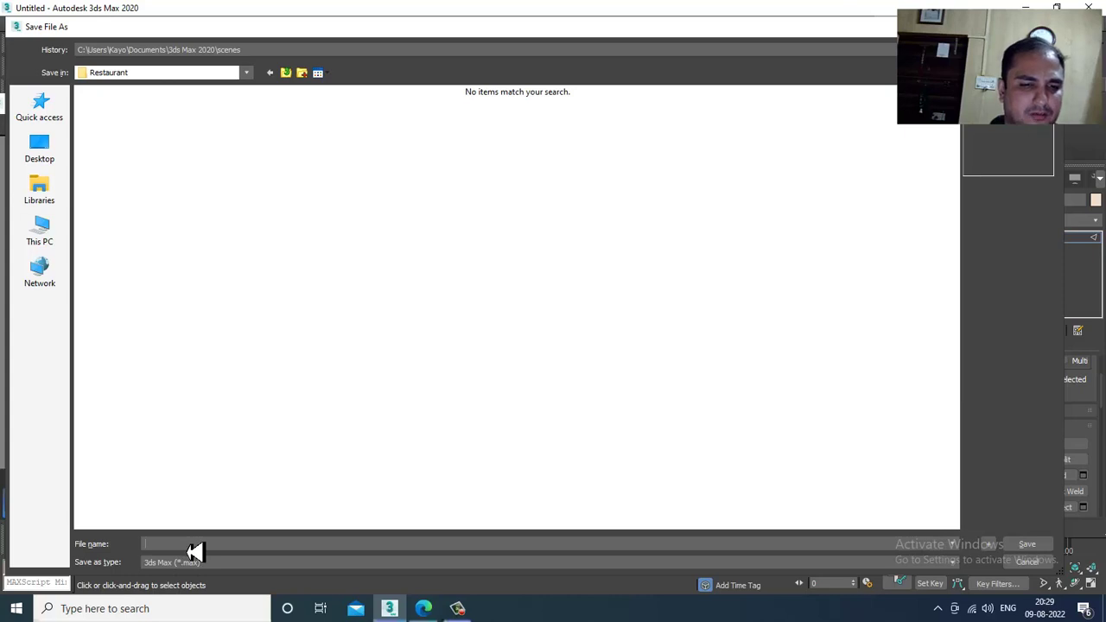
text(rwe)
key(BackSpace)
key(BackSpace)
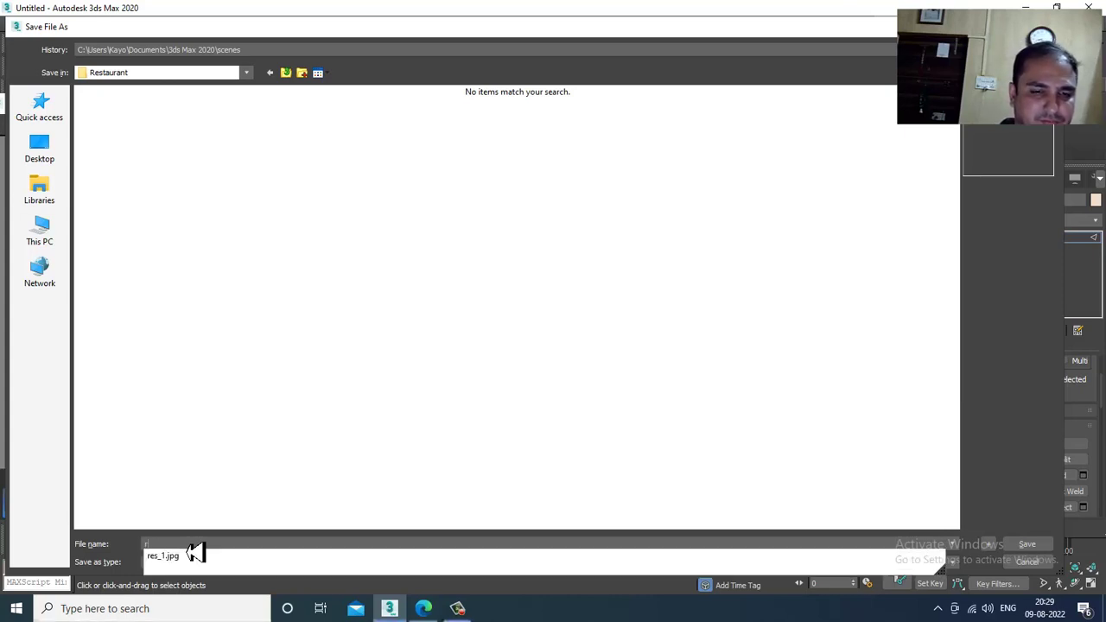
text(estau_1)
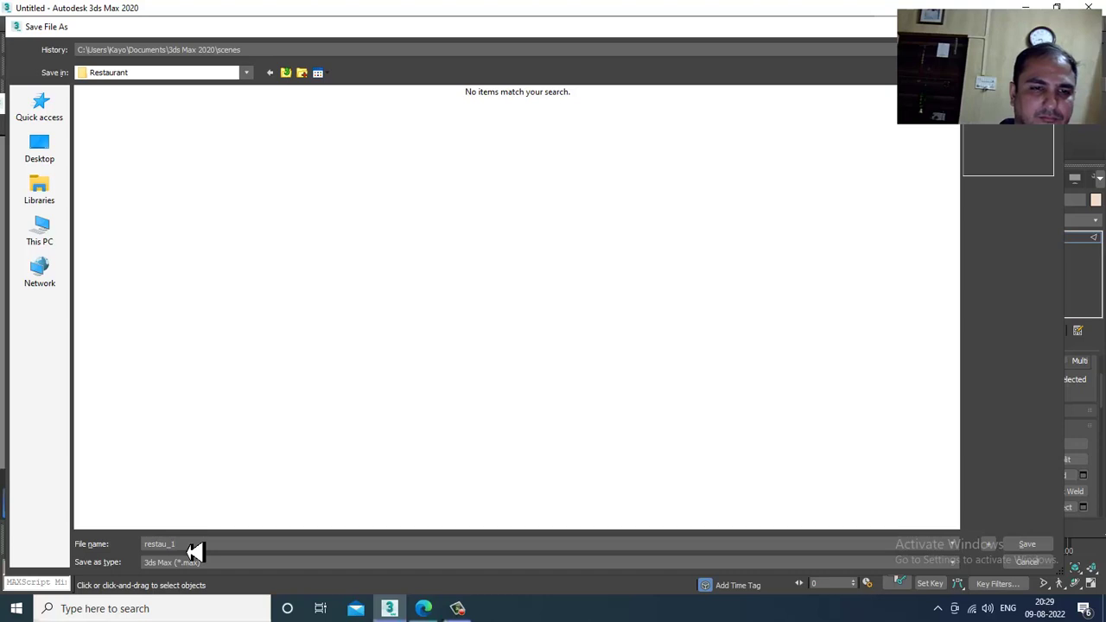
key(Return)
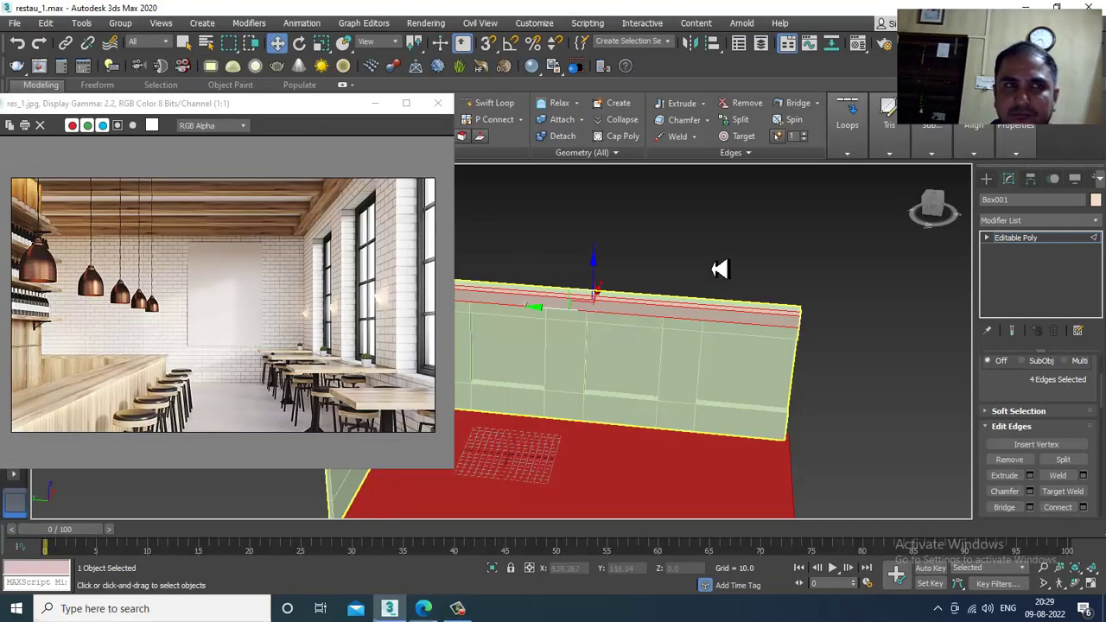
Connect the beam's selected lengthwise edges with 6 segments and bring up the side view of the beam
click(1083, 507)
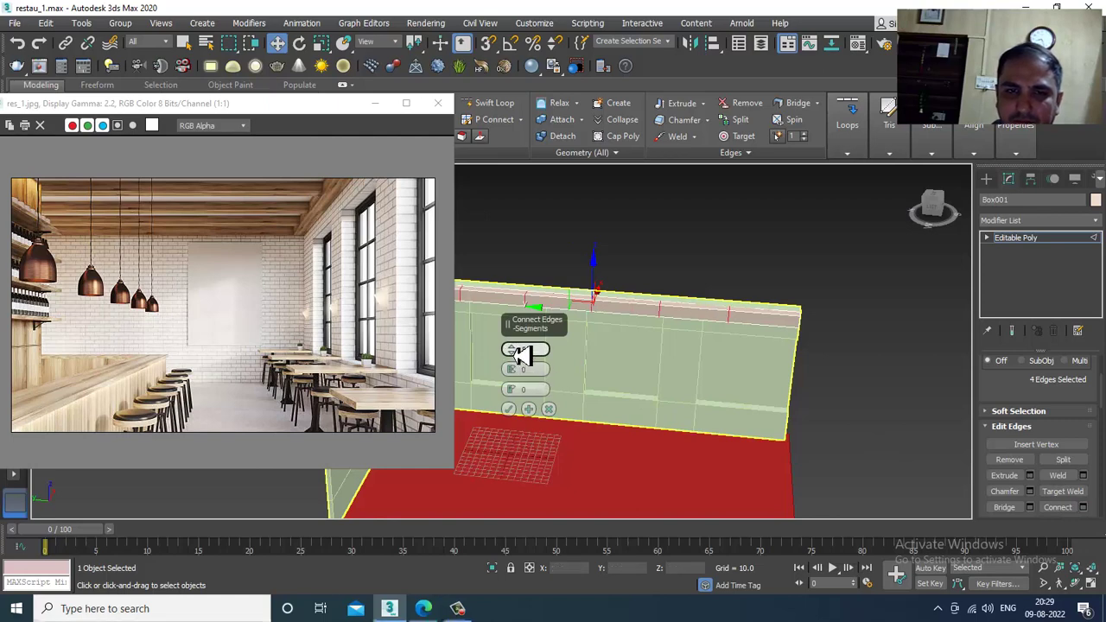
click(511, 411)
key(alt+w)
middle_drag(800, 251, 776, 263)
key(alt+w)
key(alt+w)
key(alt+w)
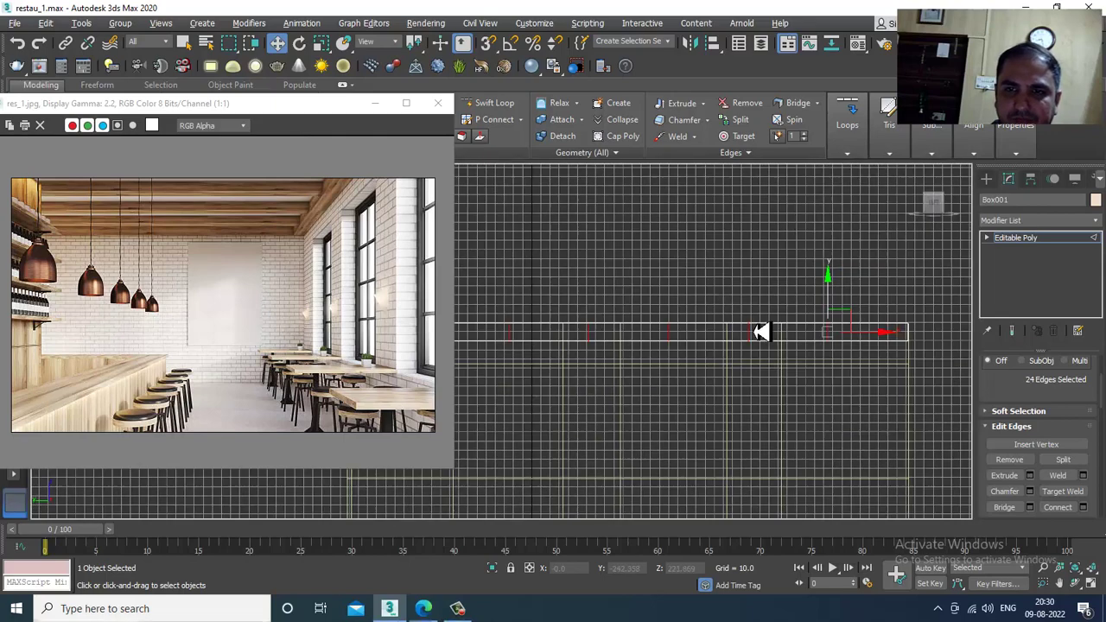
key(f)
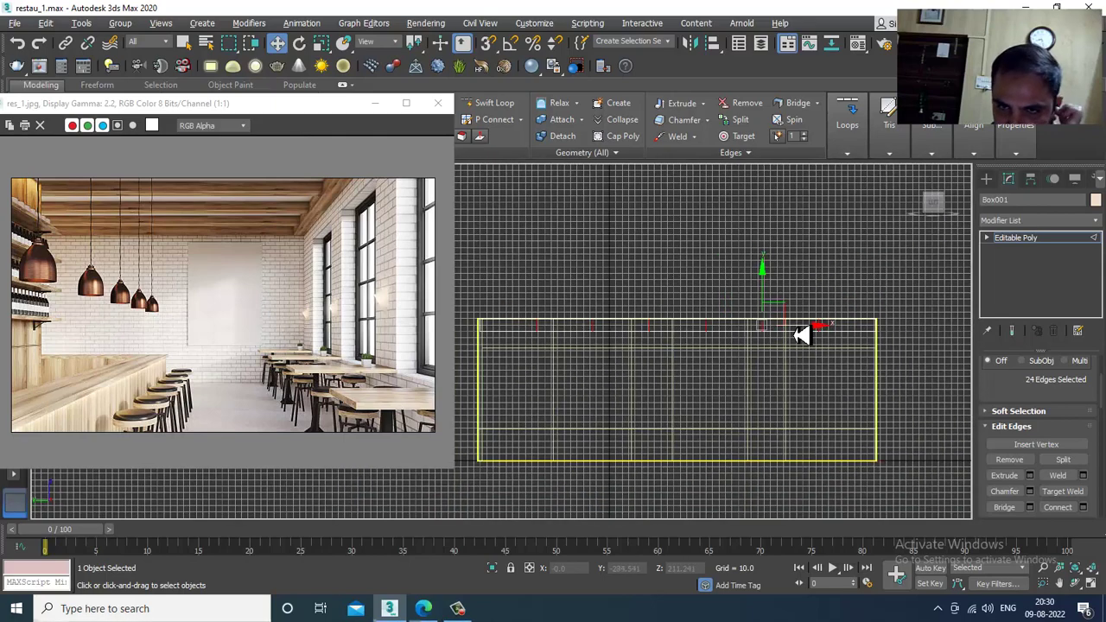
Scale the first pair of cross loops close together along the beam and move the pair toward its end, to Y about -336.1
key(1)
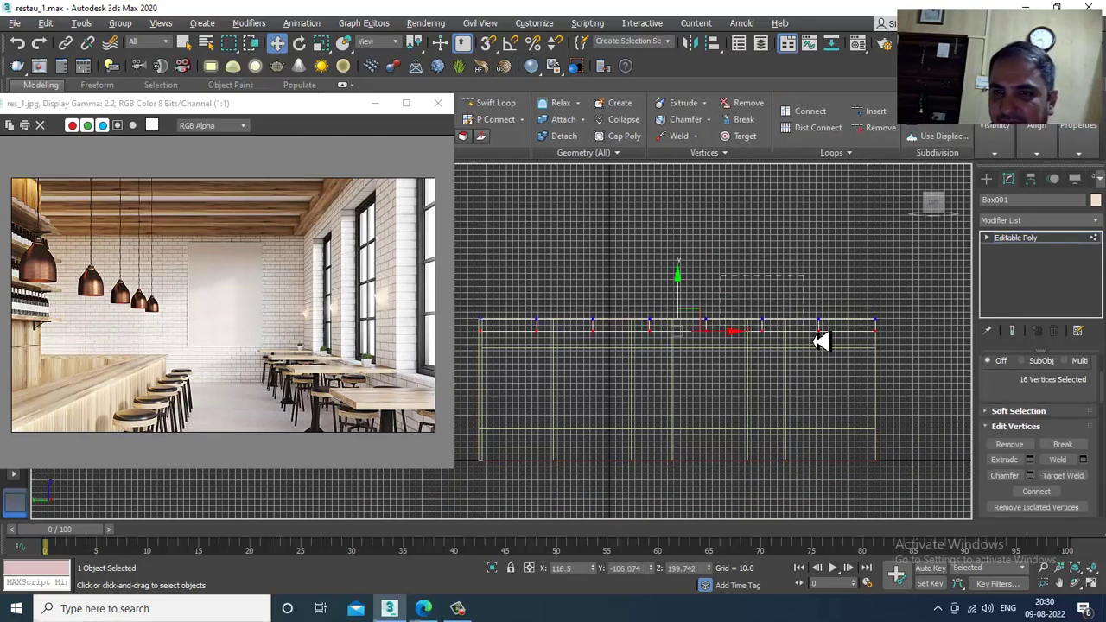
drag(842, 350, 845, 352)
middle_drag(810, 332, 790, 331)
scroll(790, 331, up, 2)
key(r)
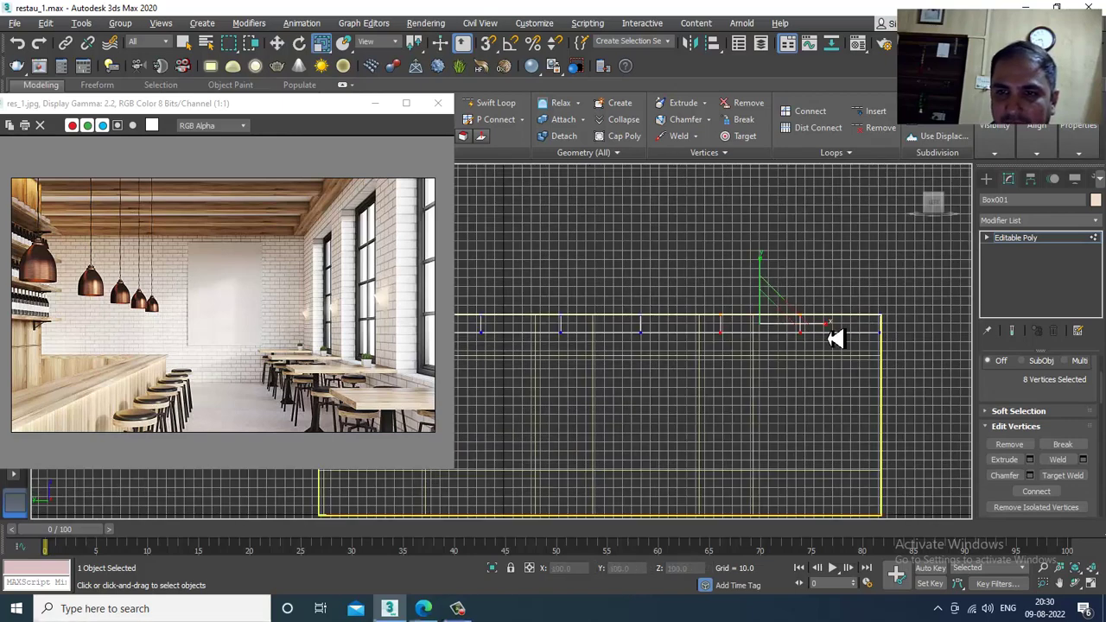
drag(825, 327, 781, 335)
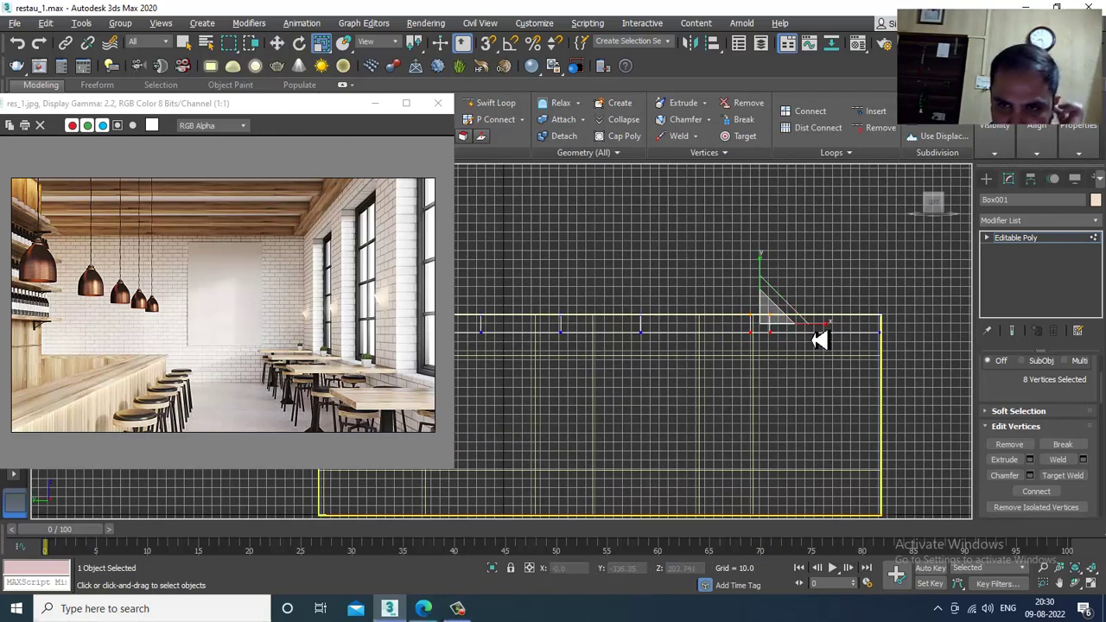
key(w)
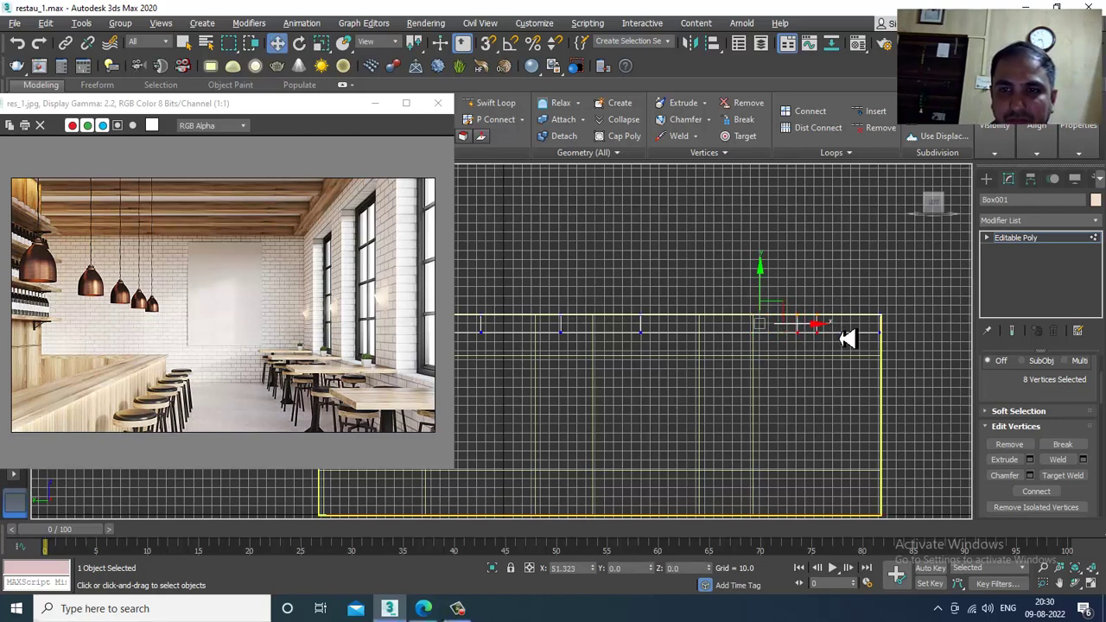
drag(851, 339, 852, 339)
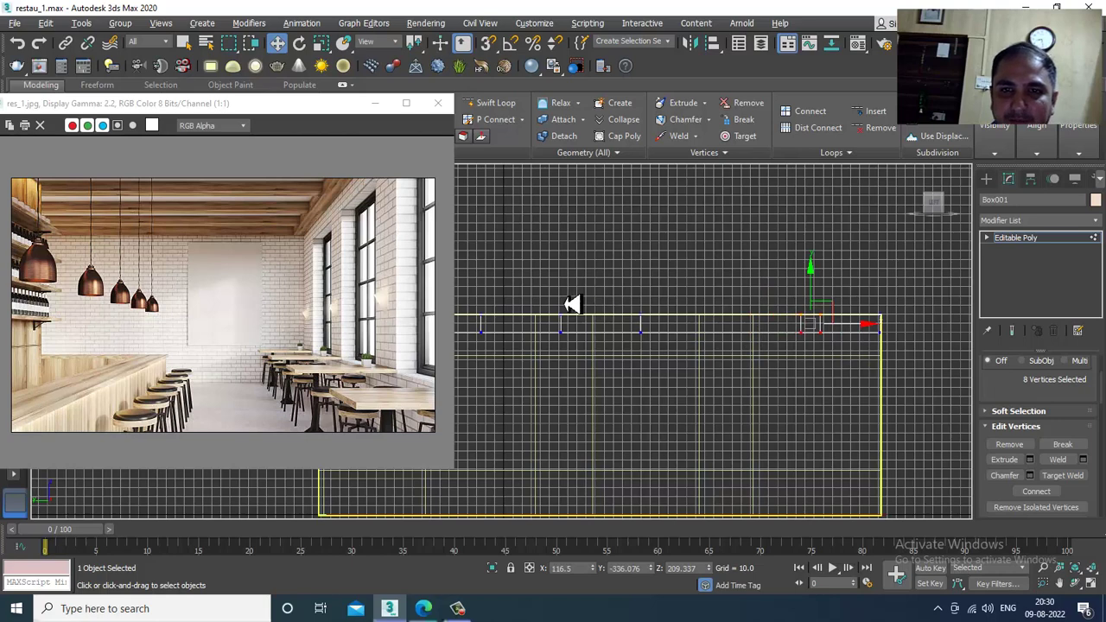
Scale the second pair of cross loops close together and move it along the beam to Y about -242.4
key(r)
drag(662, 338, 579, 334)
key(w)
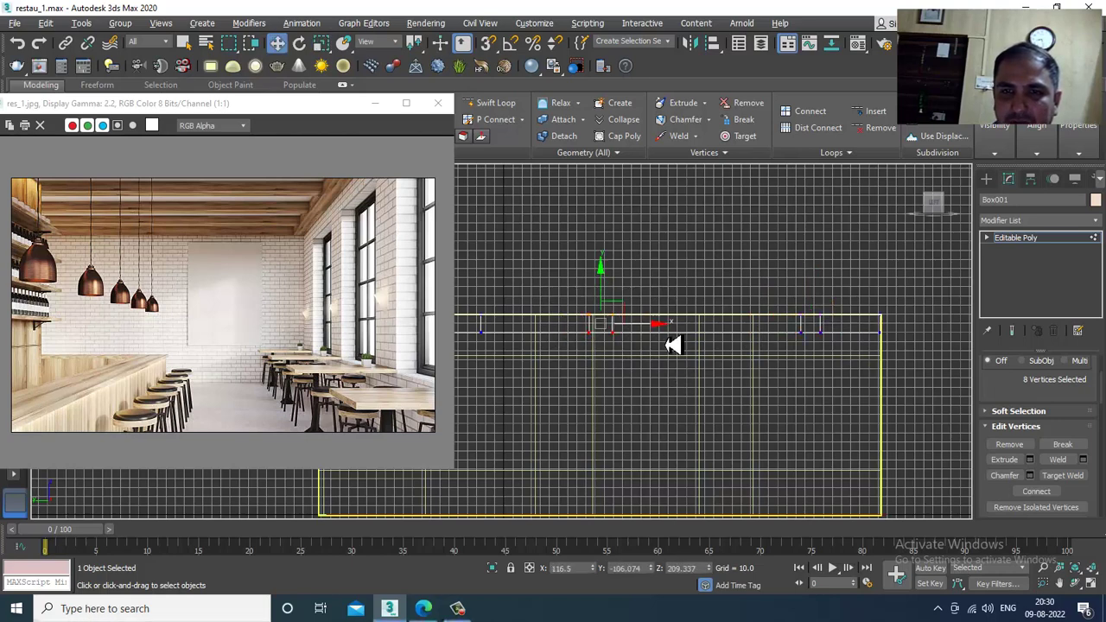
drag(648, 331, 764, 360)
Narrow the third pair of cross loops by scaling and move it along the beam to Y about -138.7
middle_drag(609, 294, 739, 310)
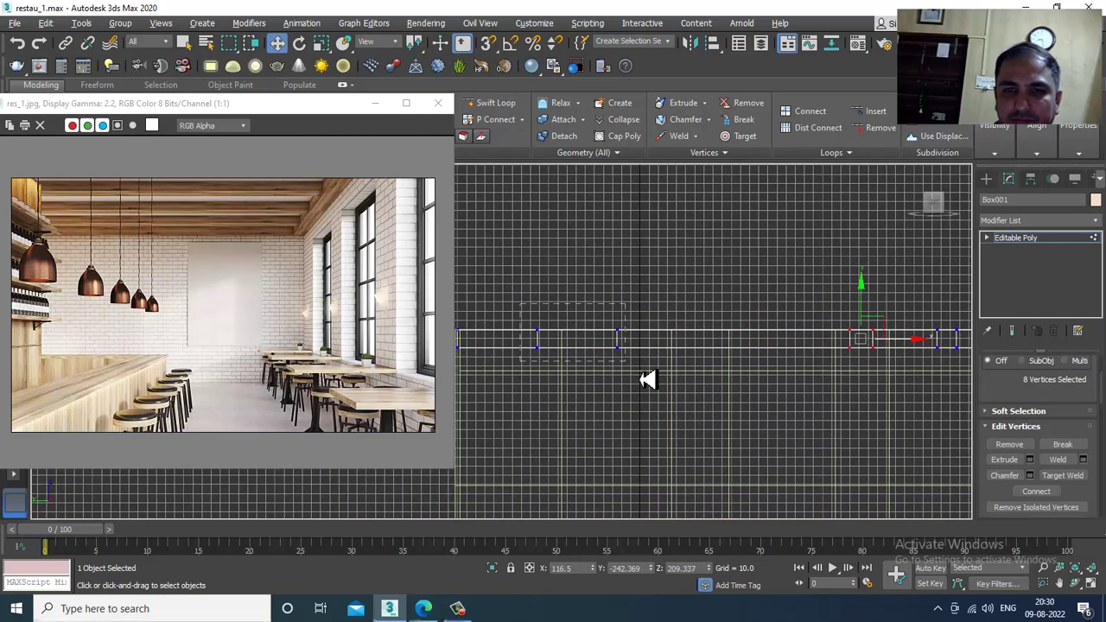
drag(640, 379, 486, 364)
key(r)
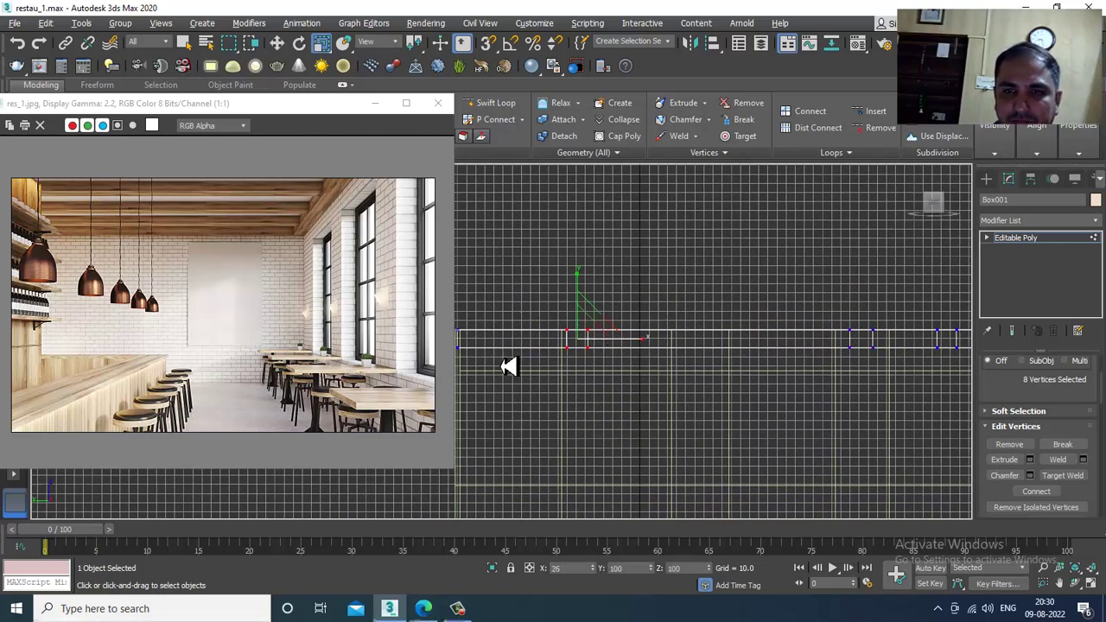
key(w)
drag(626, 342, 745, 370)
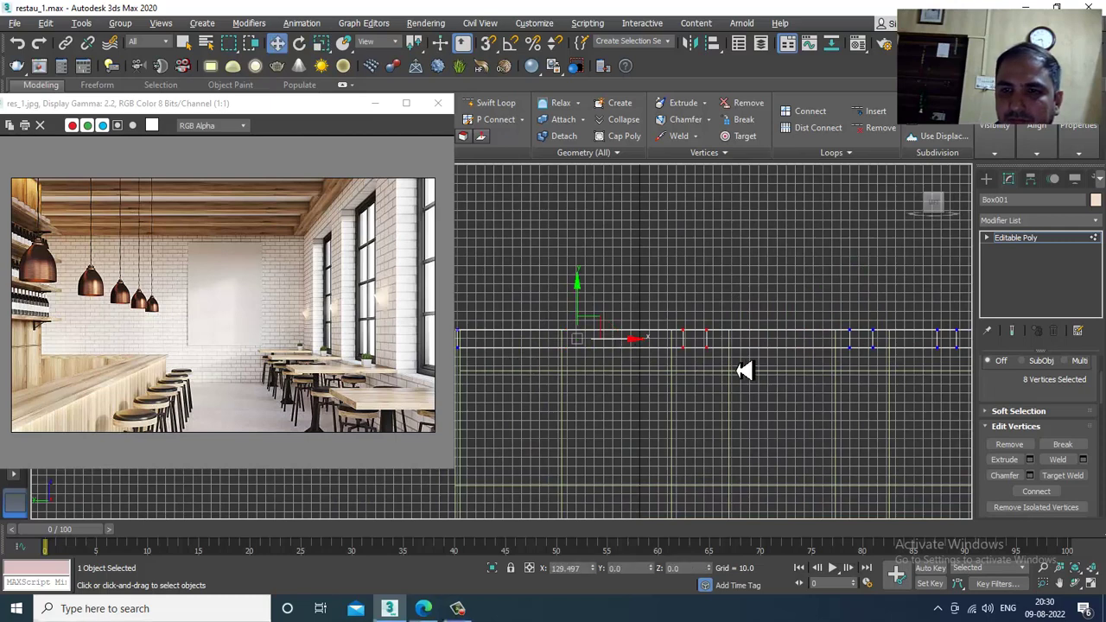
drag(816, 398, 816, 398)
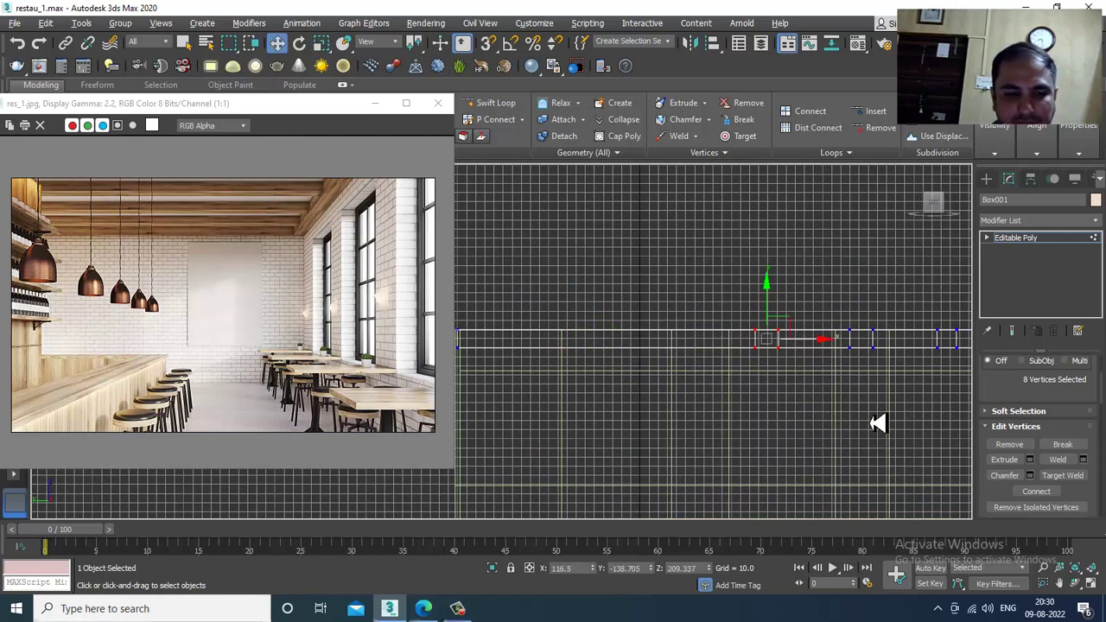
Select the four long edges of the beam's undivided remainder and connect them with 2 segments
key(2)
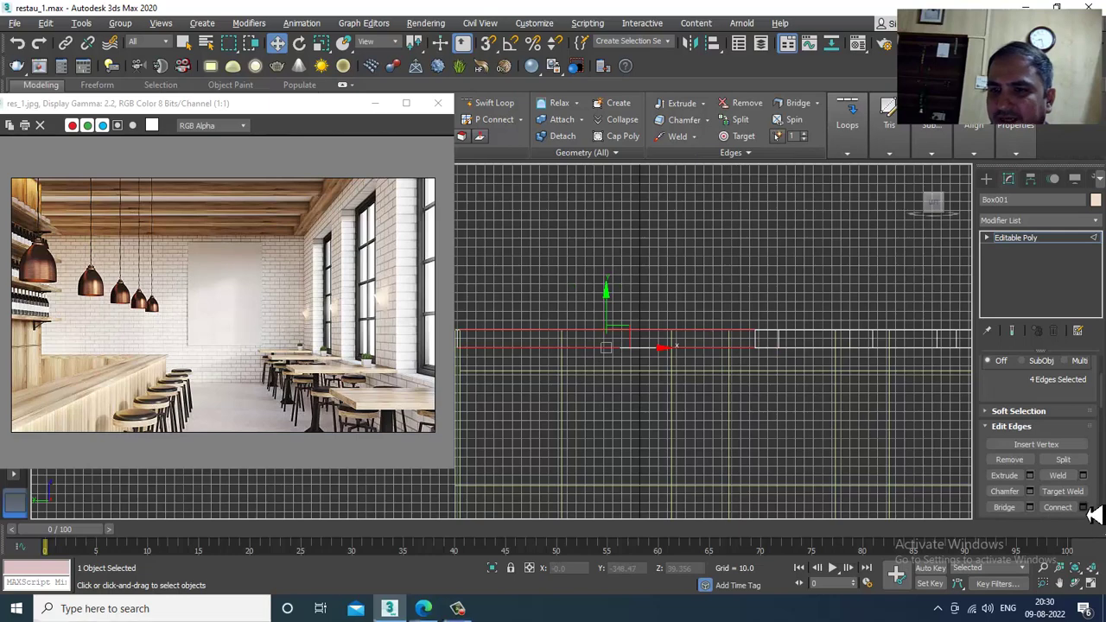
click(1084, 508)
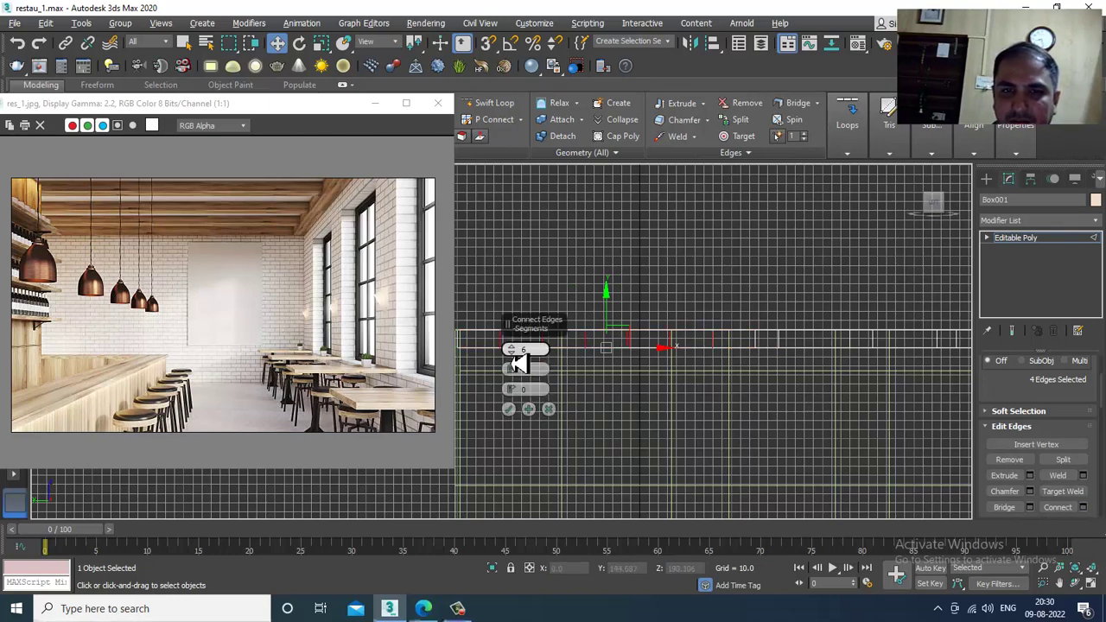
click(511, 409)
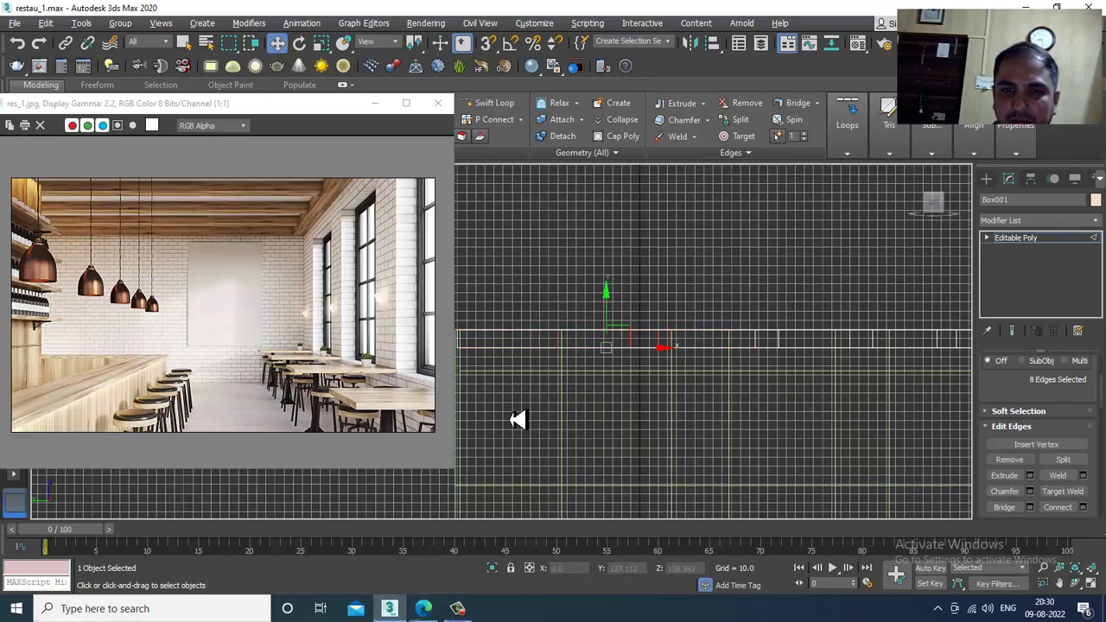
Scale the two new cross loops to about 28% along the beam and move the pair to Y about -23.5
key(1)
drag(672, 403, 688, 407)
key(r)
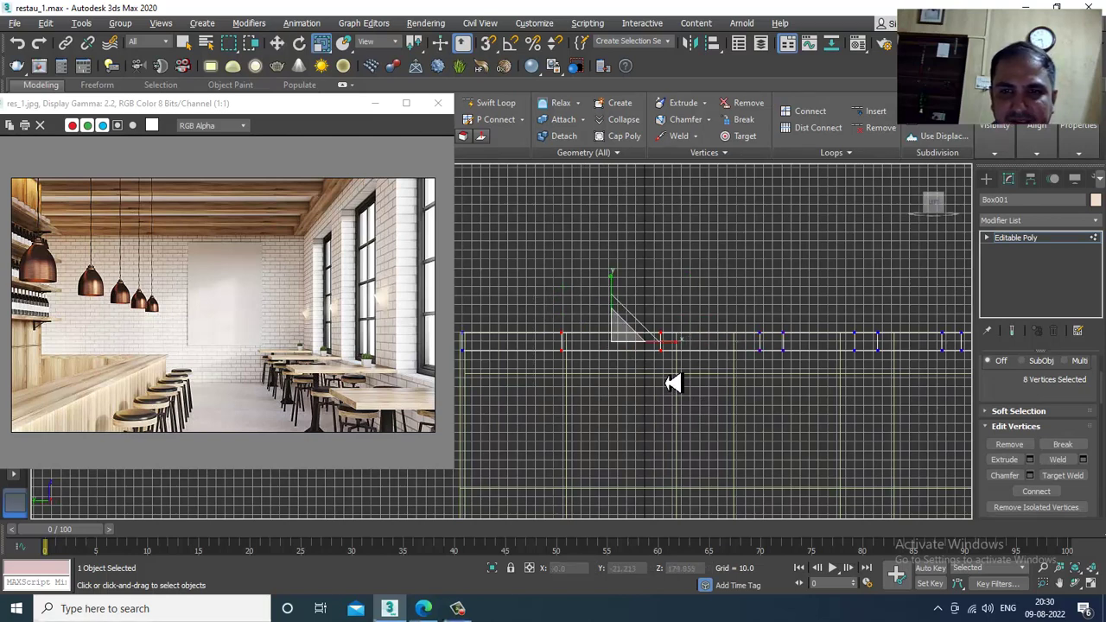
drag(678, 348, 560, 371)
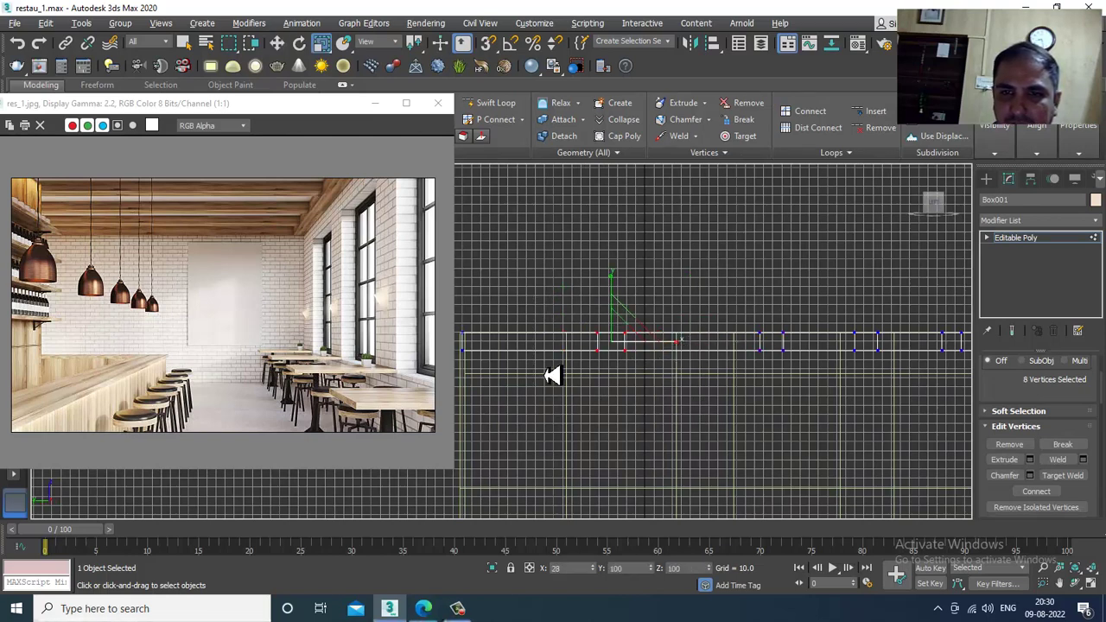
key(w)
drag(649, 350, 760, 370)
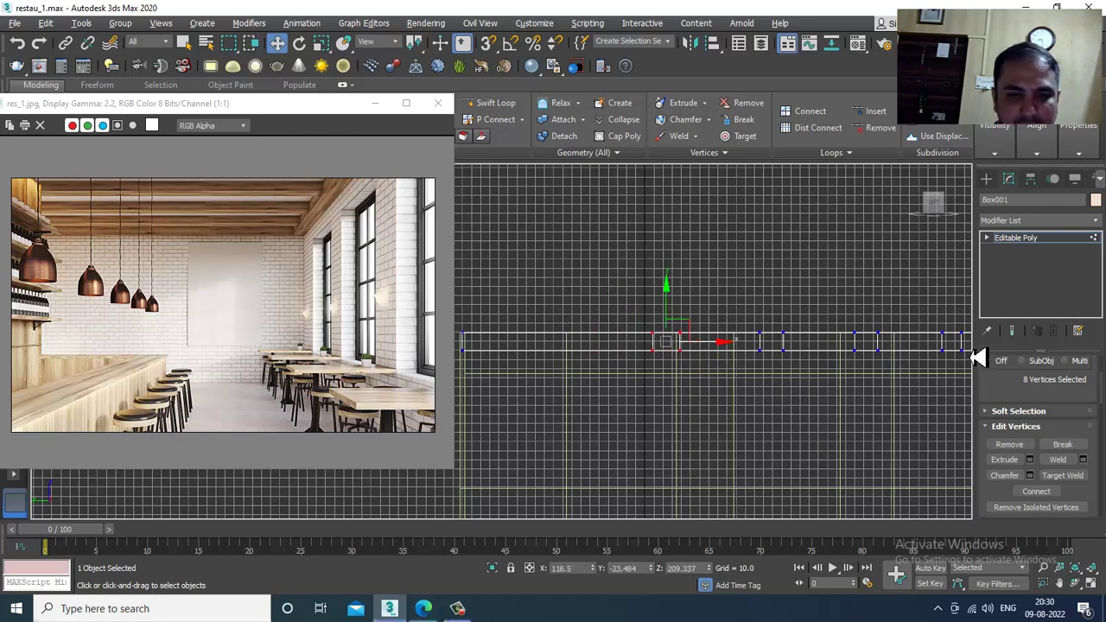
Connect the four long edges between the fourth loop pair and the beam's far end with 2 segments
key(2)
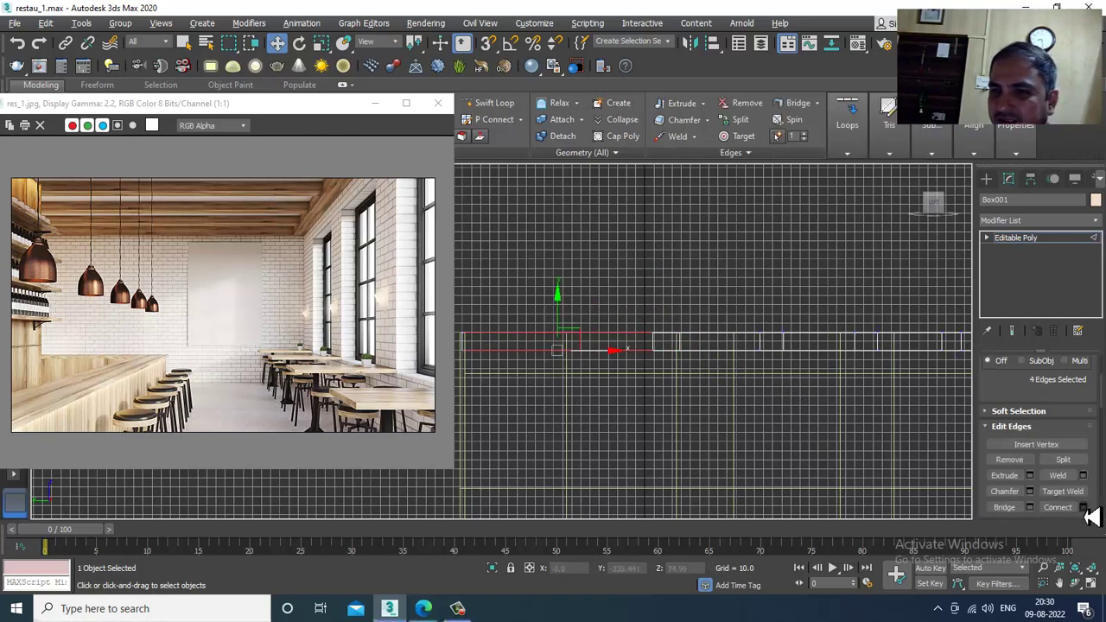
click(1083, 508)
click(509, 411)
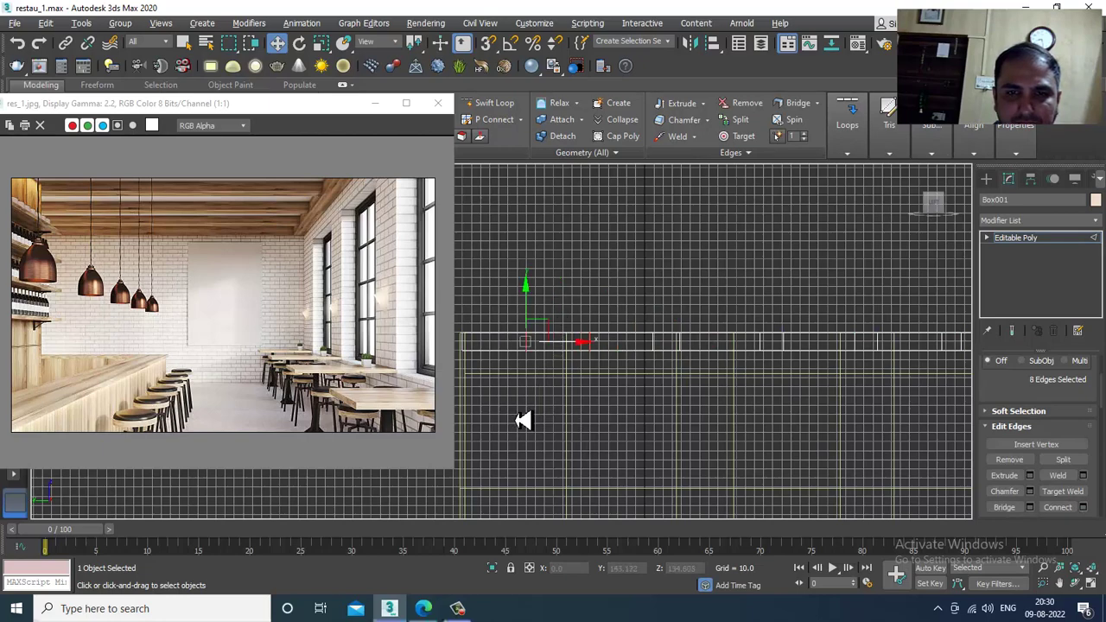
Scale the fifth pair of cross loops close together along the beam, matching the spacing of the other pairs
key(1)
key(r)
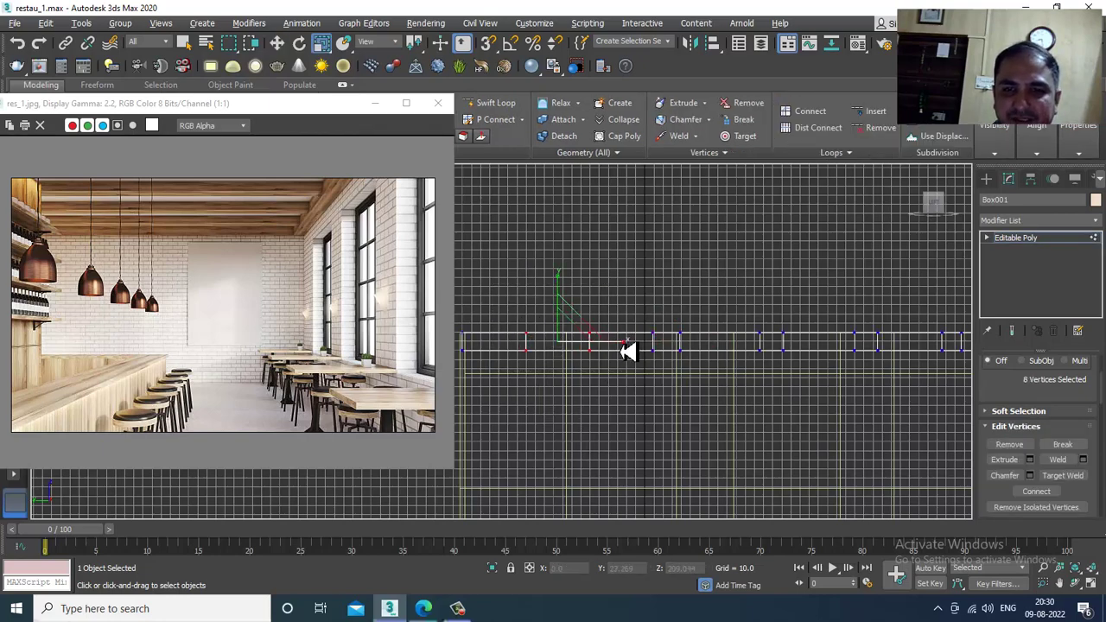
drag(625, 351, 554, 372)
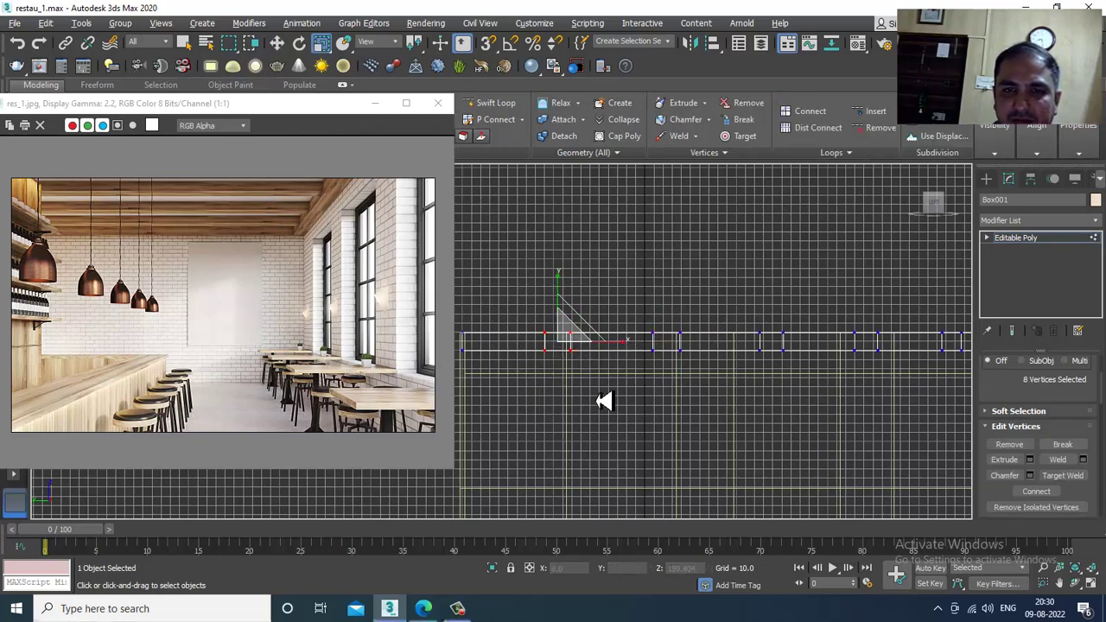
key(w)
Add a lengthwise Swift Loop near the lower edge of the side-wall beam in the perspective view
key(alt+w)
right_click(830, 467)
key(alt+w)
alt+middle_drag(813, 444, 719, 379)
key(4)
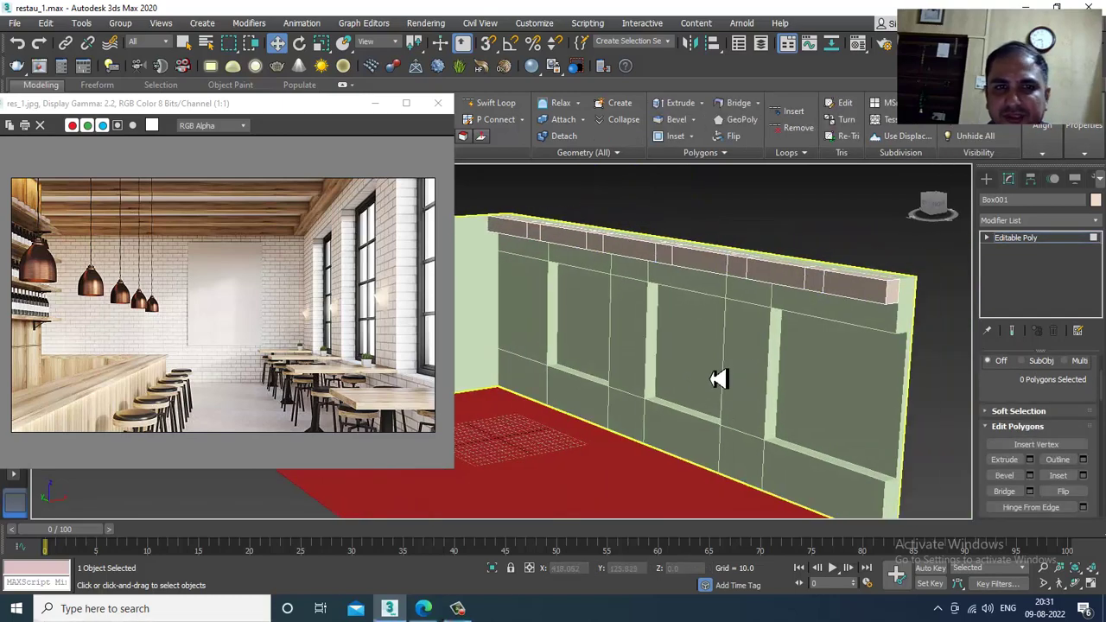
scroll(811, 360, up, 3)
alt+middle_drag(835, 340, 820, 380)
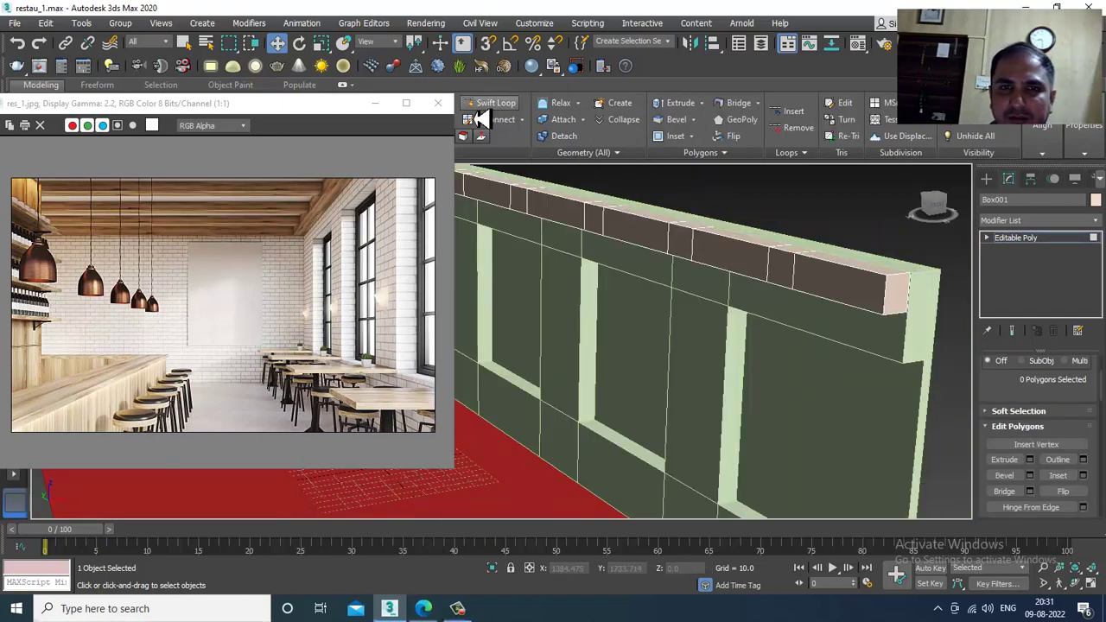
click(484, 107)
click(887, 311)
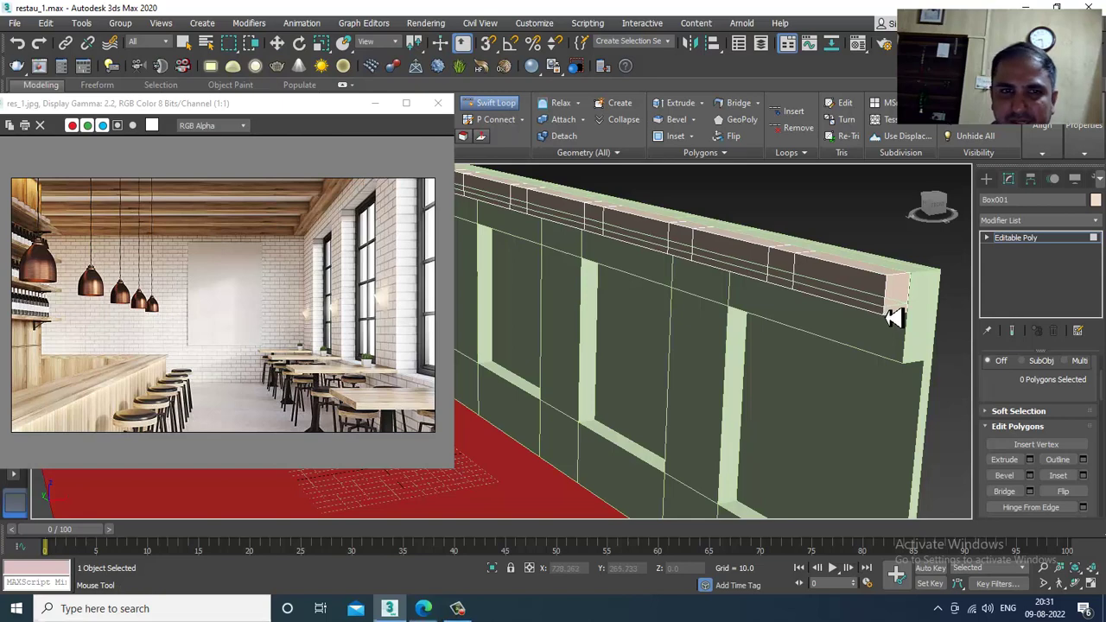
right_click(839, 302)
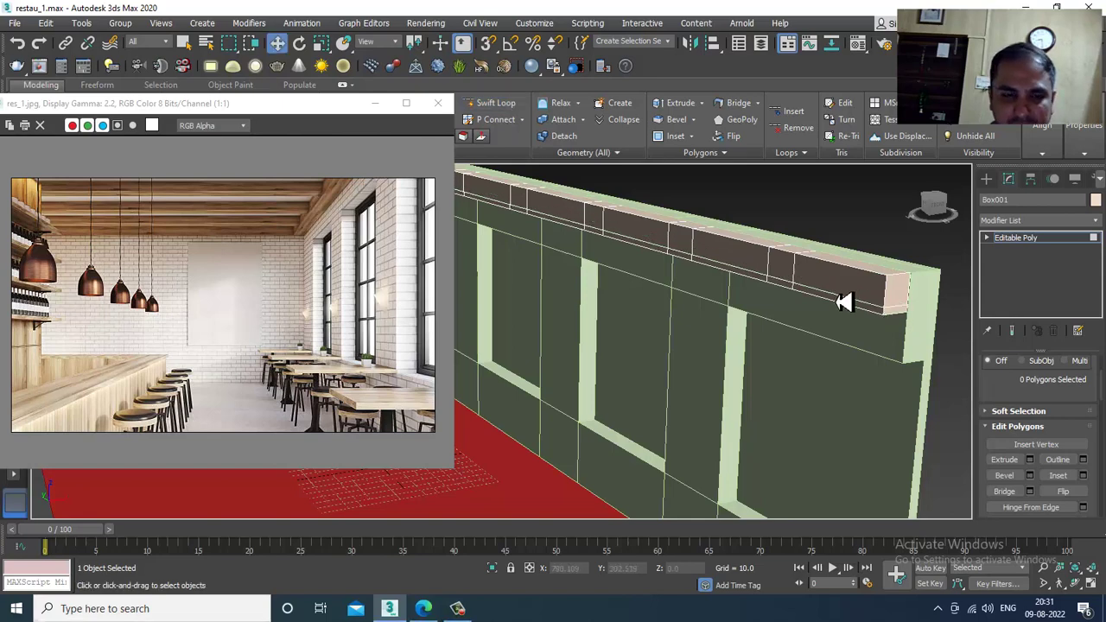
Select the five narrow upper polygons between the paired cross loops on the beam's inner face
click(786, 275)
alt+middle_drag(787, 275, 766, 286)
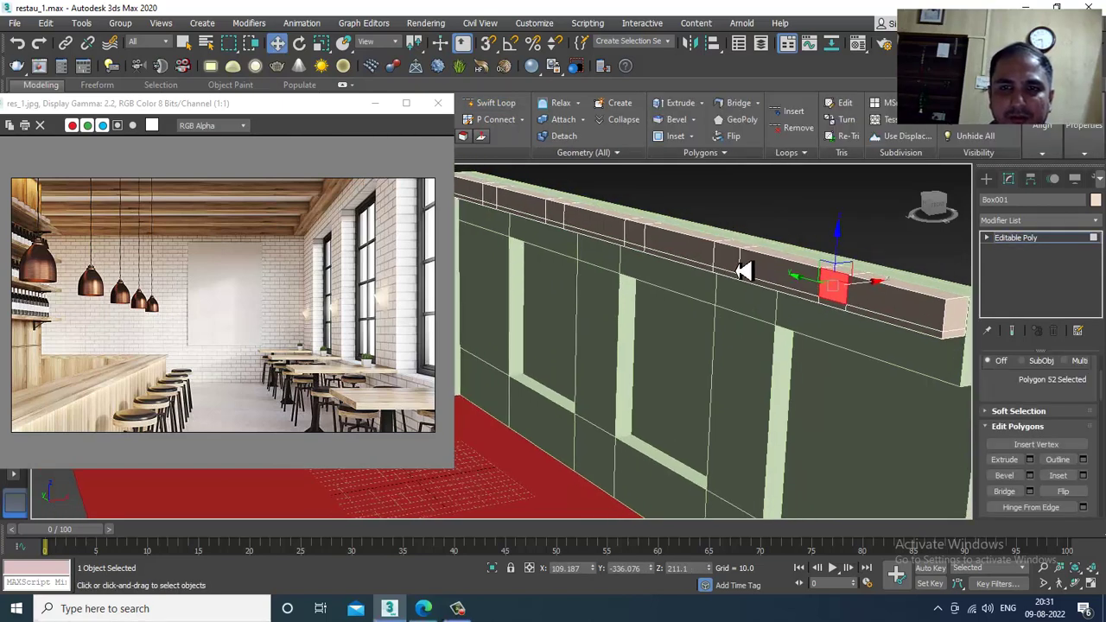
ctrl+click(725, 256)
ctrl+click(637, 233)
alt+middle_drag(639, 239, 686, 303)
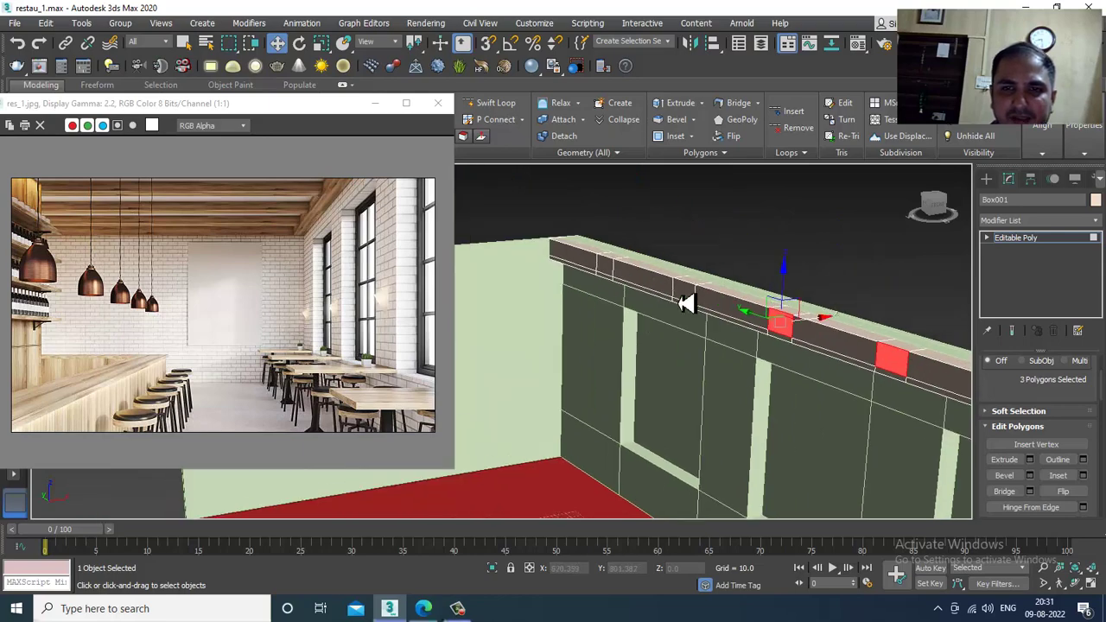
ctrl+click(683, 296)
ctrl+click(612, 270)
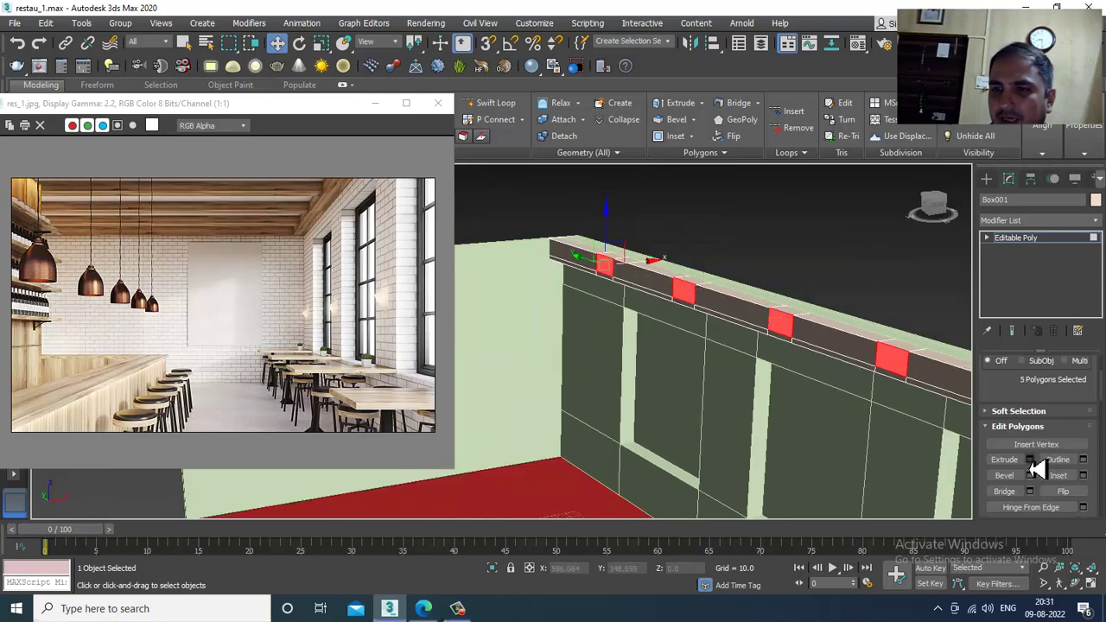
Extrude the five selected beam polygons across the room to the opposite side to form the ceiling cross-beams
click(1030, 462)
scroll(785, 390, down, 5)
middle_drag(703, 371, 744, 331)
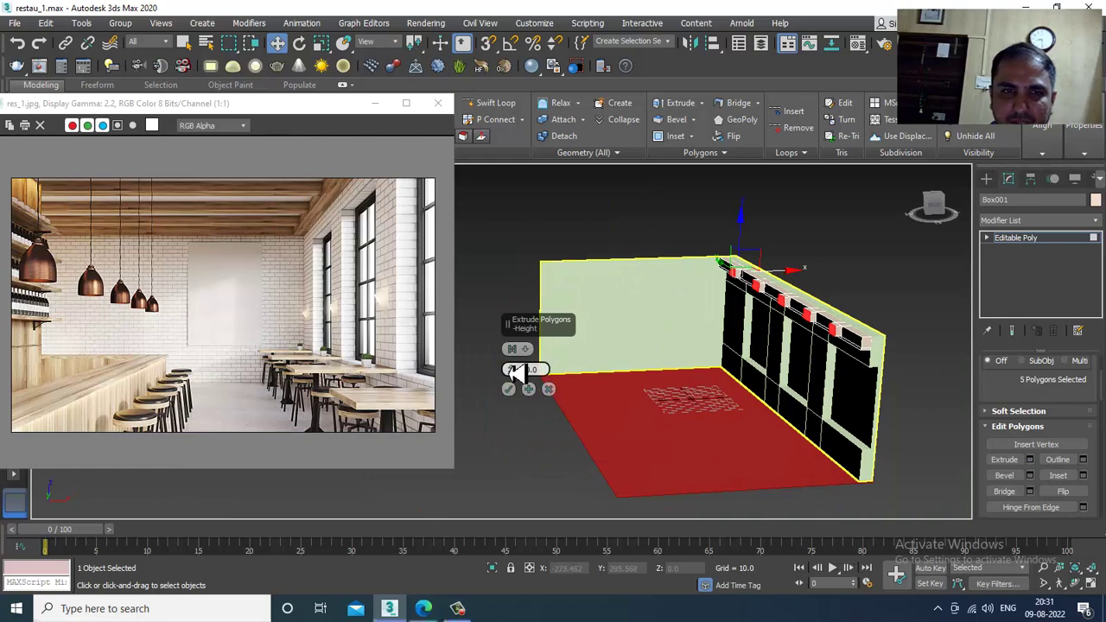
drag(514, 370, 115, 475)
click(510, 391)
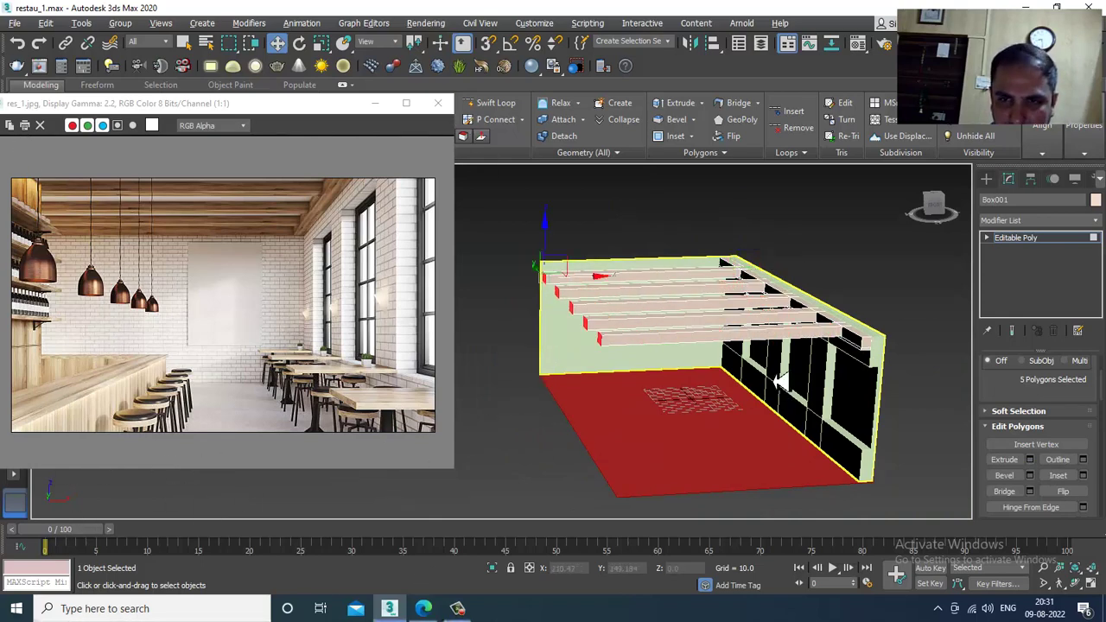
scroll(766, 363, up, 3)
alt+middle_drag(785, 382, 753, 327)
click(353, 373)
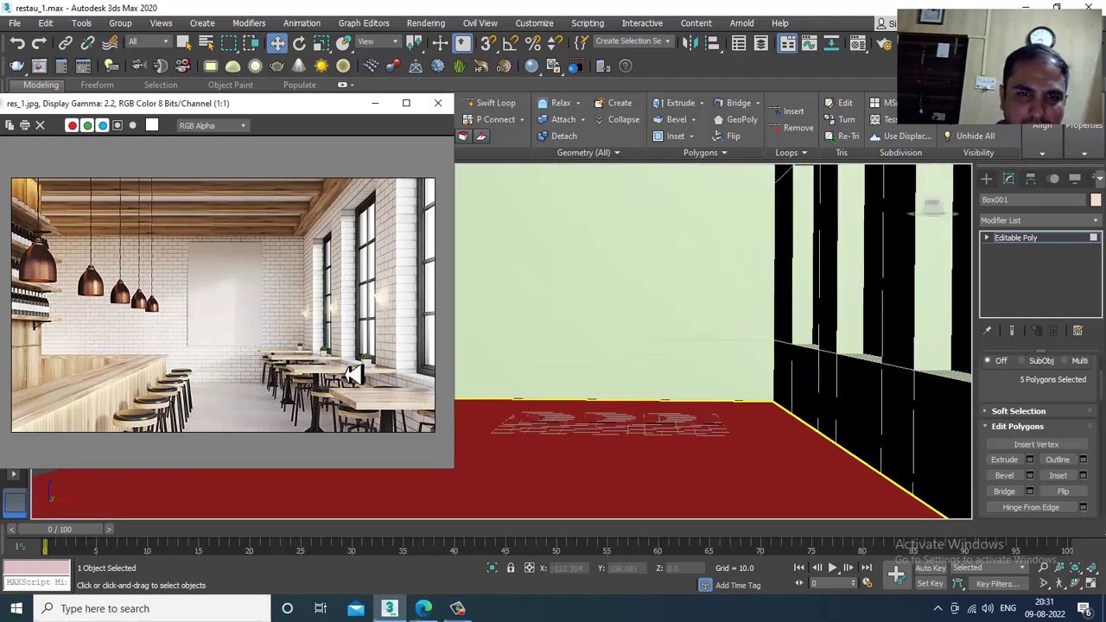
alt+middle_drag(773, 383, 685, 360)
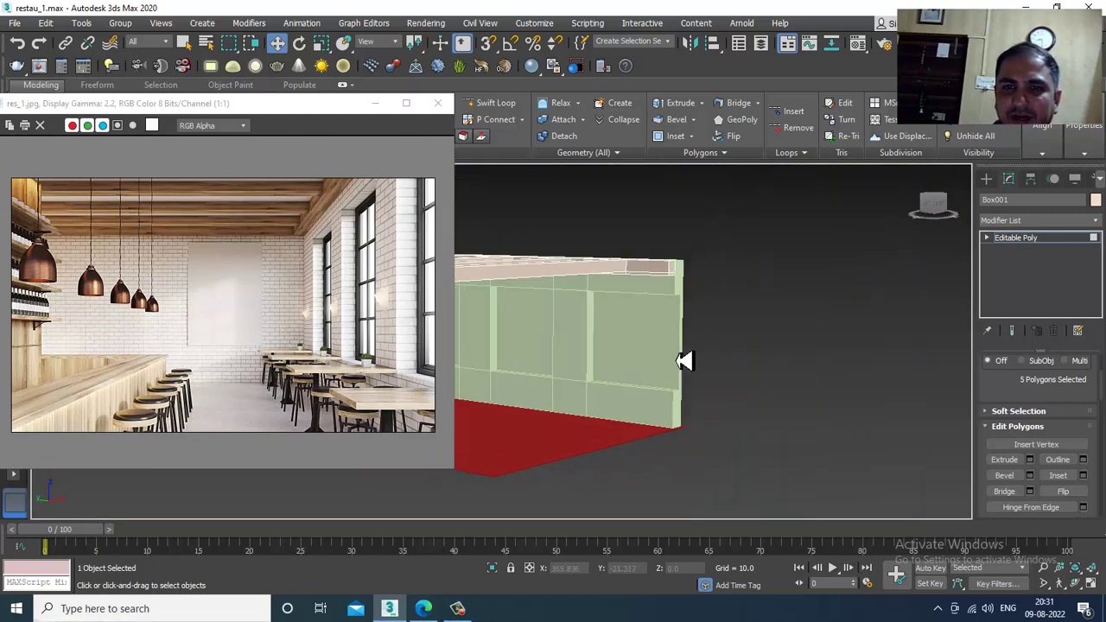
Leave the beam's polygon editing and select the inner and outer polygons of the wall's open-end window recess
click(1036, 242)
key(4)
alt+middle_drag(777, 342, 683, 371)
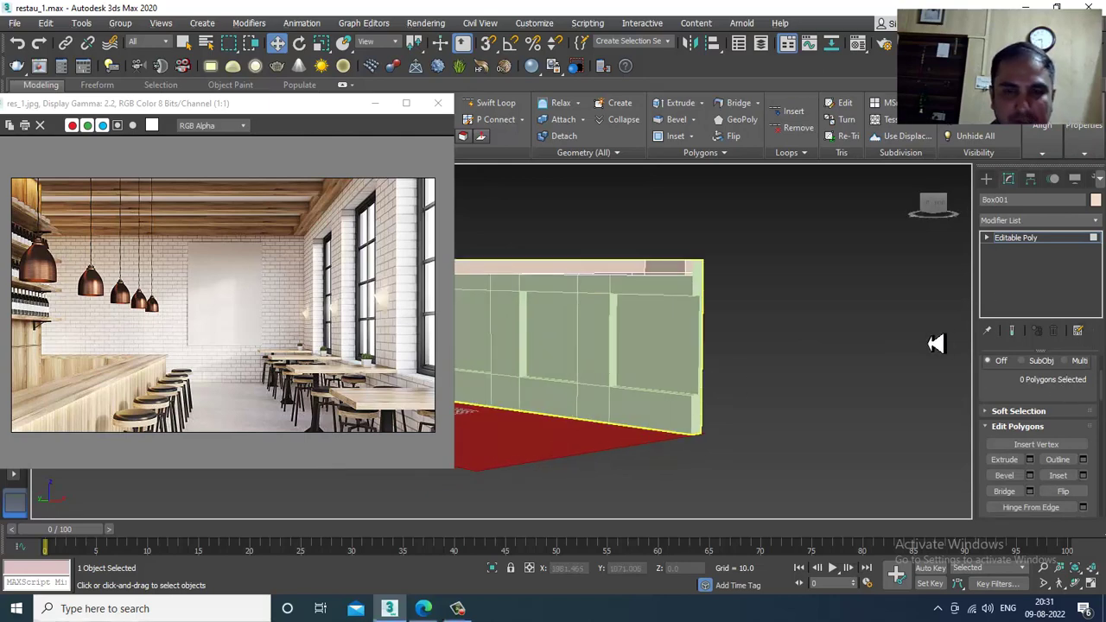
click(573, 353)
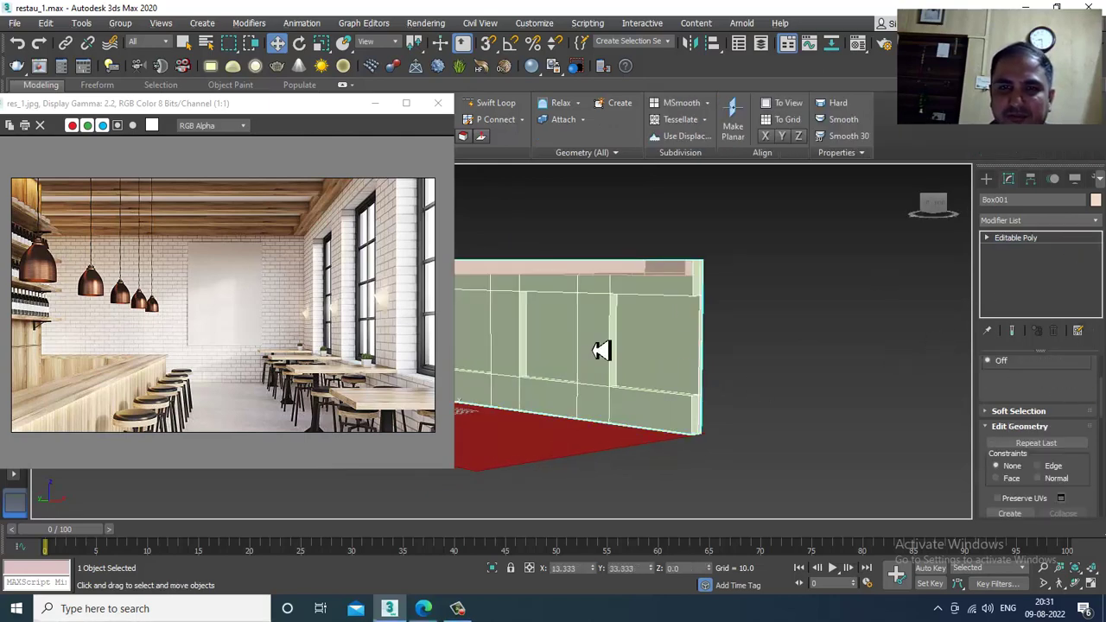
alt+middle_drag(797, 338, 761, 397)
scroll(753, 341, up, 3)
key(4)
click(744, 367)
ctrl+click(714, 398)
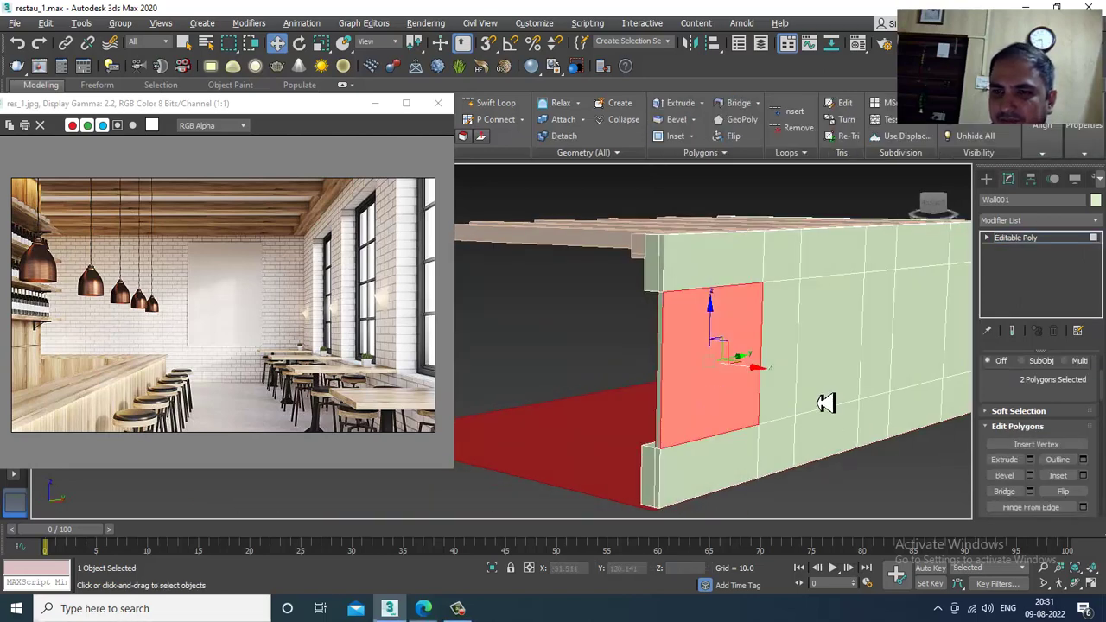
Inset the two selected window polygons by 1.488 and bridge them into a through opening
click(1083, 476)
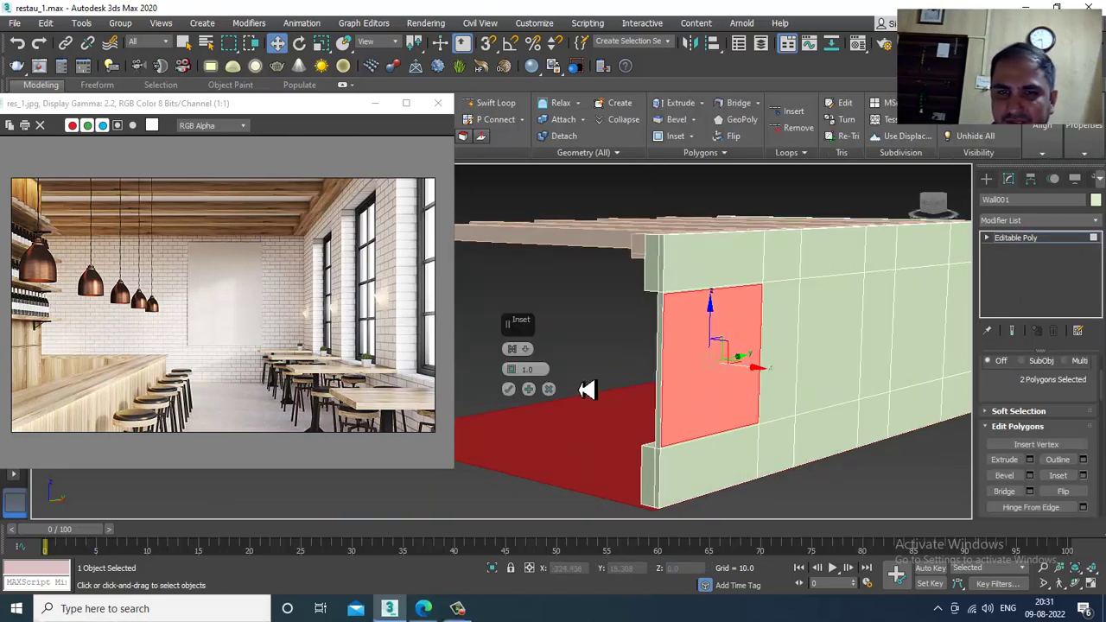
drag(511, 371, 515, 371)
click(509, 389)
key(Delete)
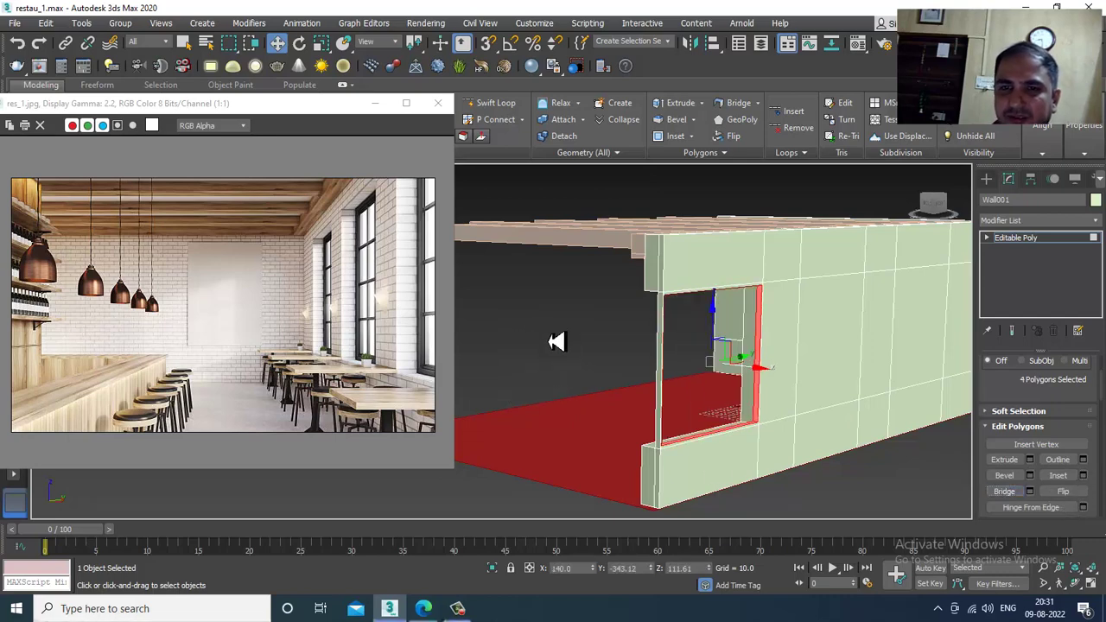
Select the middle window's inner and outer polygons, inset them by 1.488 and bridge them into an opening
alt+middle_drag(648, 389, 767, 397)
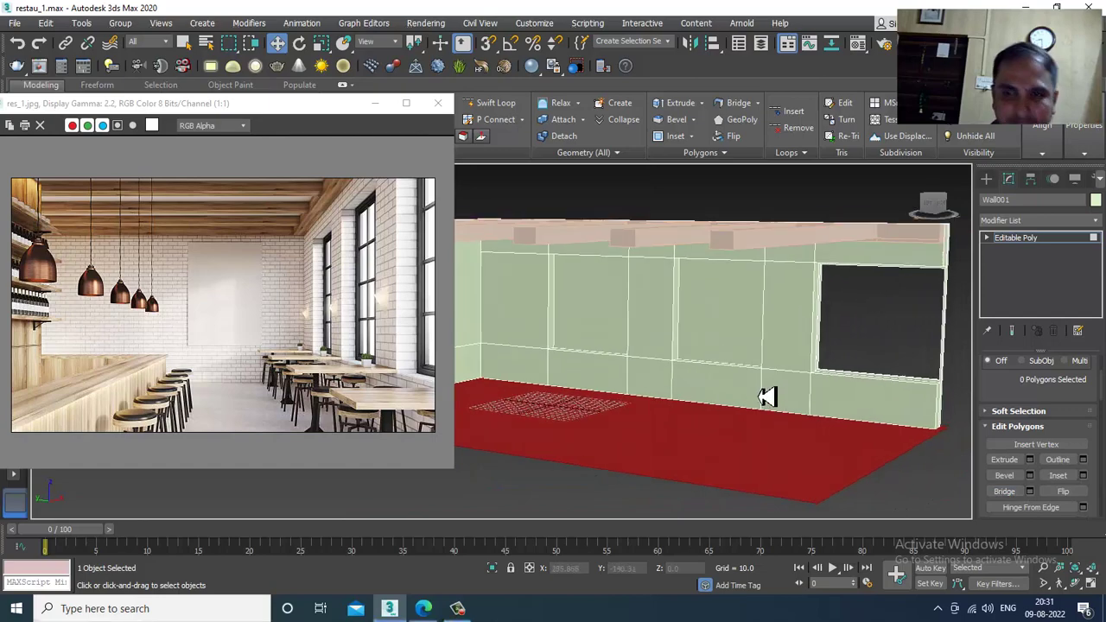
click(736, 322)
alt+middle_drag(731, 317, 672, 378)
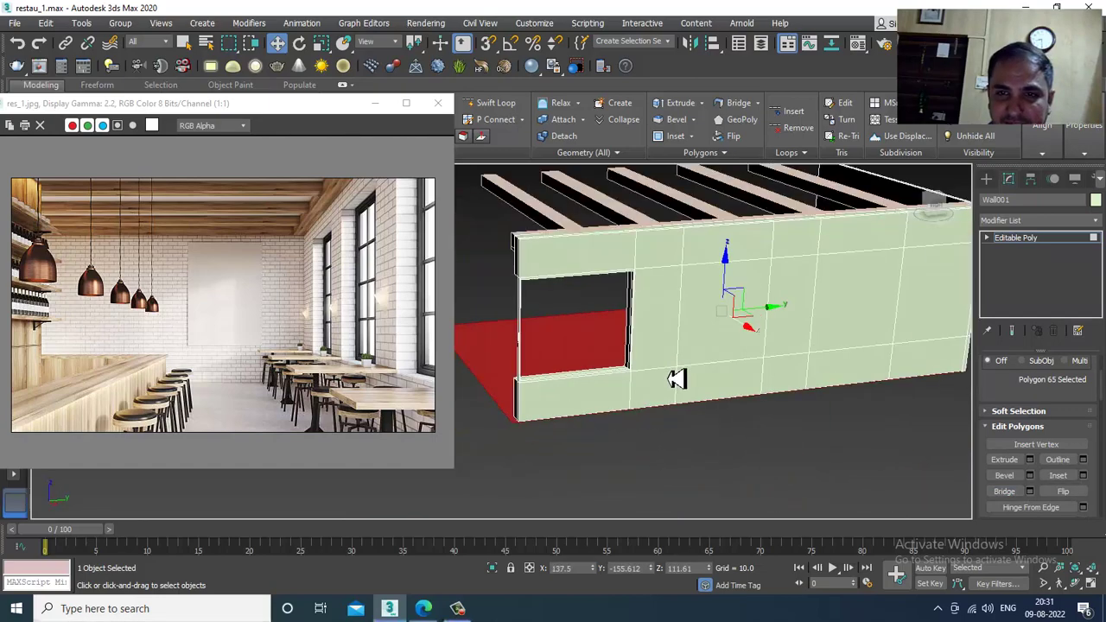
click(1084, 476)
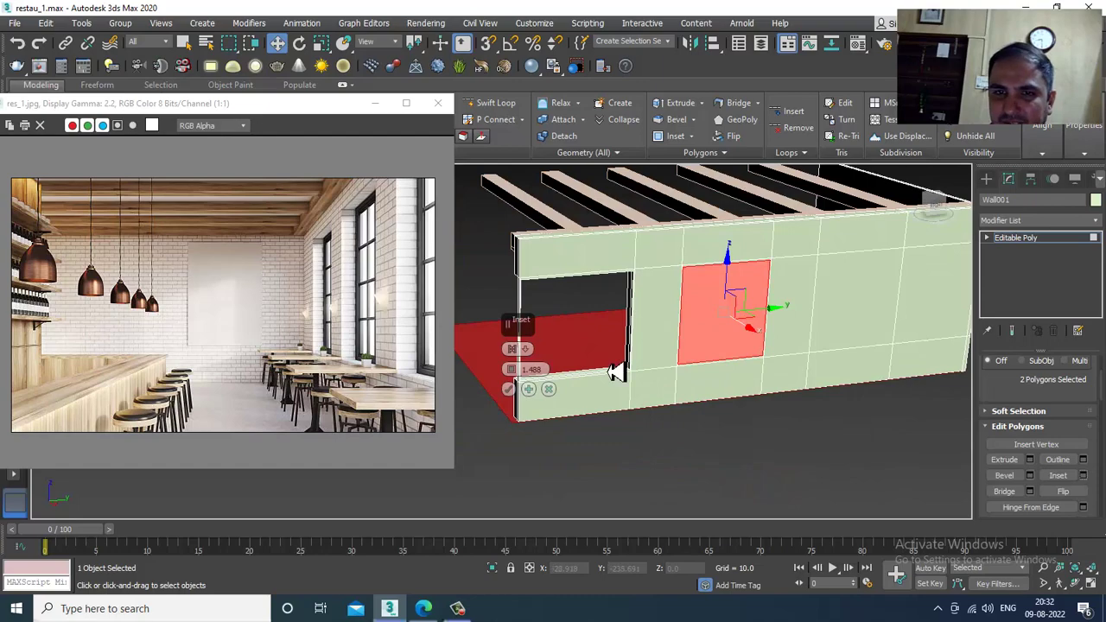
click(511, 388)
click(1007, 491)
Inset the inner and outer polygons of the window nearest the back wall by 1.488 and bridge them
alt+middle_drag(734, 320, 770, 341)
scroll(770, 337, up, 3)
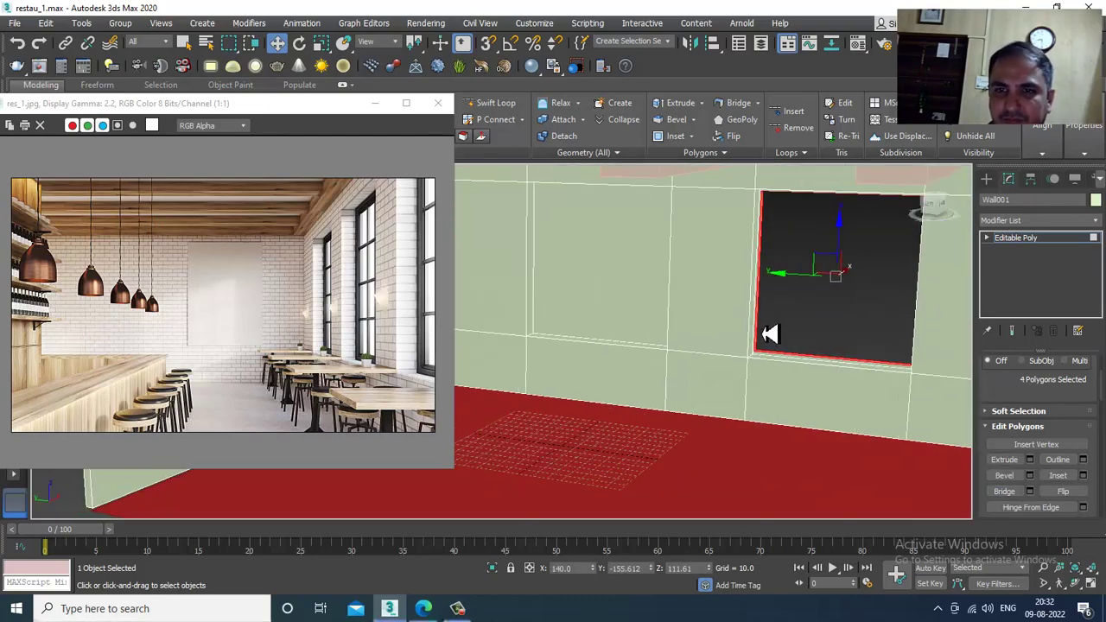
click(640, 304)
alt+middle_drag(839, 331, 644, 341)
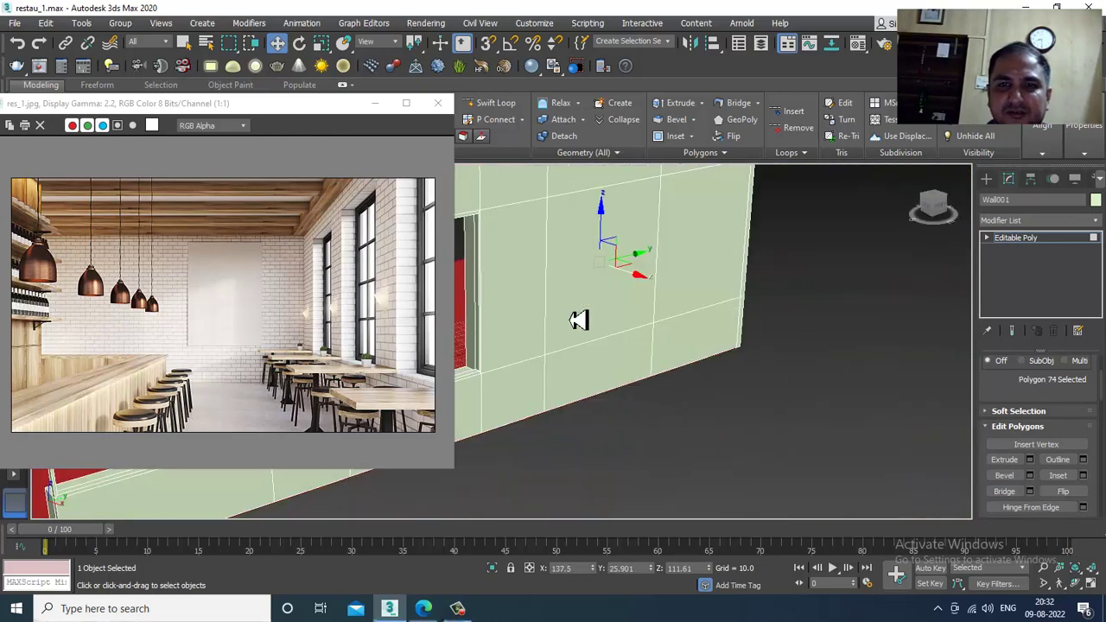
ctrl+click(578, 320)
click(1084, 476)
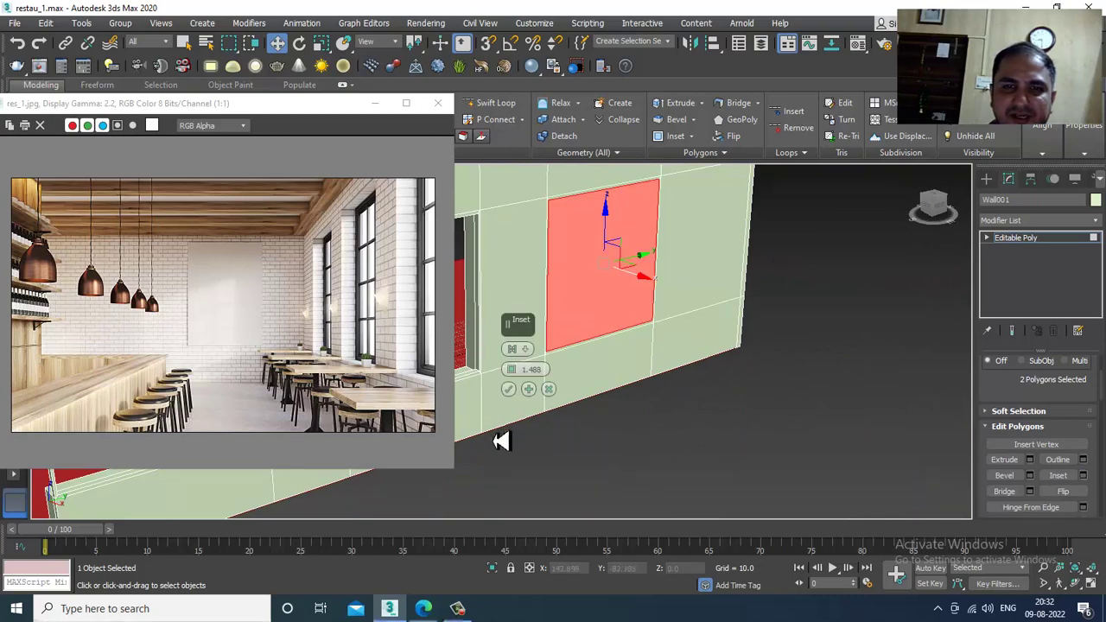
click(509, 389)
click(1005, 492)
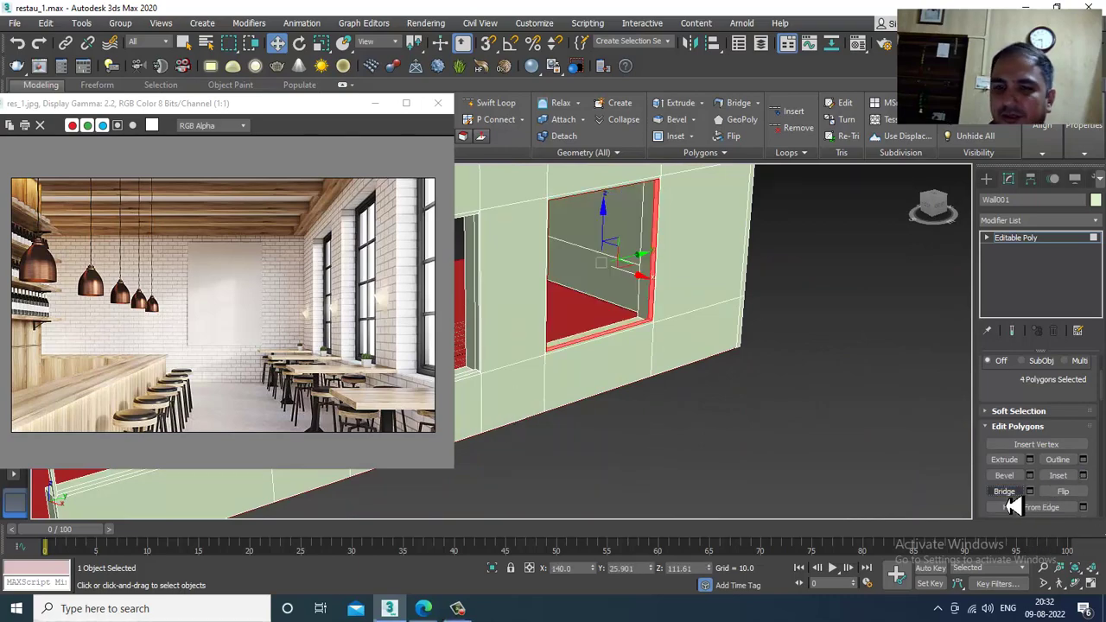
click(458, 608)
click(462, 610)
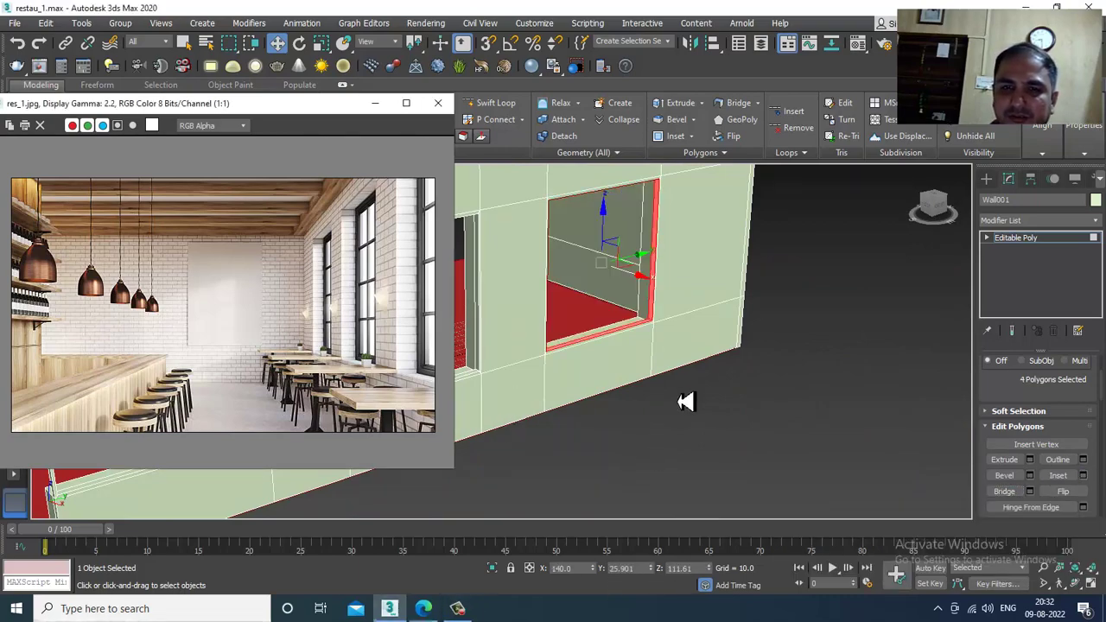
Draw a box over the open-end window opening in the Left view, about 120 long, 134 wide and 3 high
alt+middle_drag(686, 400, 737, 372)
scroll(794, 372, down, 2)
key(alt+w)
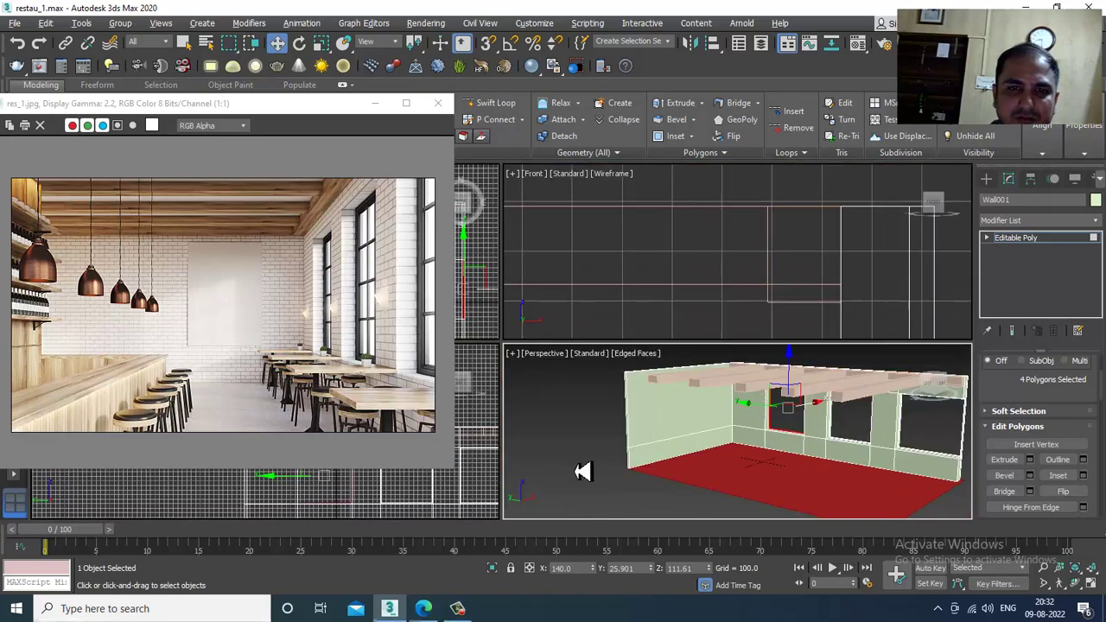
key(alt+w)
scroll(573, 272, up, 8)
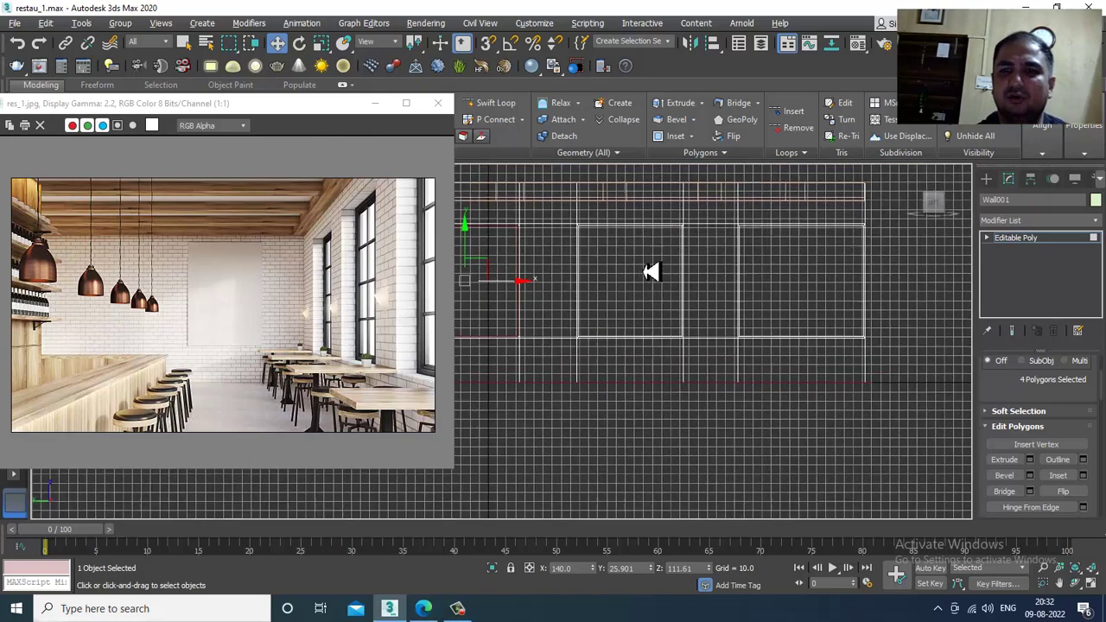
scroll(631, 325, up, 2)
click(988, 179)
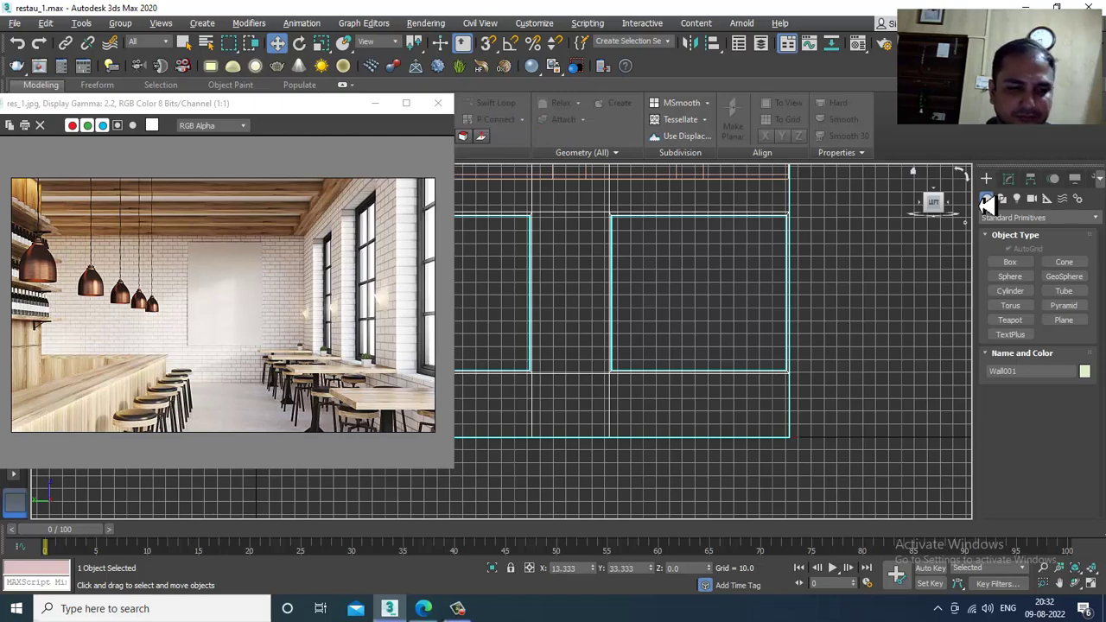
click(1010, 263)
scroll(654, 279, up, 4)
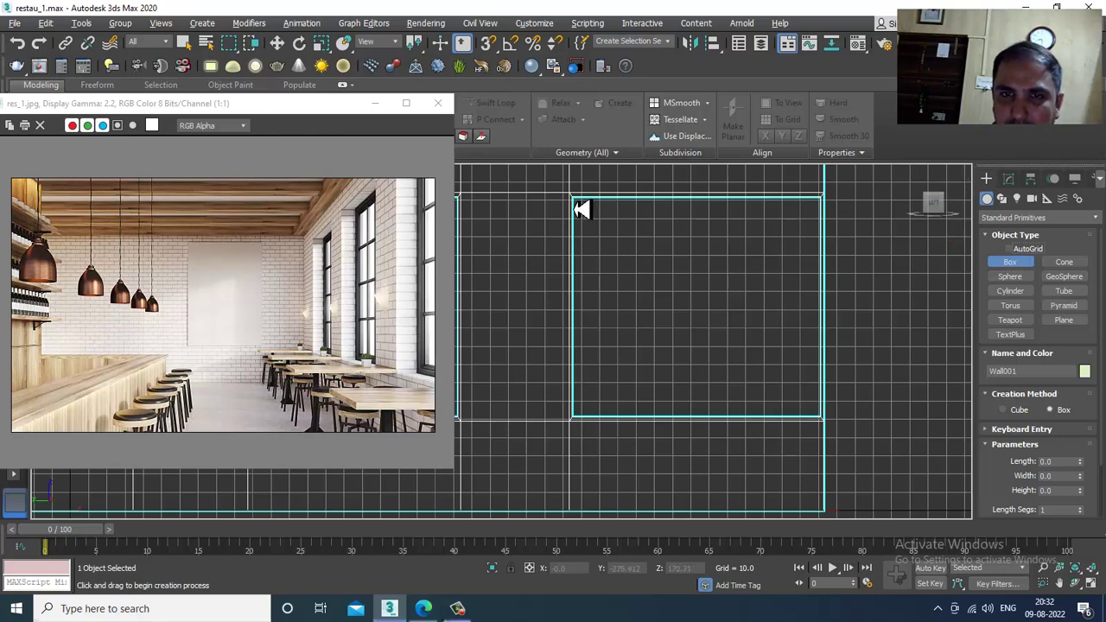
drag(582, 208, 826, 427)
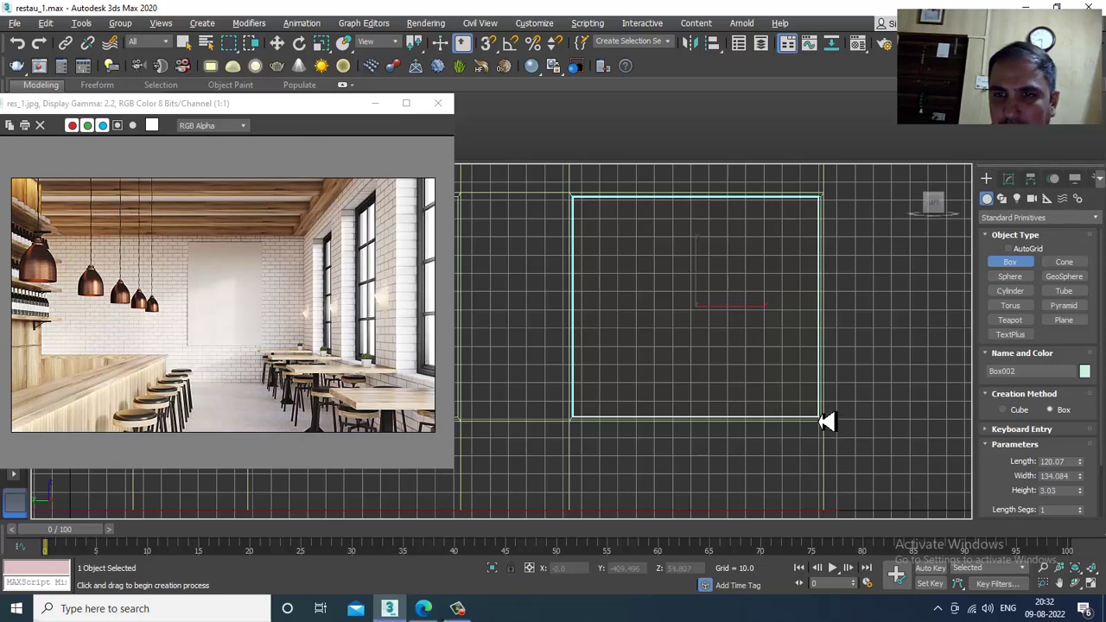
Move the new box along X into the wall's window opening, to X about 140.8
key(w)
key(alt+w)
right_click(859, 454)
key(alt+w)
alt+middle_drag(847, 423, 634, 363)
key(r)
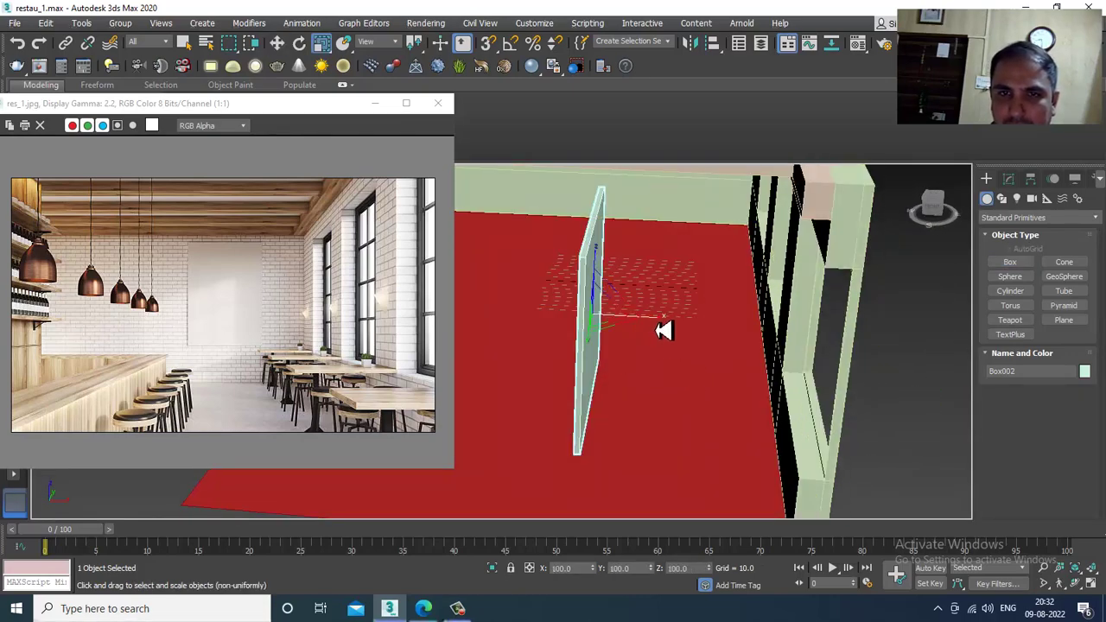
drag(664, 331, 876, 365)
key(w)
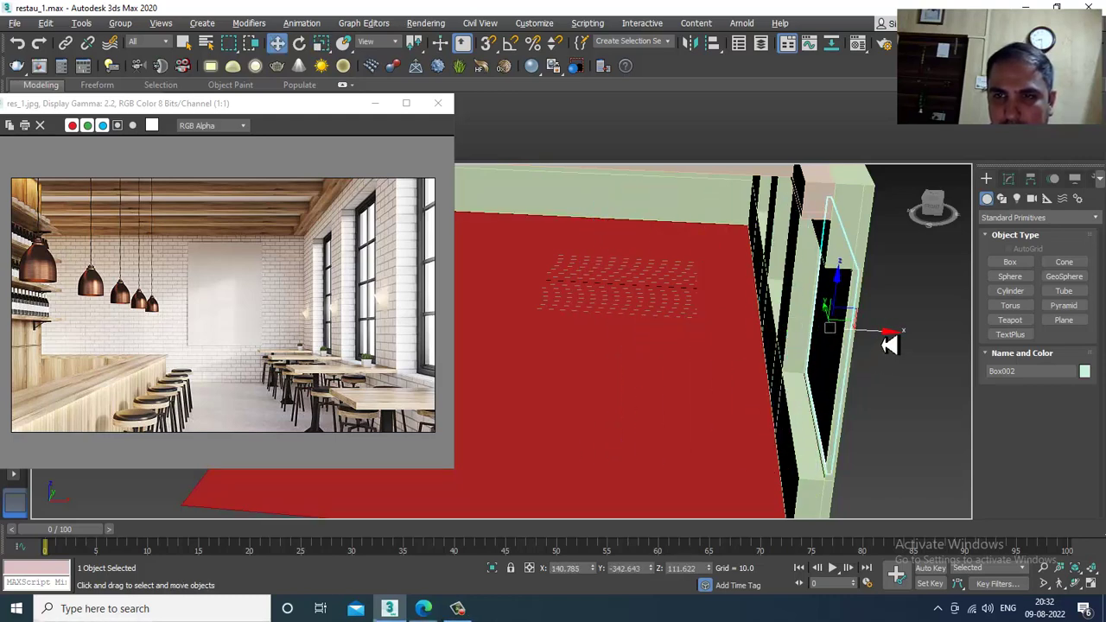
key(z)
Convert the window box to an Editable Poly in the Left view
key(alt+w)
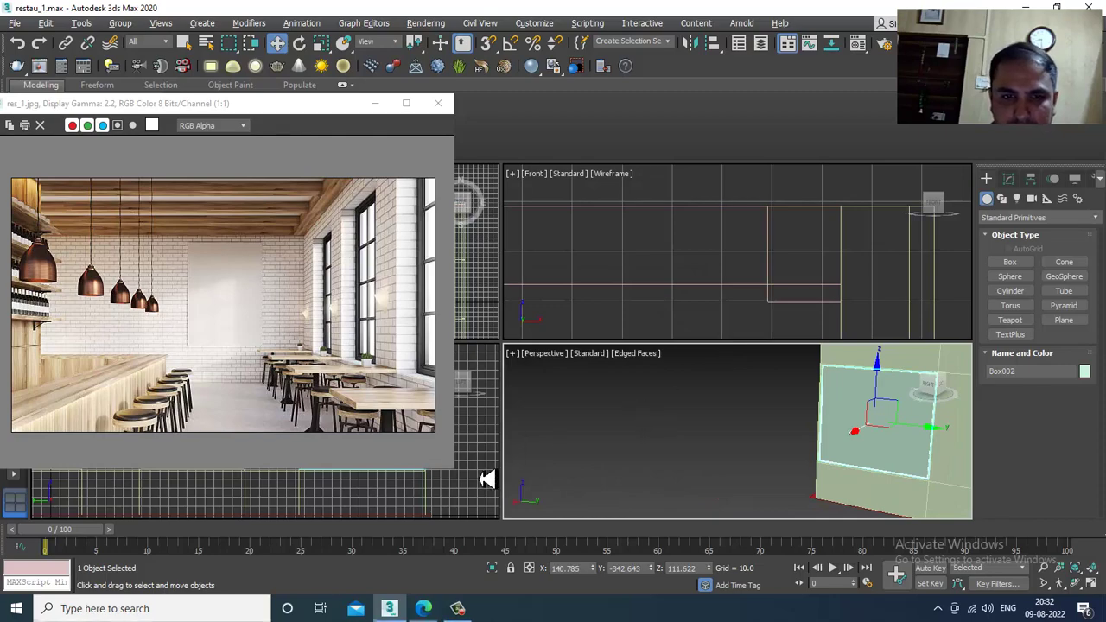
right_click(471, 491)
key(alt+w)
key(z)
middle_drag(614, 313, 714, 331)
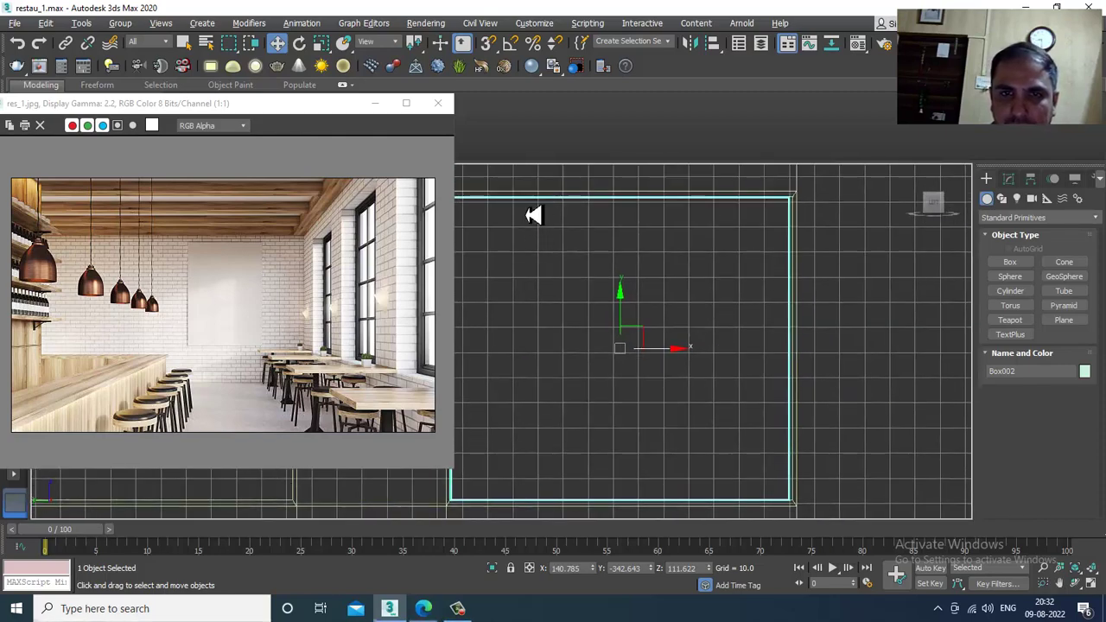
right_click(534, 215)
click(729, 361)
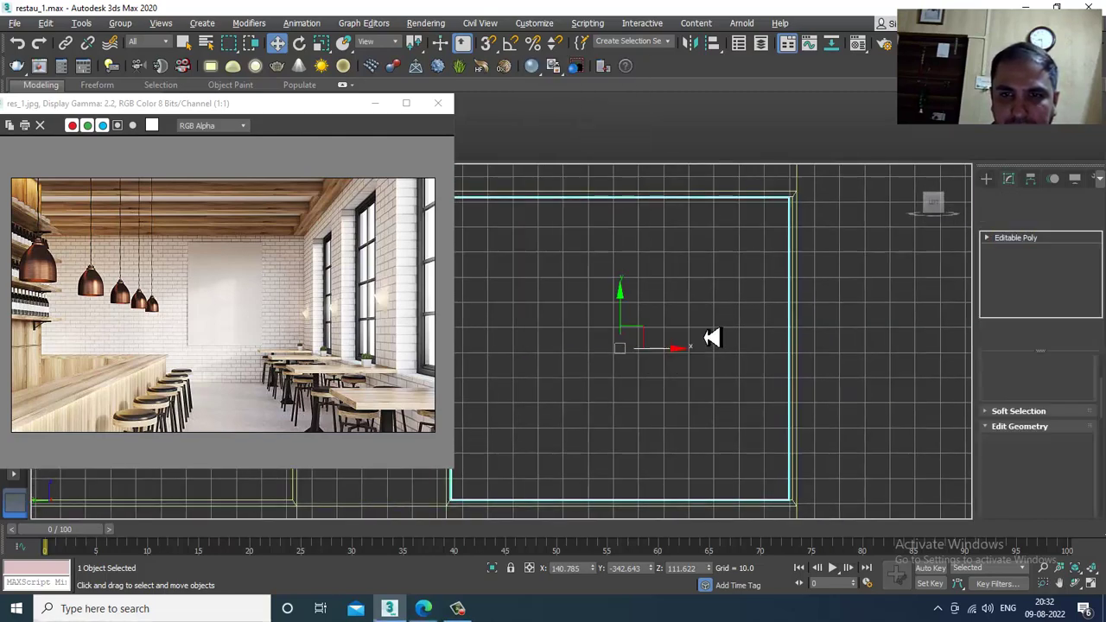
Move the window box's left-side vertices horizontally to meet the window frame's inner edge in the Left view
scroll(715, 335, down, 3)
key(1)
drag(551, 230, 647, 450)
scroll(632, 325, up, 6)
middle_drag(607, 323, 653, 448)
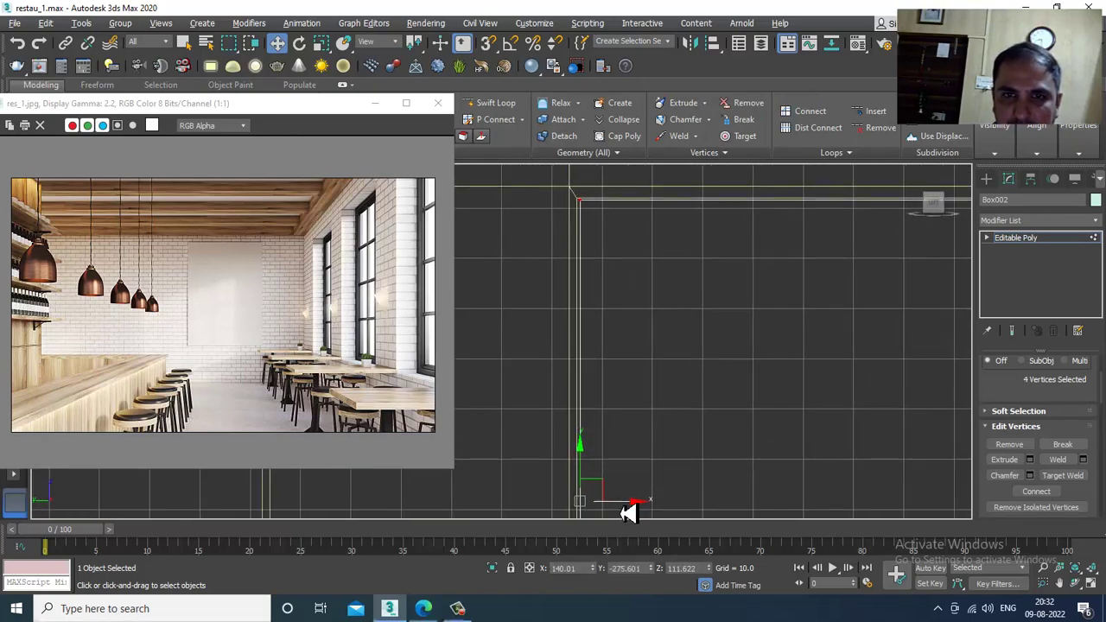
scroll(631, 414, down, 3)
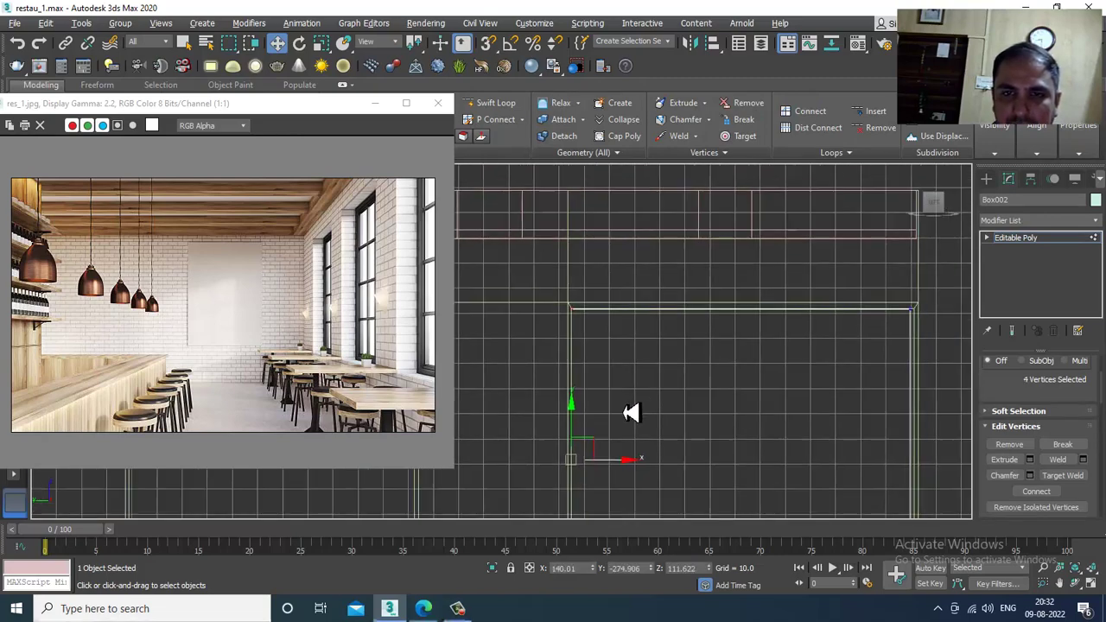
Move the window box's top vertices vertically to meet the frame's inner top edge
middle_drag(632, 414, 617, 421)
drag(539, 285, 1030, 377)
scroll(684, 319, up, 3)
middle_drag(663, 294, 665, 357)
scroll(794, 337, up, 5)
drag(657, 356, 657, 351)
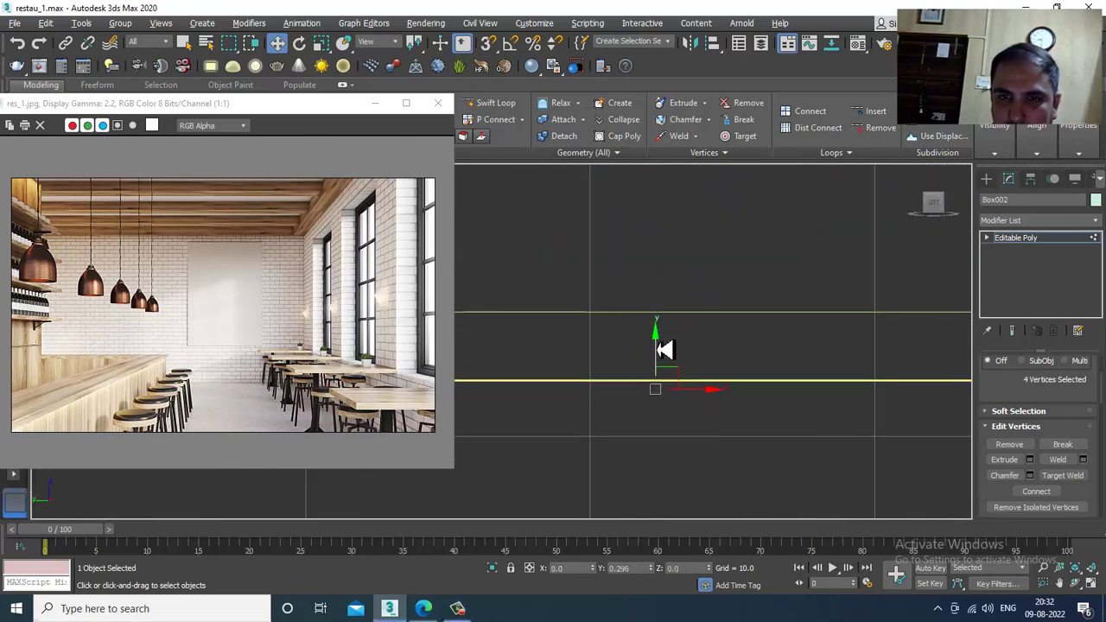
Move the window box's right-side vertices horizontally to meet the frame's inner edge at the wall's open end
scroll(657, 352, down, 4)
middle_drag(795, 435, 588, 291)
scroll(587, 292, down, 4)
middle_drag(783, 383, 687, 304)
scroll(696, 304, down, 2)
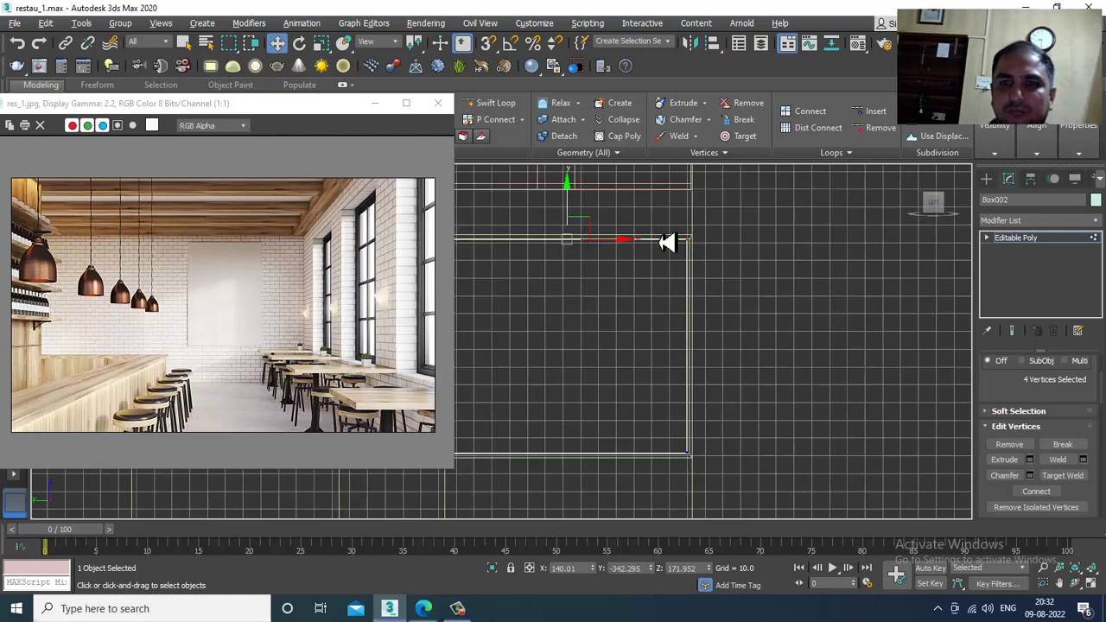
drag(754, 513, 755, 513)
scroll(696, 373, up, 7)
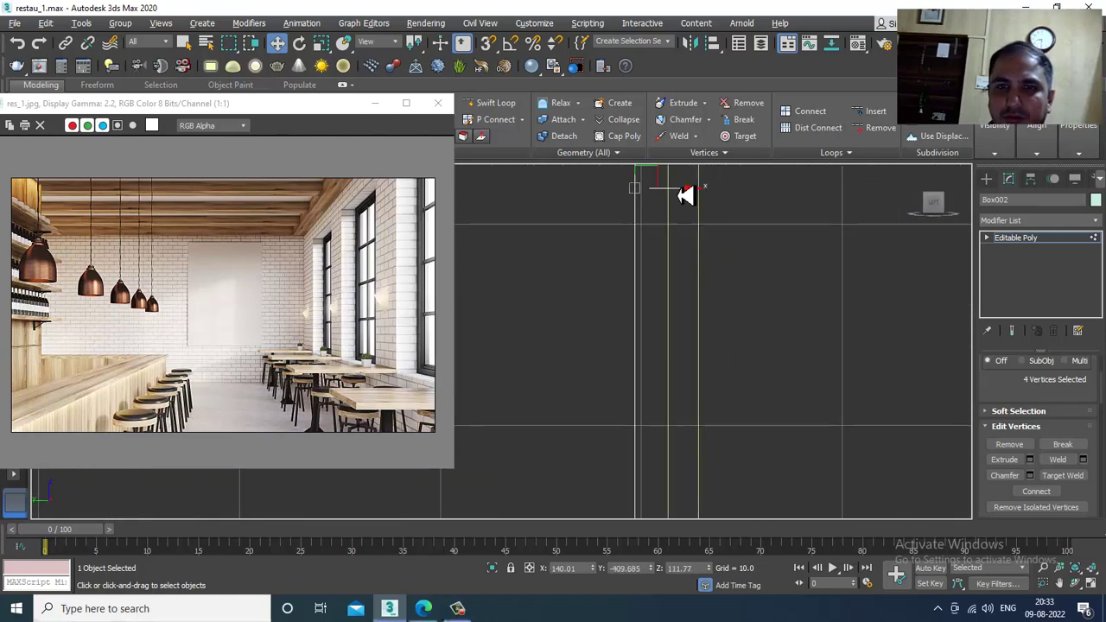
scroll(736, 297, down, 5)
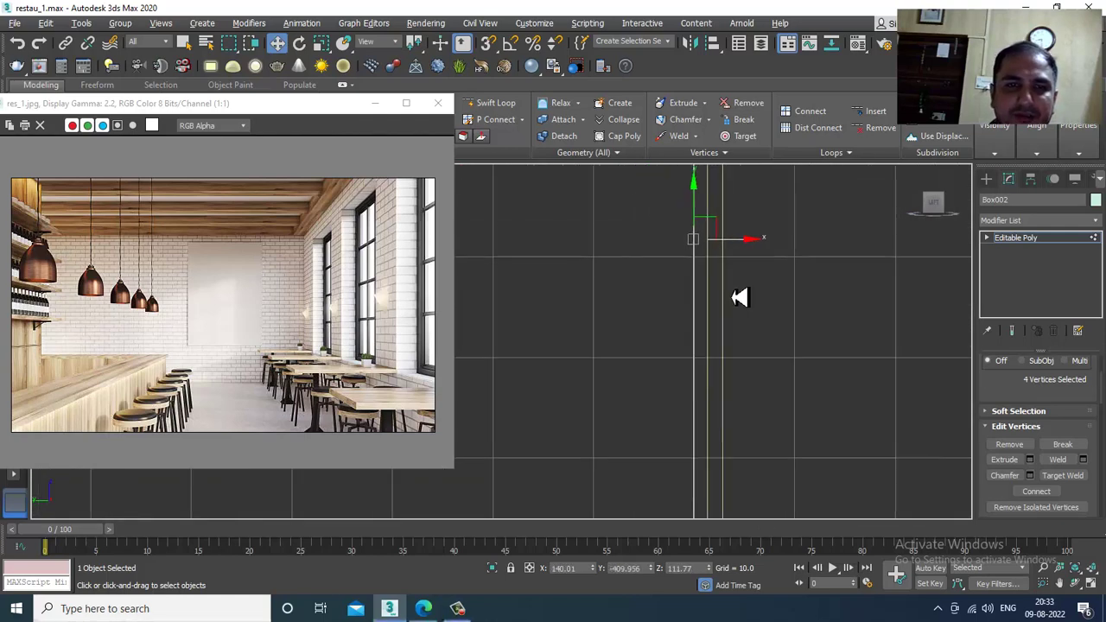
middle_drag(717, 302, 822, 327)
scroll(822, 326, down, 2)
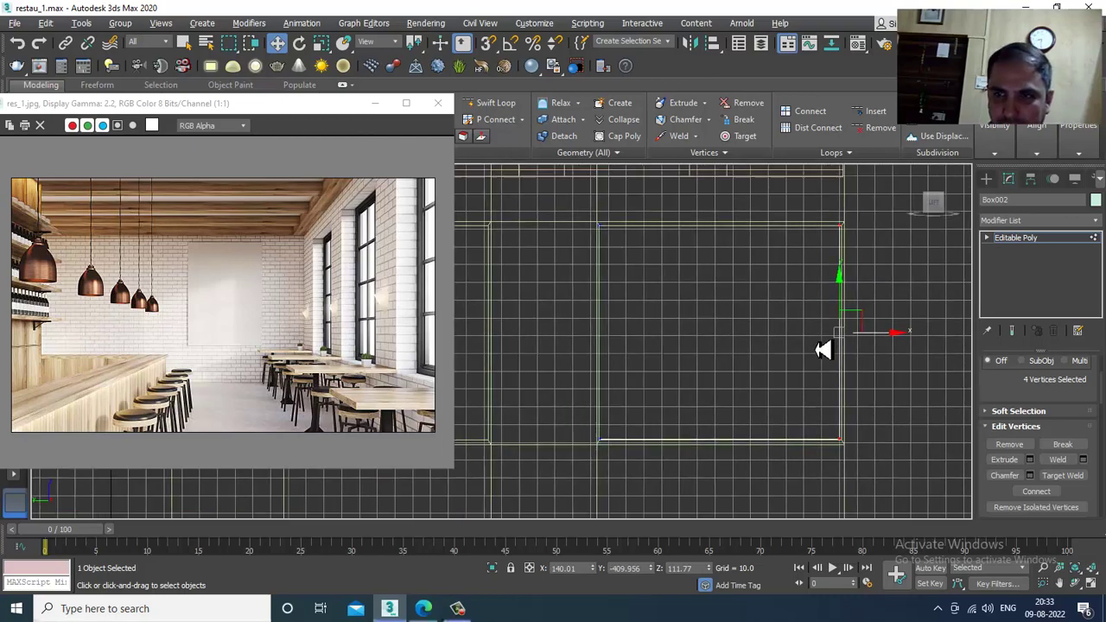
Connect the window box's top and bottom edges with 4 vertical segments in the Left view, with the grid hidden
alt+middle_drag(828, 464, 788, 334)
middle_drag(488, 510, 477, 512)
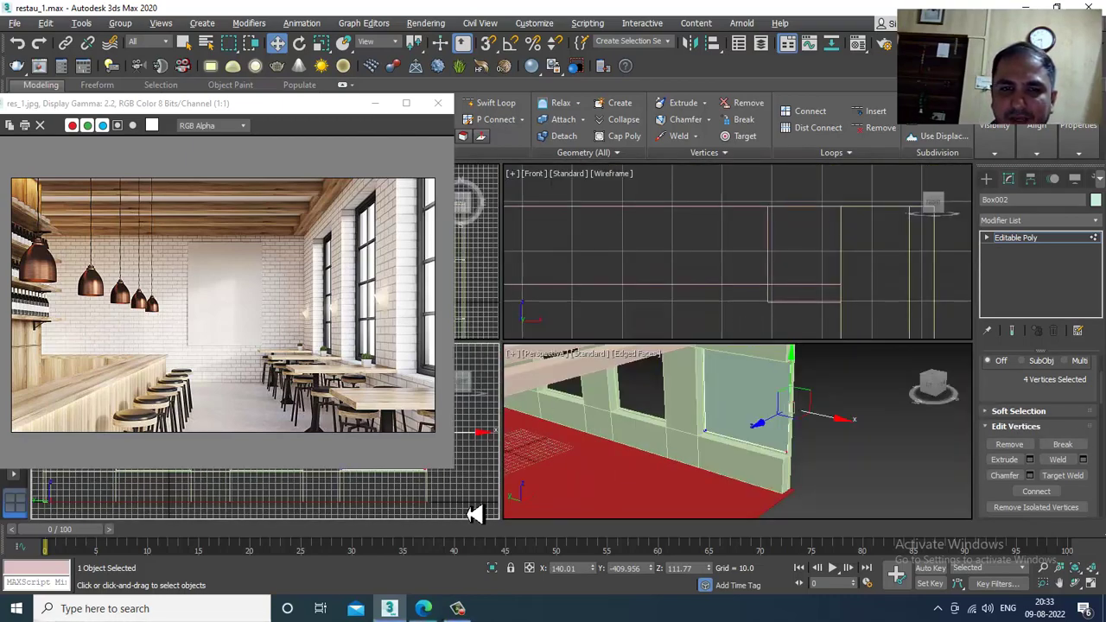
key(alt+w)
middle_drag(645, 395, 709, 375)
key(f)
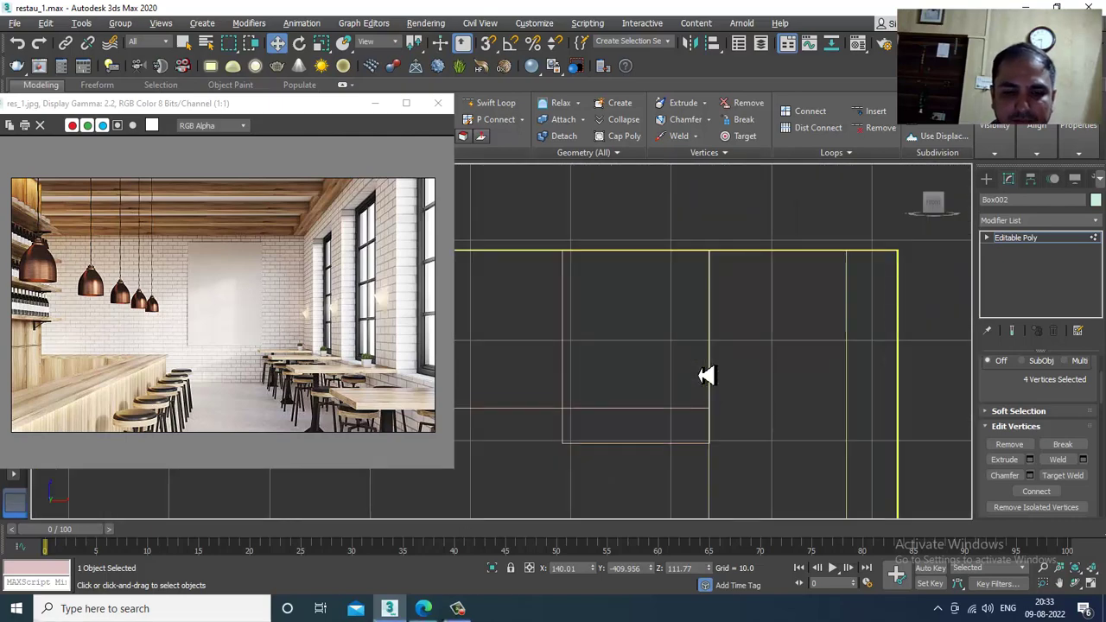
key(l)
key(g)
middle_drag(797, 355, 717, 370)
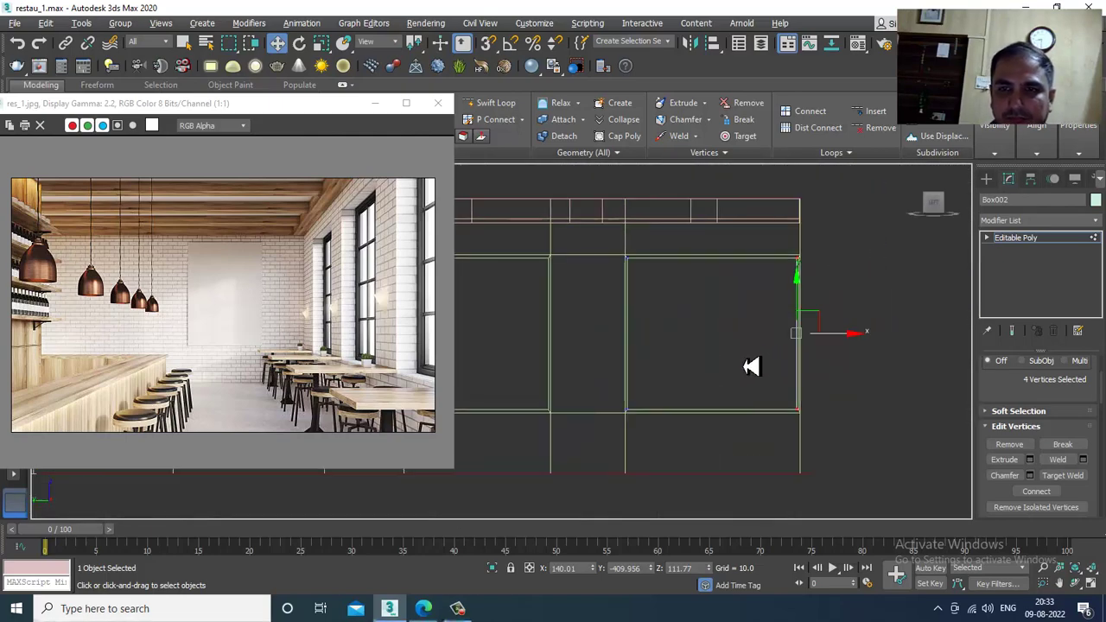
key(2)
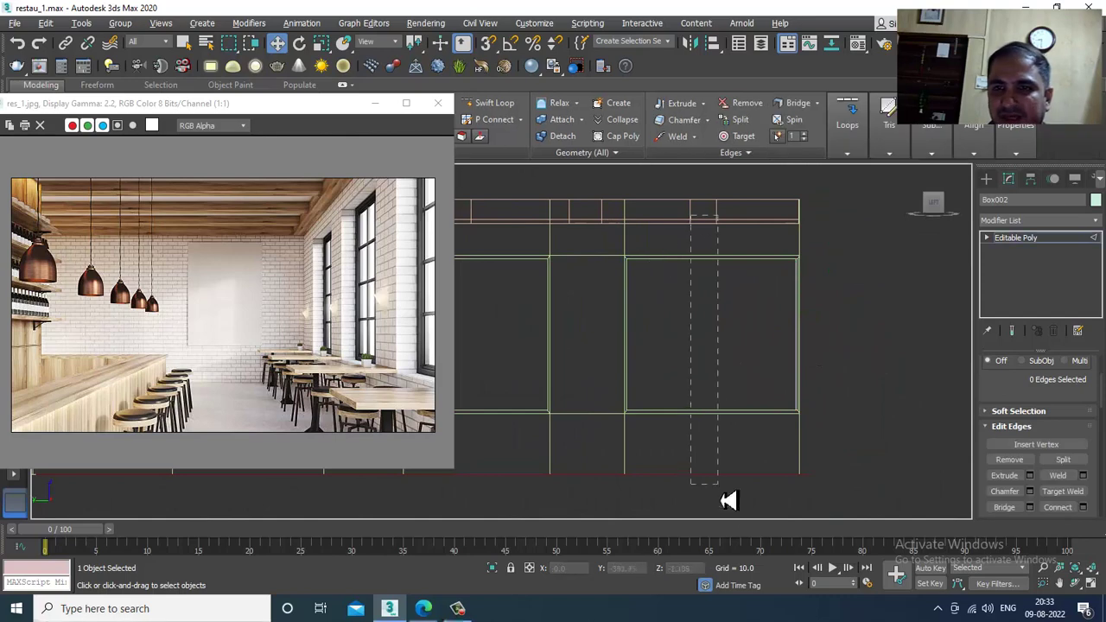
click(1083, 509)
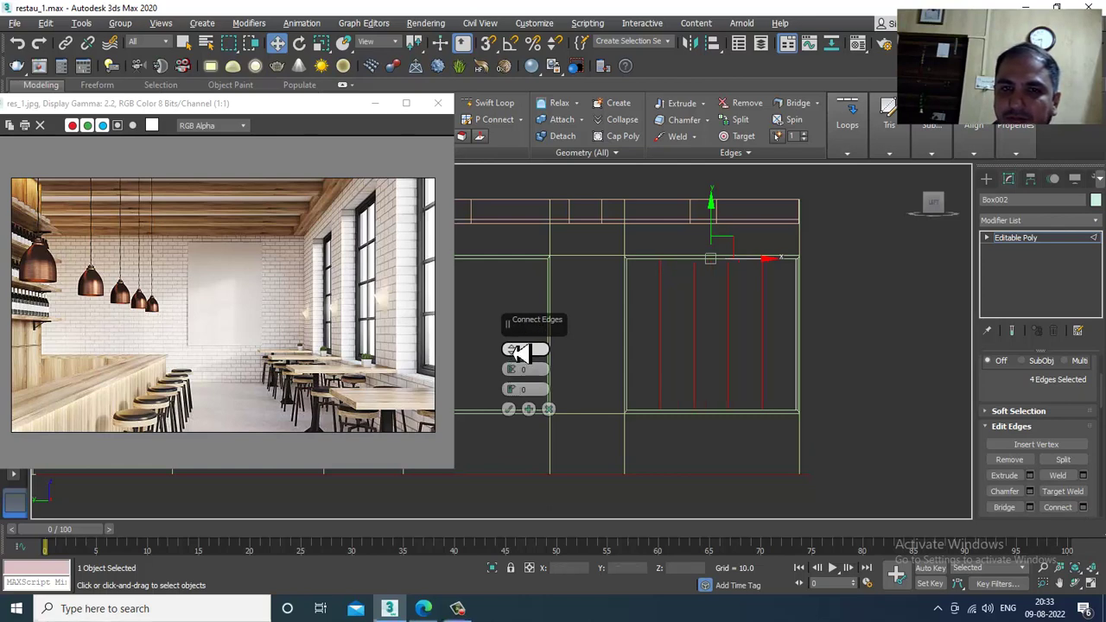
click(509, 409)
Scale the first two vertical edge lines together along X into a thin mullion and shift it towards the frame's left side
key(1)
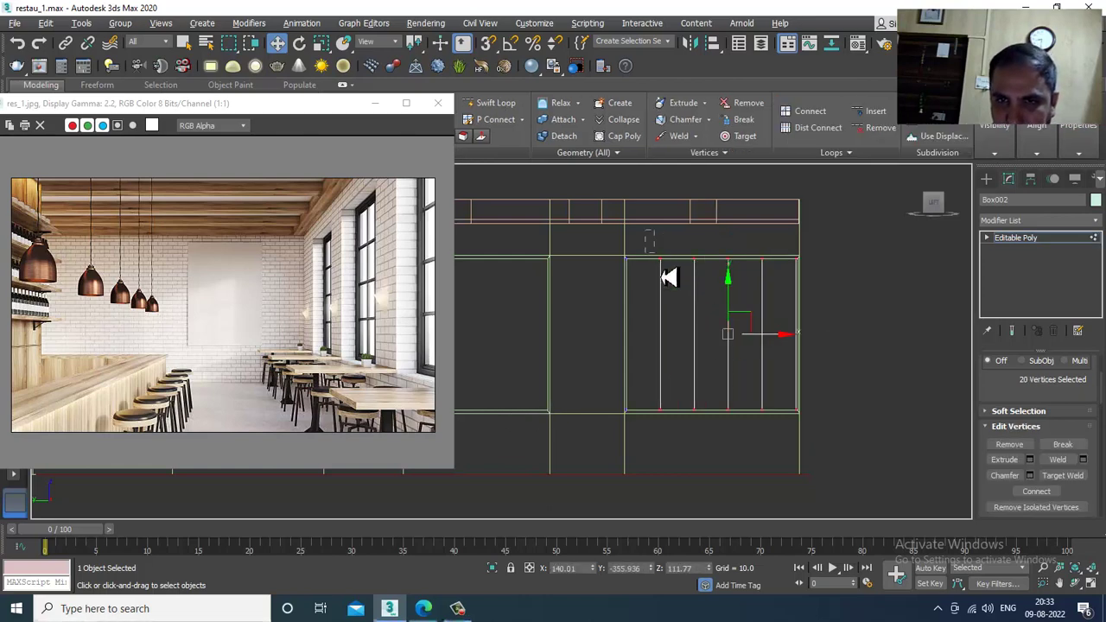
drag(750, 343, 506, 349)
drag(741, 341, 707, 340)
scroll(724, 346, up, 2)
Scale the other two vertical edge lines together along X into a second mullion and move it to the window's middle
key(w)
drag(701, 192, 733, 272)
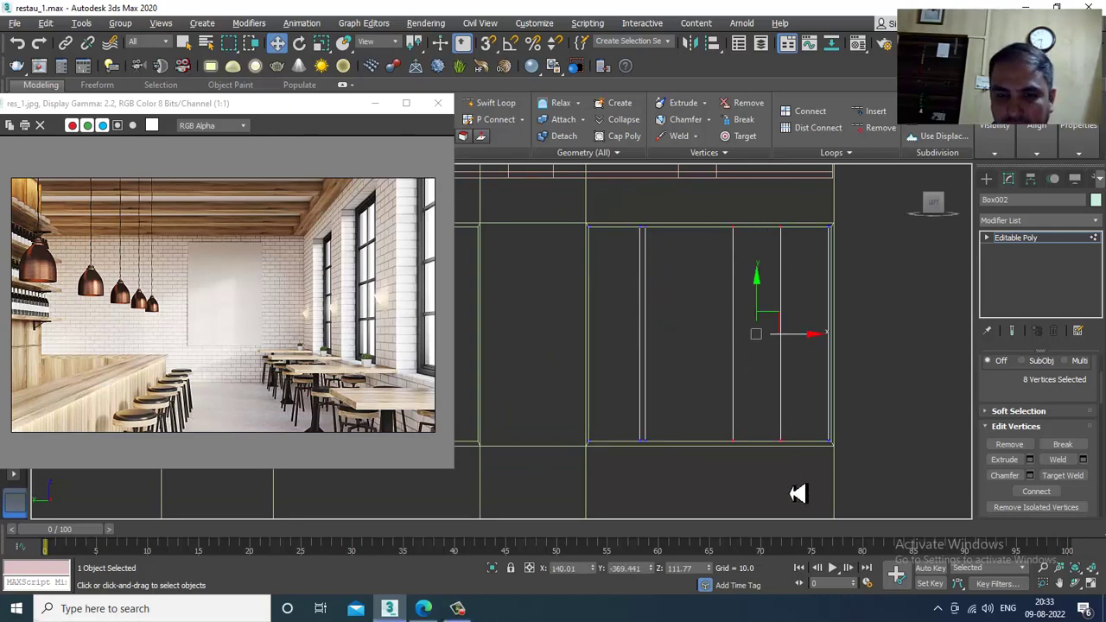
key(r)
drag(830, 346, 380, 370)
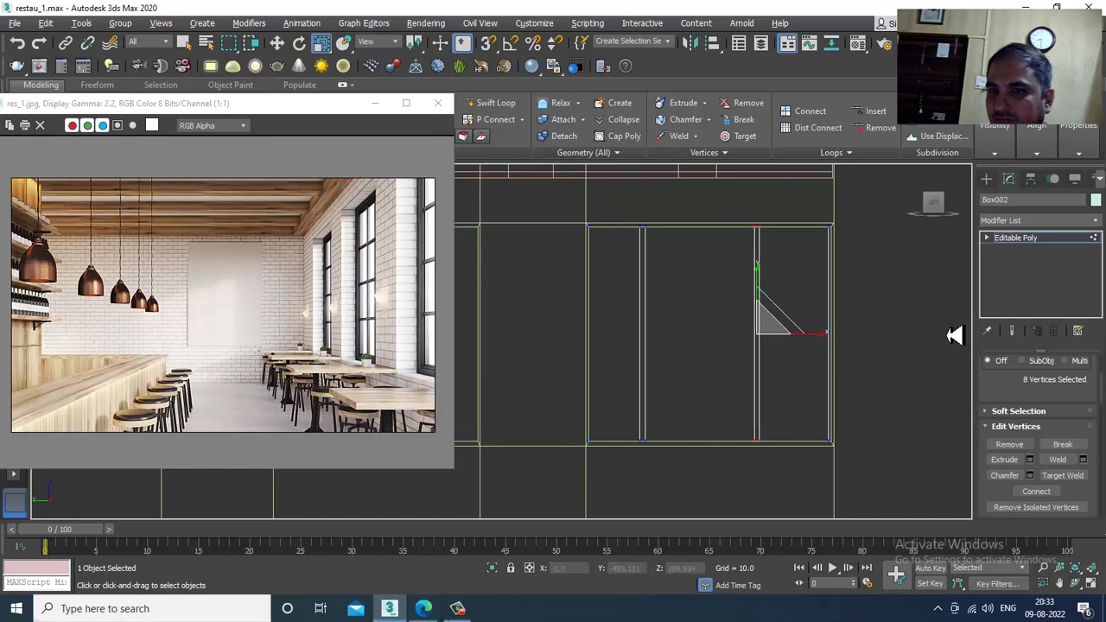
key(w)
drag(810, 340, 760, 342)
Connect the top and bottom edges between the middle mullion and the right side with 2 vertical segments
key(2)
drag(757, 217, 781, 513)
click(1085, 509)
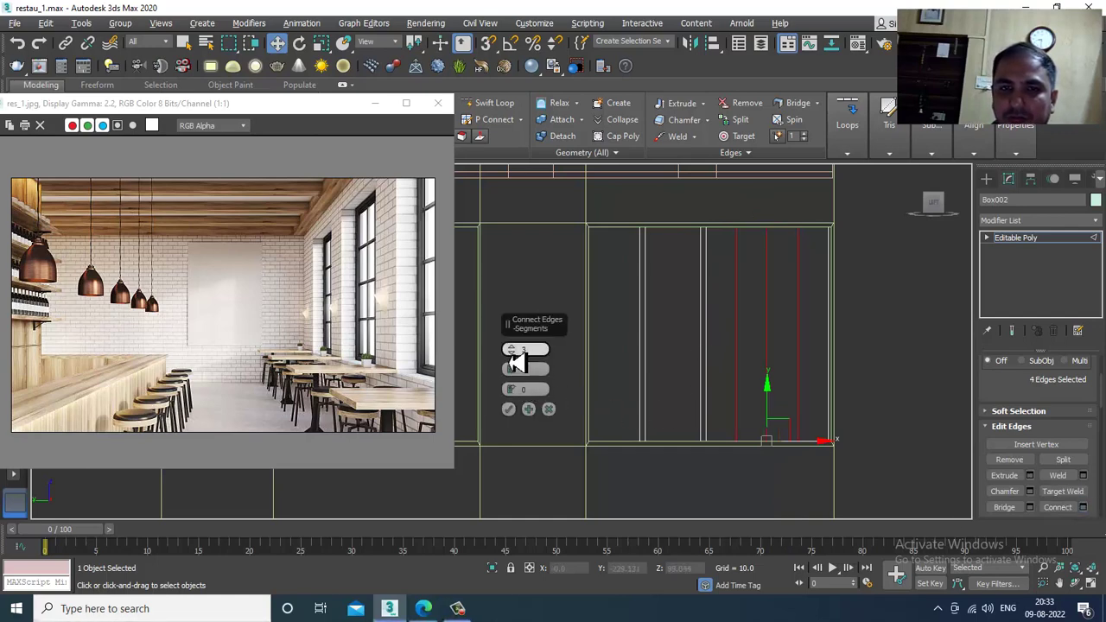
click(509, 410)
Scale the two newly added vertical edge lines together along X to form a third mullion
key(1)
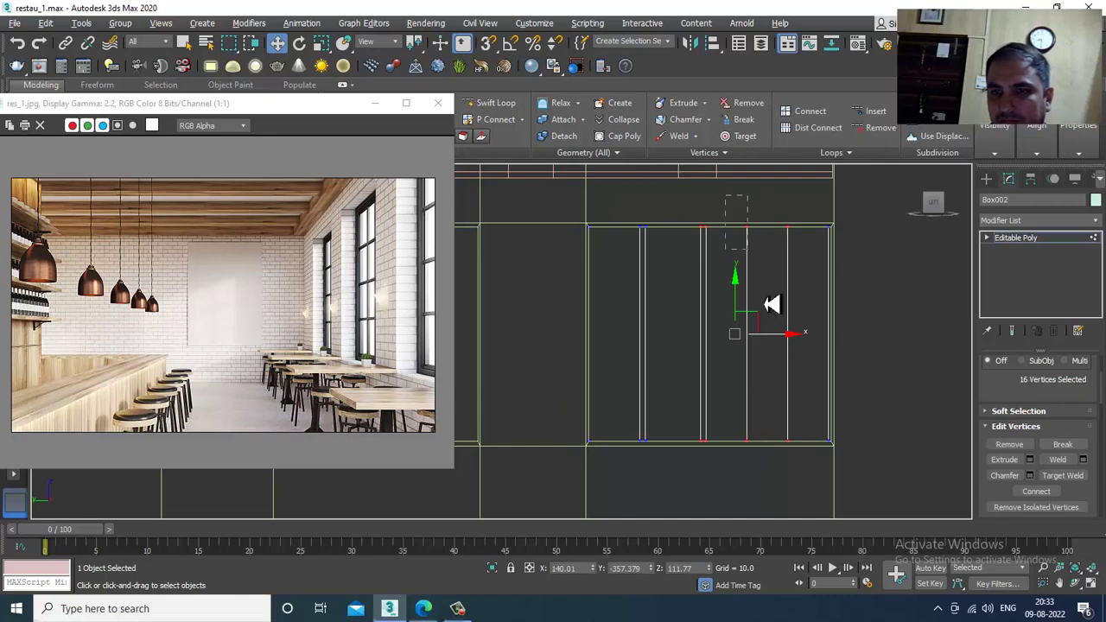
drag(803, 463, 804, 464)
key(r)
drag(840, 346, 484, 376)
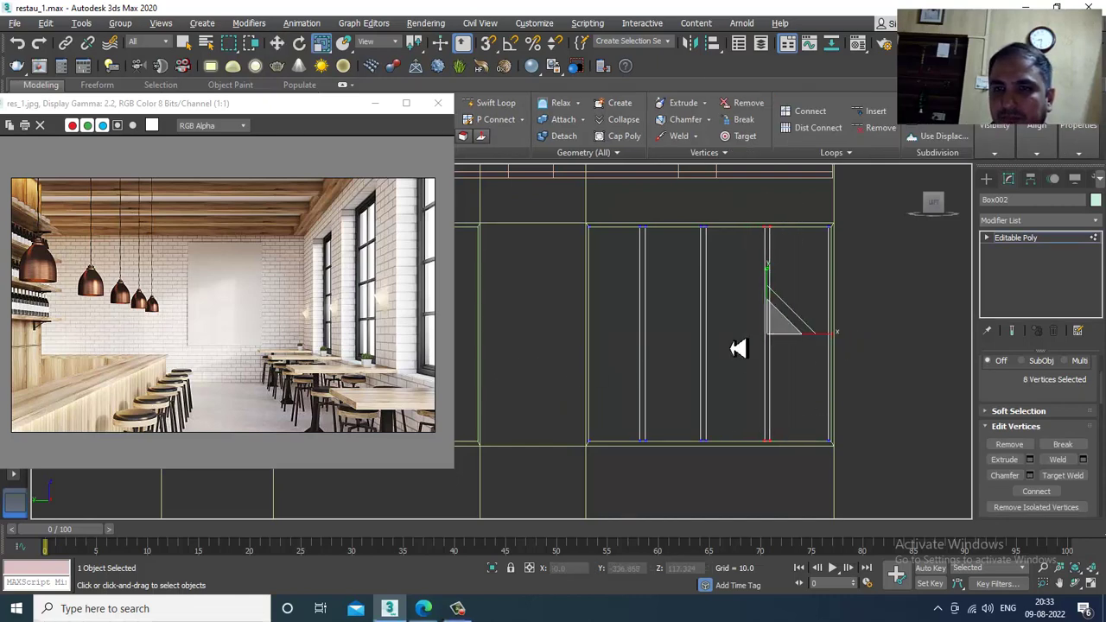
Nudge the middle mullion's vertices along X so it sits evenly between the two outer mullions
key(w)
drag(724, 368, 740, 504)
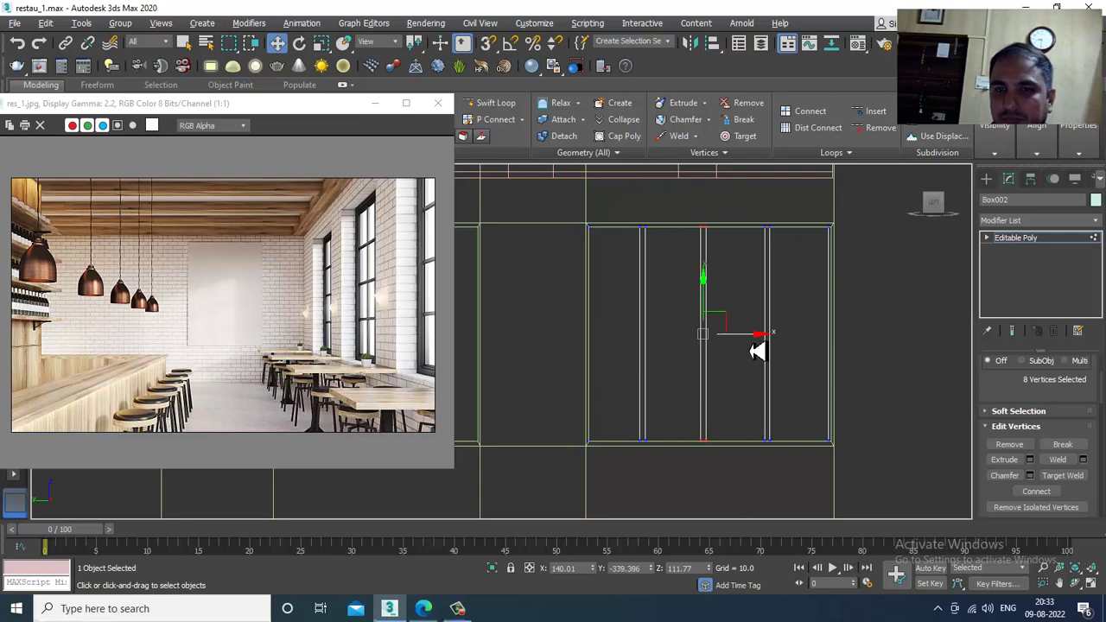
drag(757, 350, 758, 344)
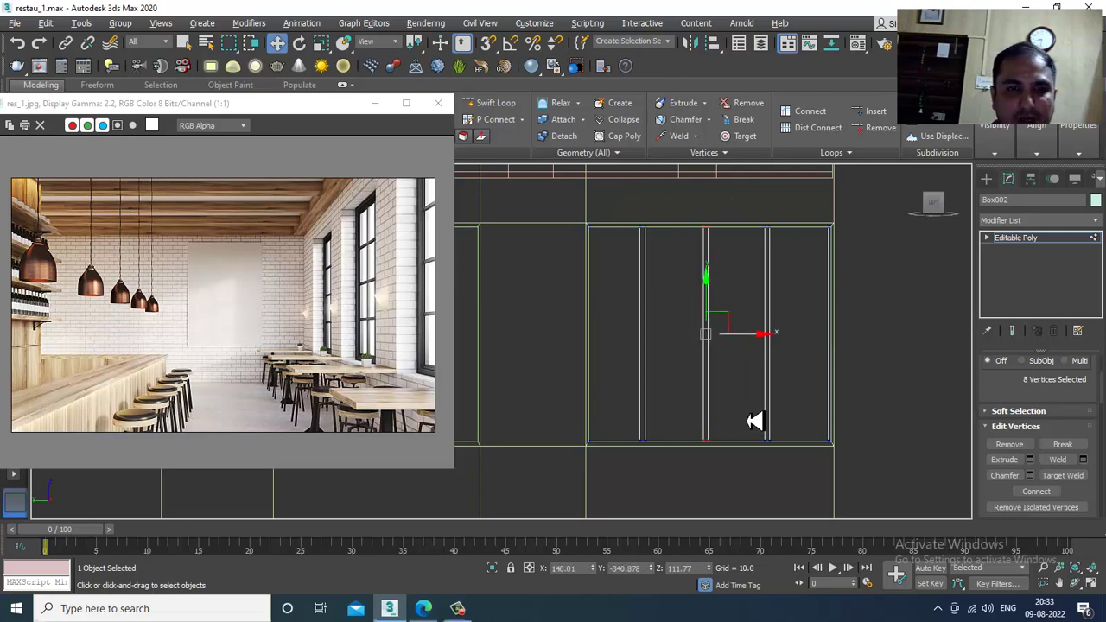
Connect all vertical edges of the window box with 6 horizontal segments
key(2)
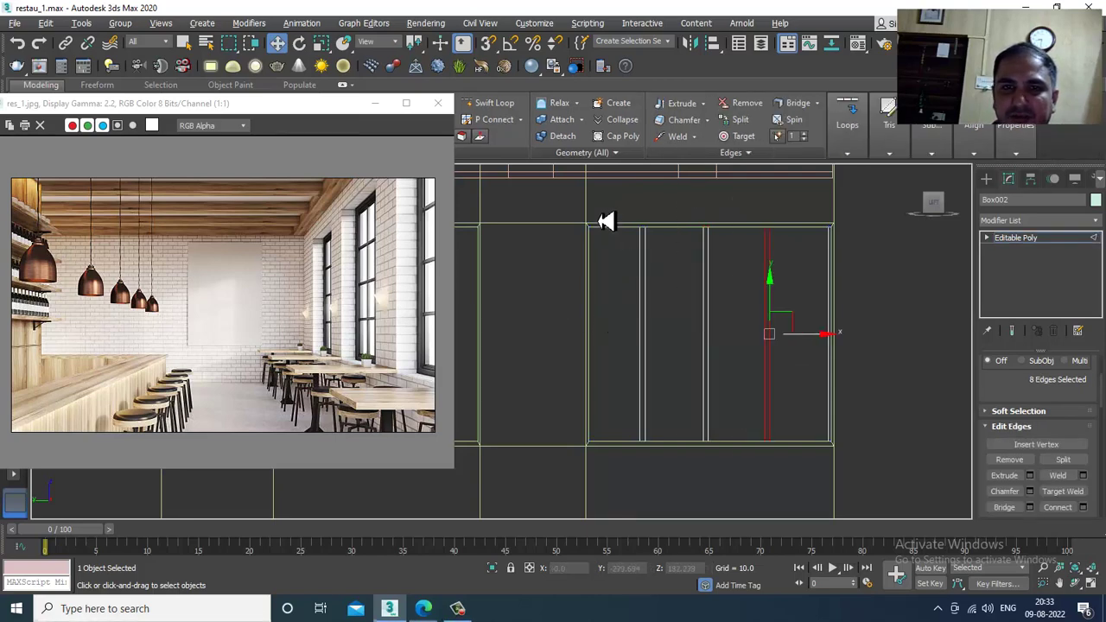
drag(557, 303, 881, 349)
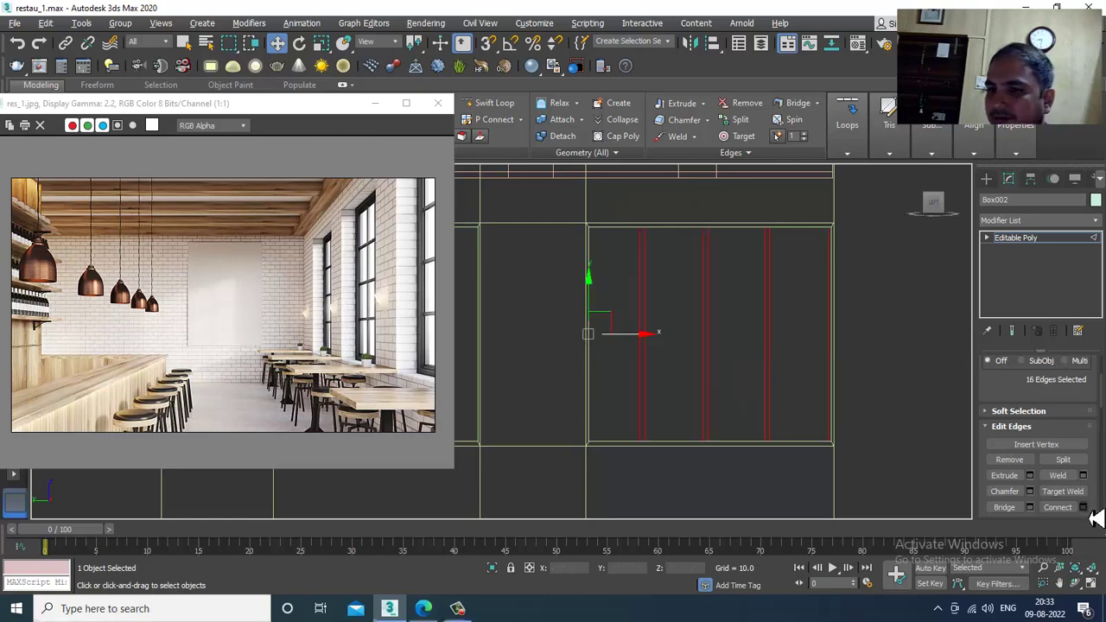
click(1084, 509)
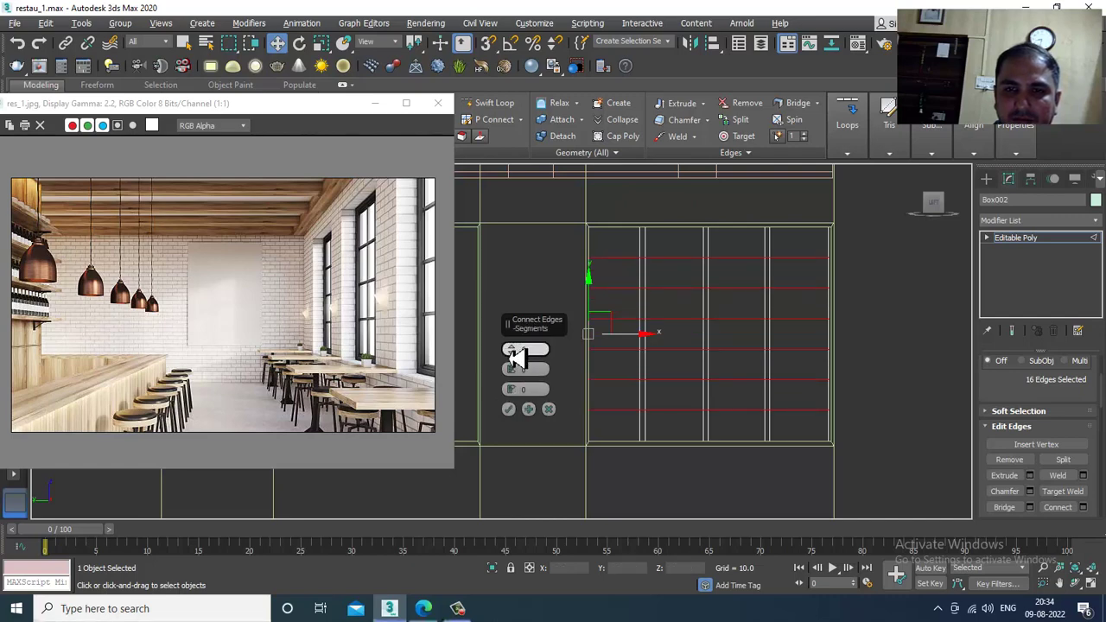
click(511, 412)
Scale each pair of neighbouring horizontal edge lines together along Y to form three thin horizontal glazing bars
middle_drag(663, 308, 654, 333)
key(1)
drag(542, 266, 810, 336)
key(r)
drag(707, 247, 741, 429)
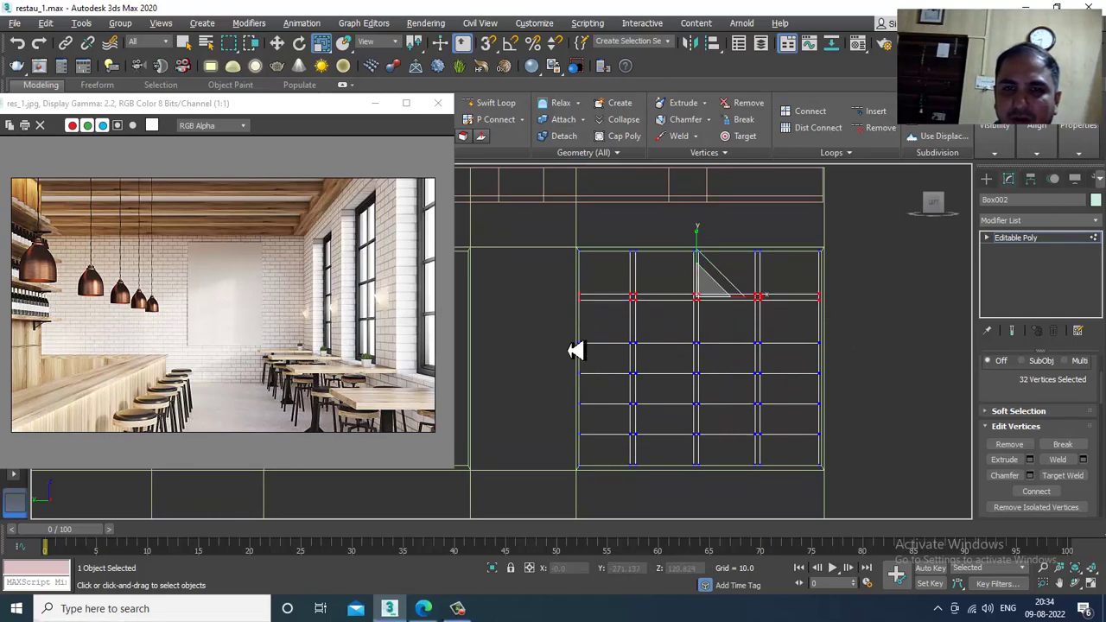
drag(883, 401, 884, 401)
drag(705, 316, 709, 471)
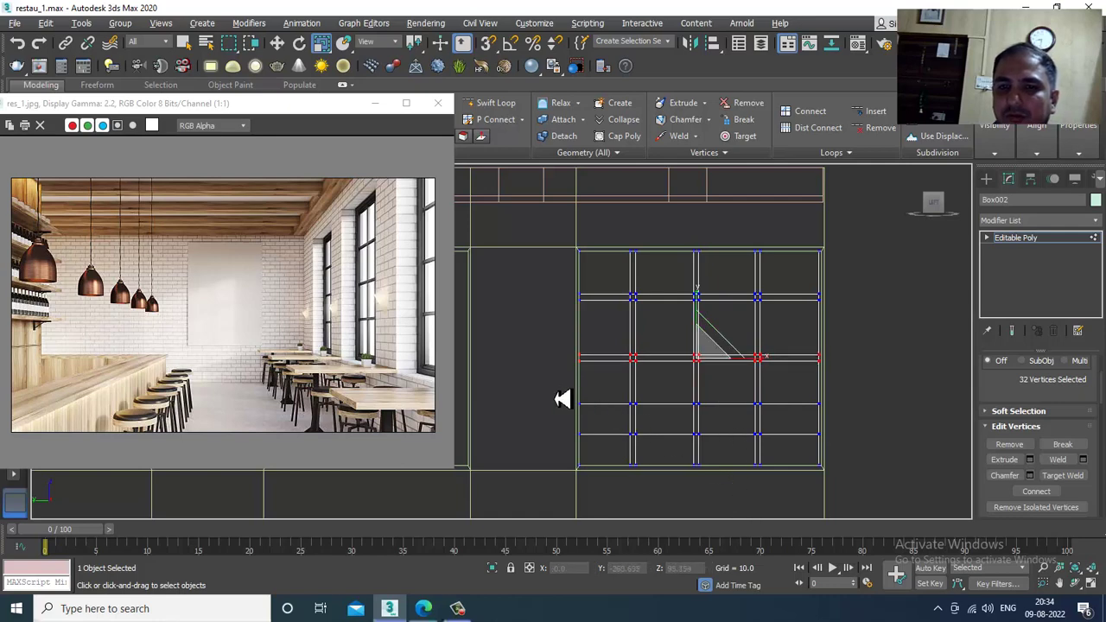
drag(873, 456, 873, 457)
drag(709, 373, 742, 577)
Select all 16 pane polygons on the room-facing side of the window box in the Perspective view
key(alt+w)
middle_click(876, 476)
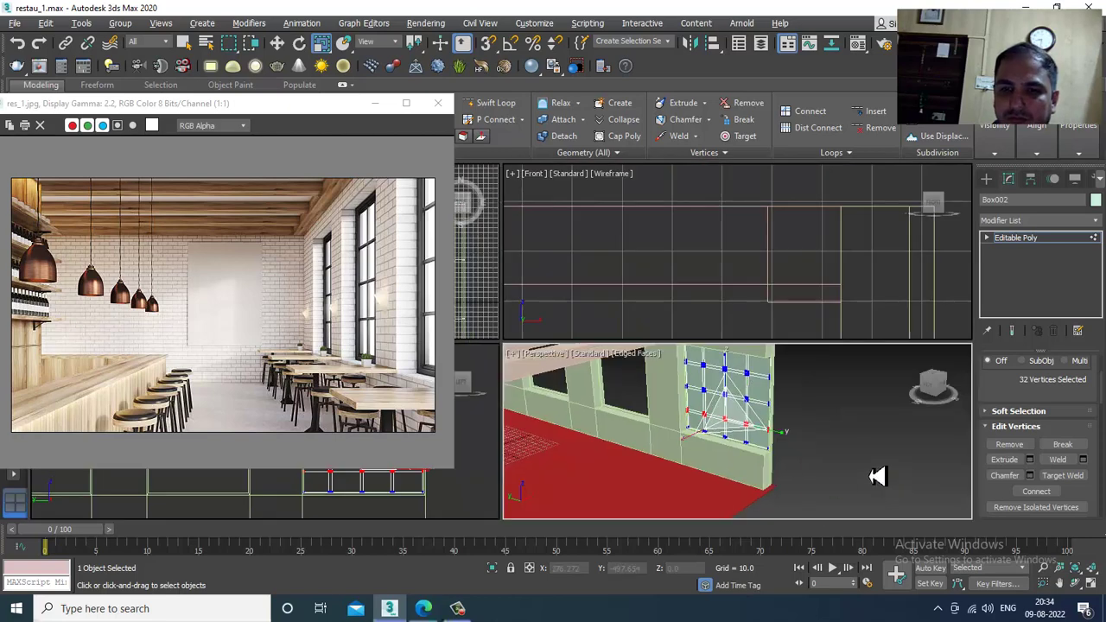
key(alt+w)
alt+middle_drag(786, 430, 681, 323)
scroll(679, 321, up, 3)
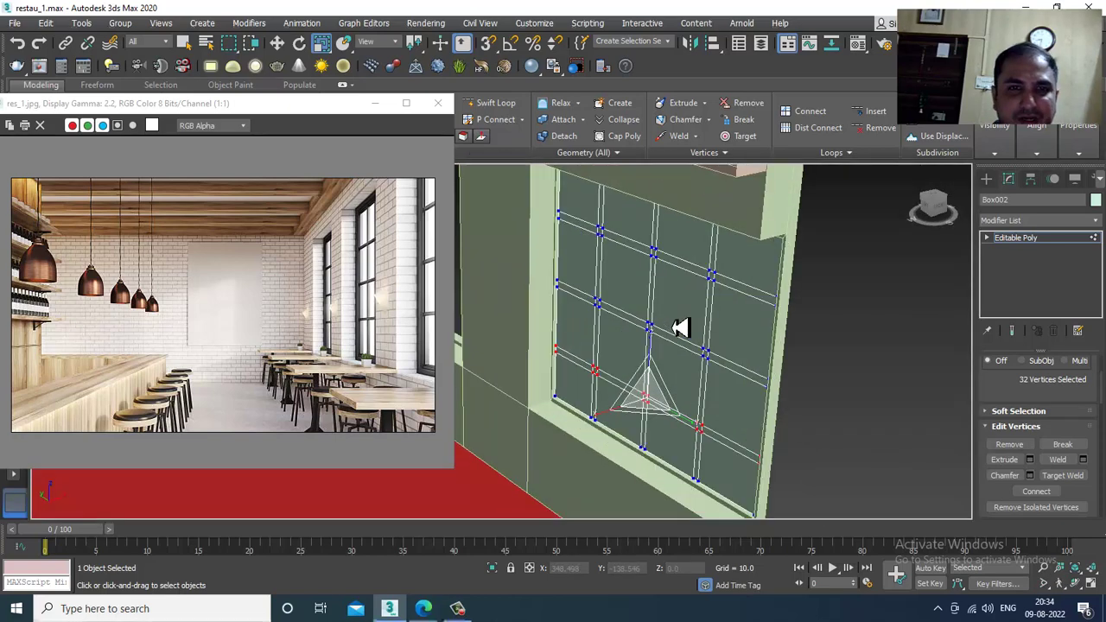
key(4)
scroll(672, 314, up, 3)
click(590, 209)
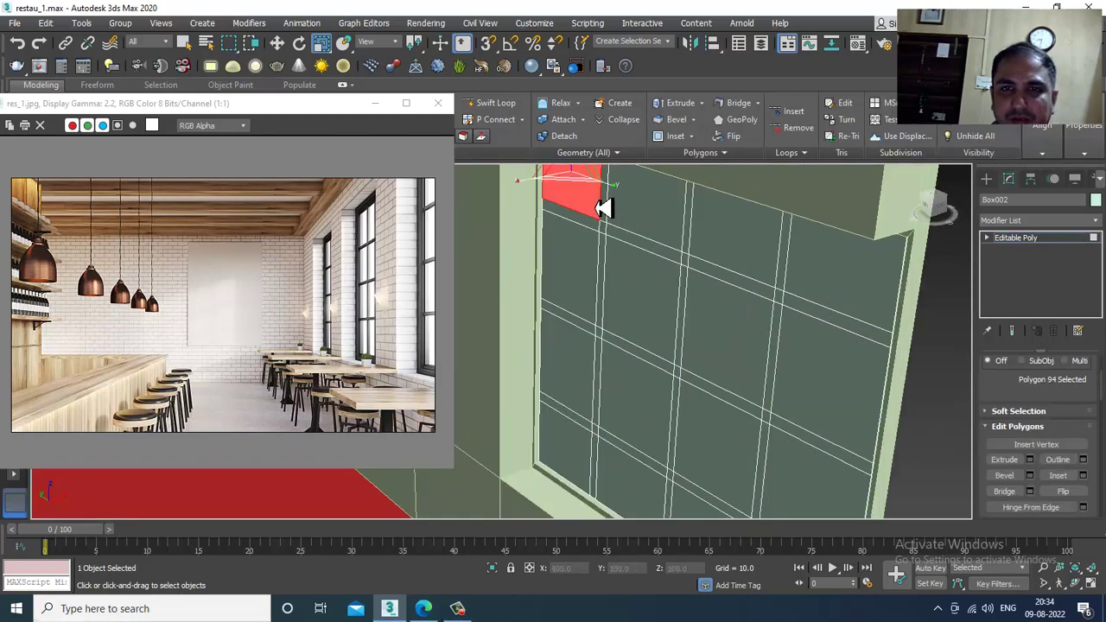
ctrl+click(644, 216)
ctrl+click(741, 235)
ctrl+click(837, 267)
ctrl+click(839, 413)
ctrl+click(616, 307)
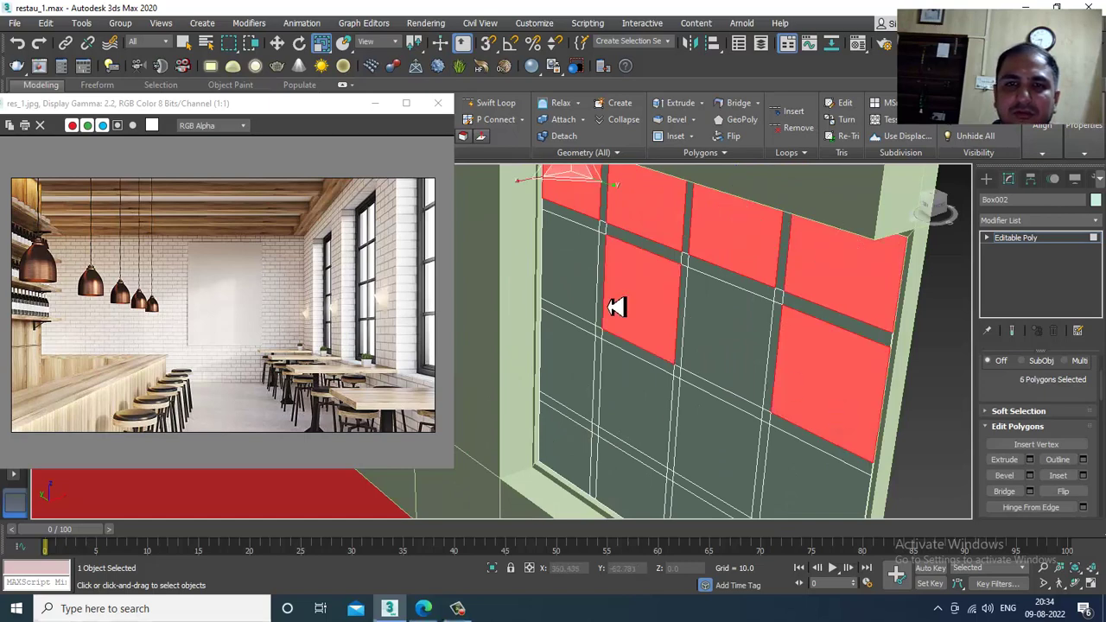
ctrl+click(570, 287)
ctrl+click(734, 353)
ctrl+click(704, 445)
ctrl+click(632, 403)
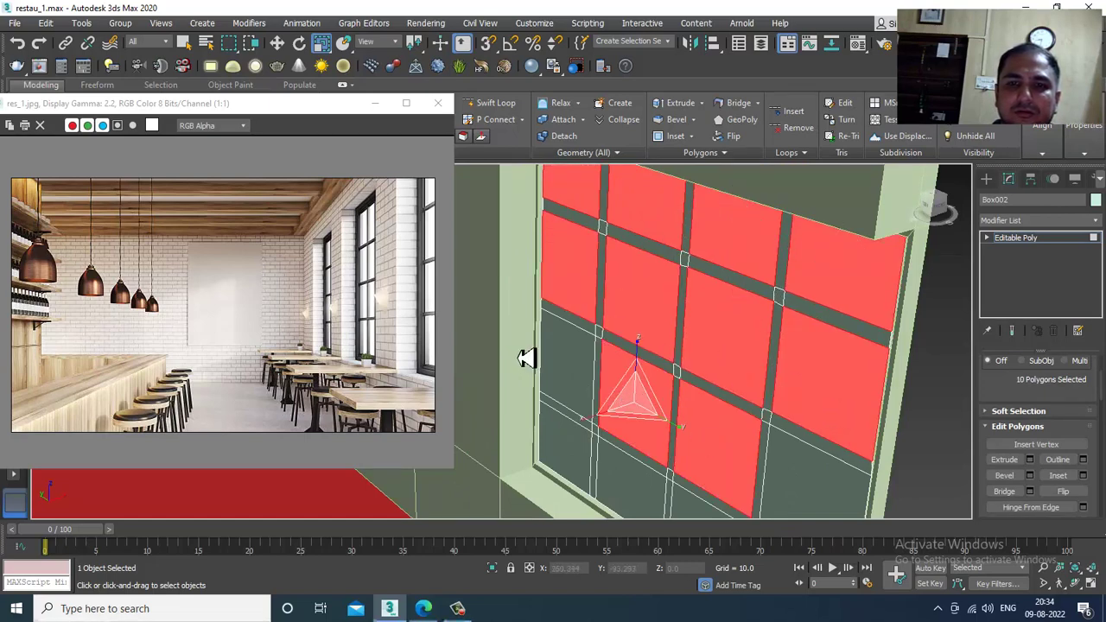
ctrl+click(584, 369)
ctrl+click(810, 500)
ctrl+click(568, 451)
ctrl+click(629, 486)
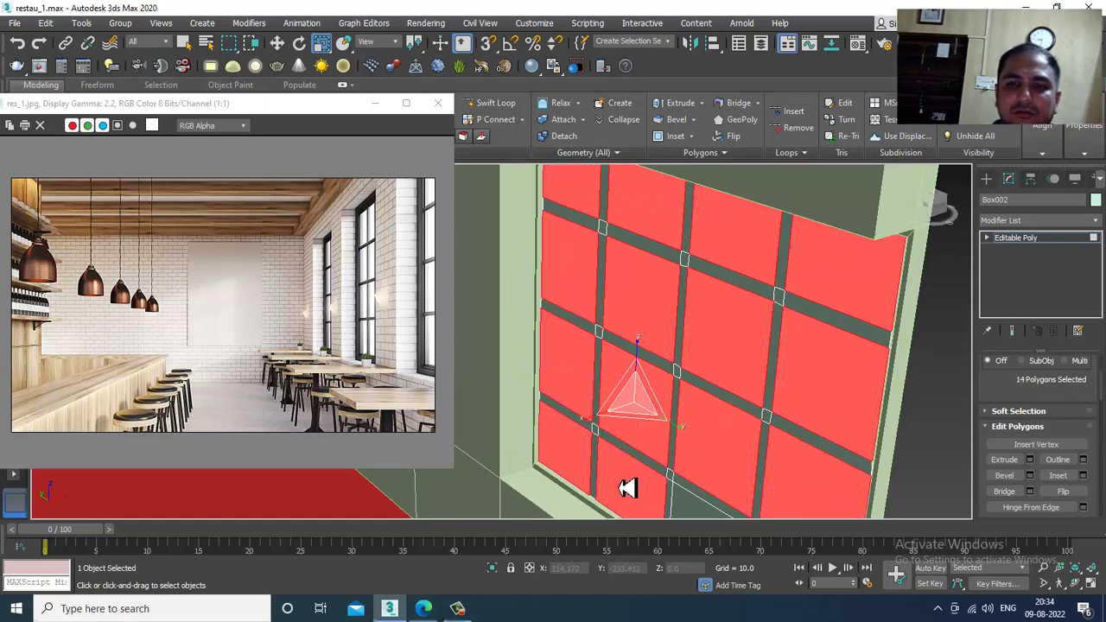
middle_drag(727, 483, 694, 381)
ctrl+click(703, 438)
ctrl+click(745, 465)
Add all 16 pane polygons on the outer side of the window box to the polygon selection
scroll(752, 461, down, 4)
alt+middle_drag(807, 424, 703, 334)
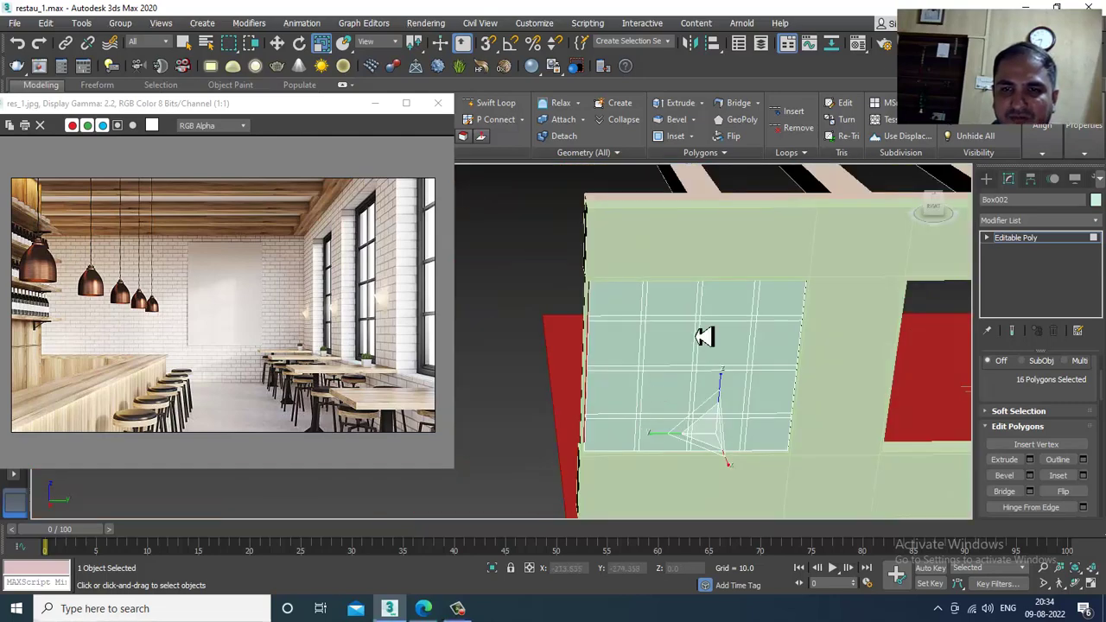
ctrl+click(780, 300)
ctrl+click(777, 344)
ctrl+click(777, 396)
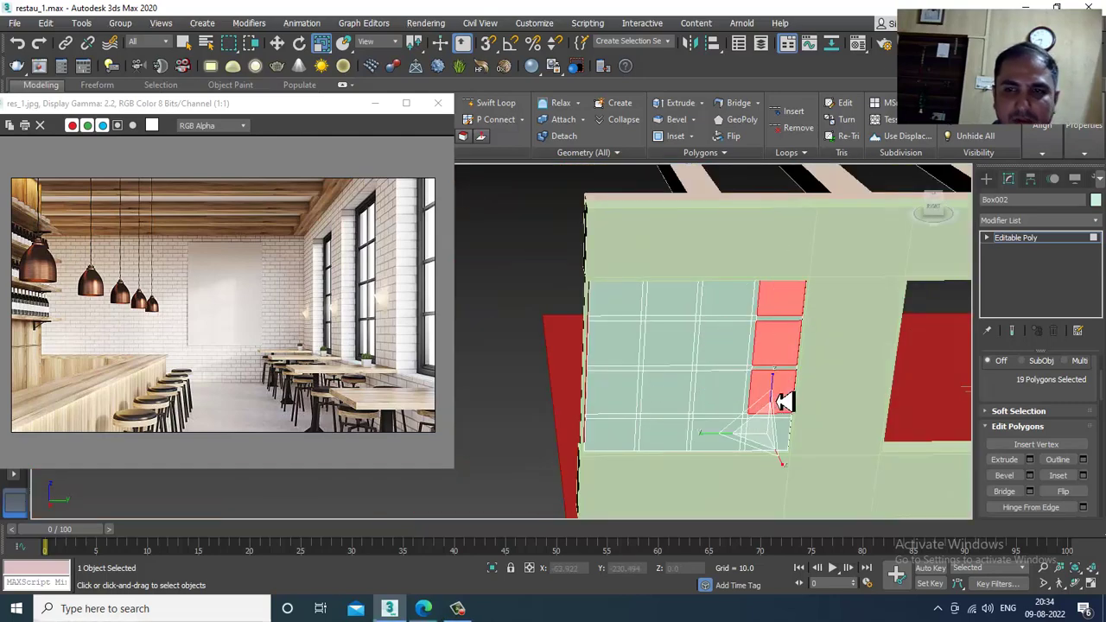
key(w)
ctrl+click(767, 432)
ctrl+click(718, 432)
ctrl+click(721, 397)
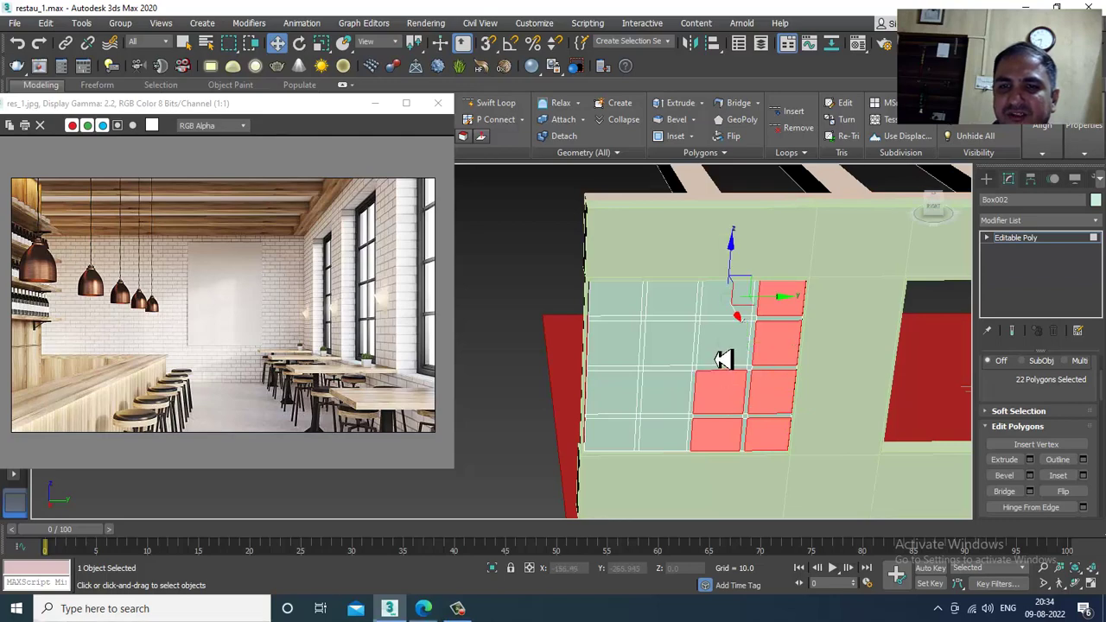
ctrl+click(726, 344)
ctrl+click(728, 300)
ctrl+click(672, 300)
ctrl+click(671, 344)
ctrl+click(666, 393)
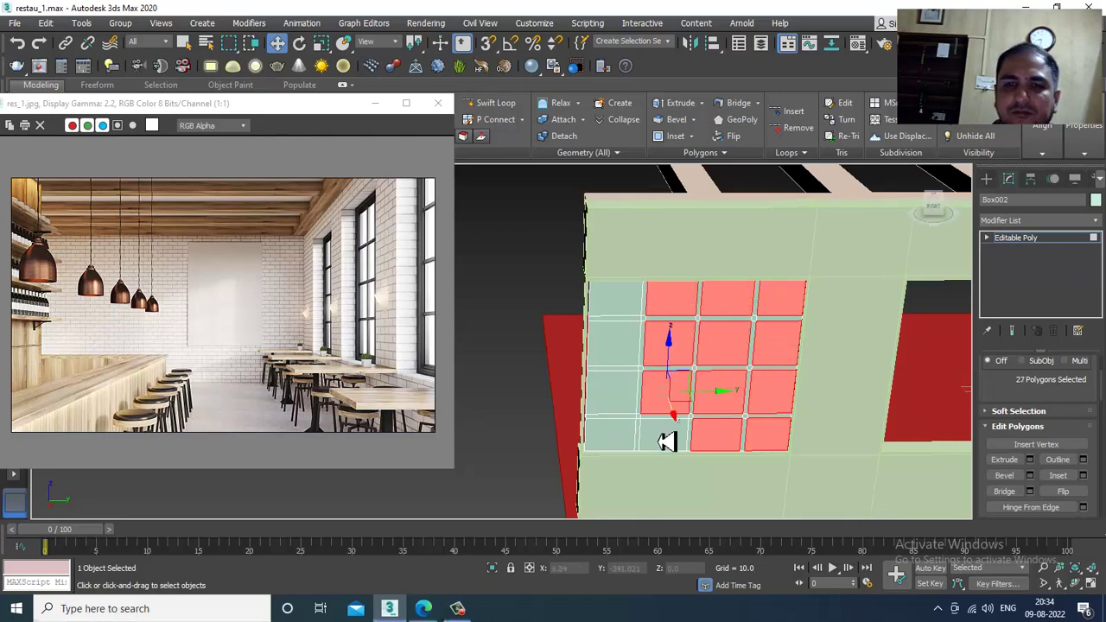
ctrl+click(665, 441)
ctrl+click(617, 433)
ctrl+click(617, 396)
ctrl+click(624, 347)
ctrl+click(628, 306)
Inset the selected pane polygons slightly, using the By Polygon option
alt+middle_drag(631, 313, 802, 288)
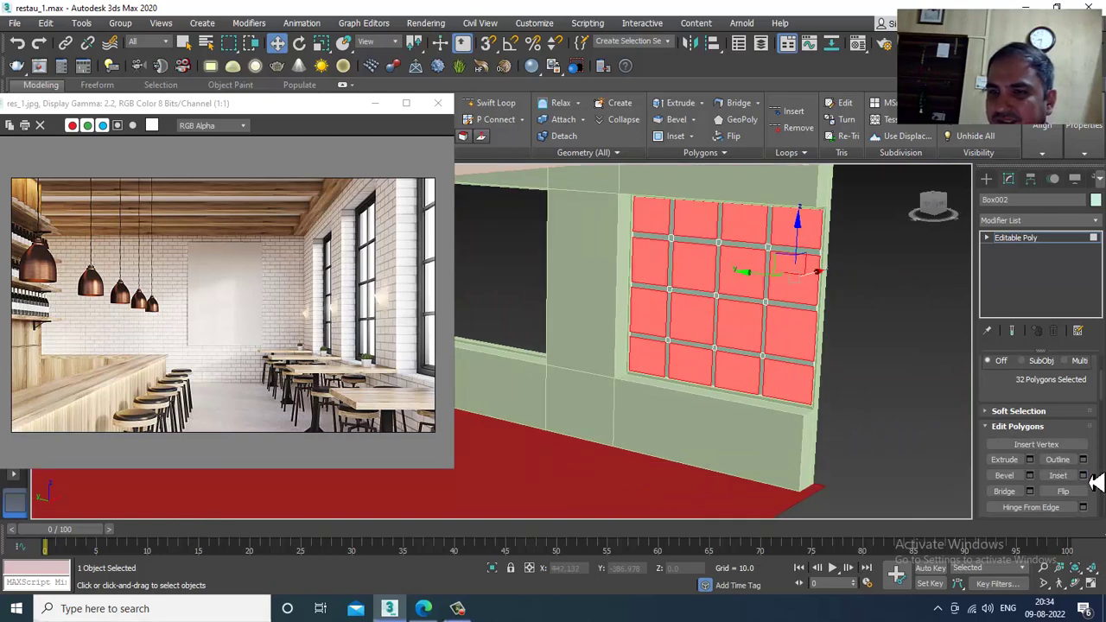
click(1083, 475)
click(529, 352)
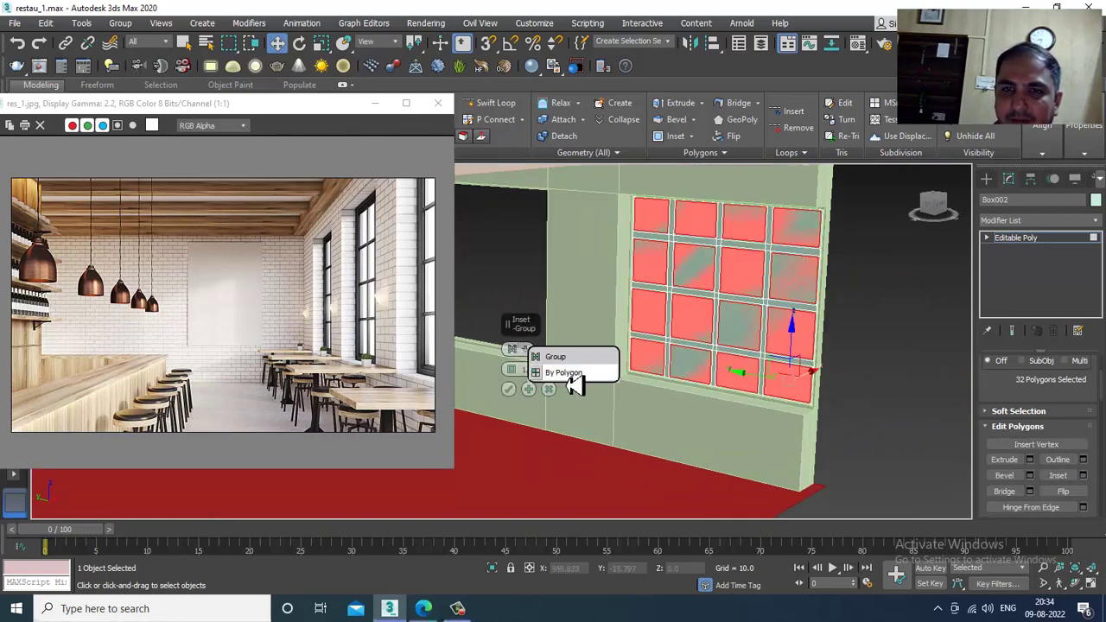
click(566, 375)
drag(513, 374, 520, 370)
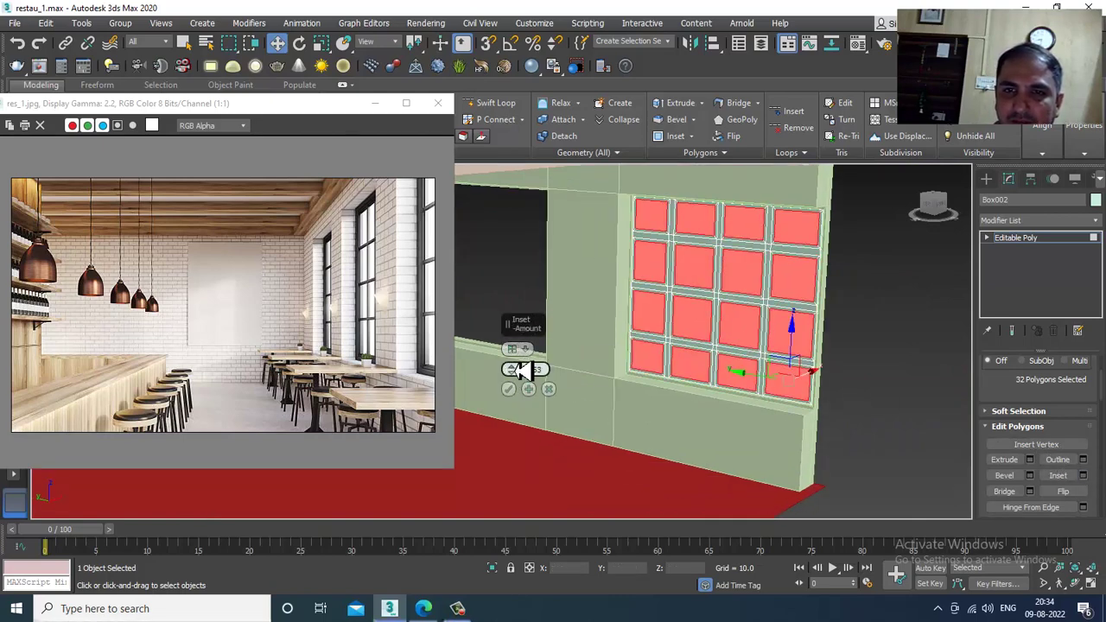
click(508, 389)
Bevel the inset panes inward with a height of about -0.485 and a negative outline, and leave polygon editing
scroll(708, 371, up, 5)
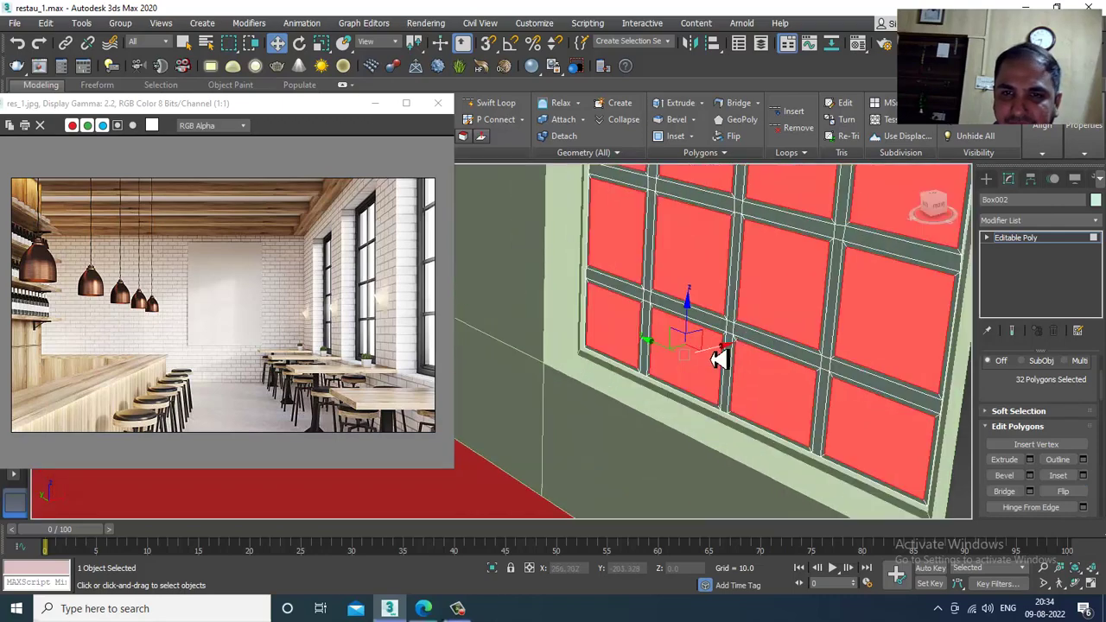
alt+middle_drag(736, 358, 868, 482)
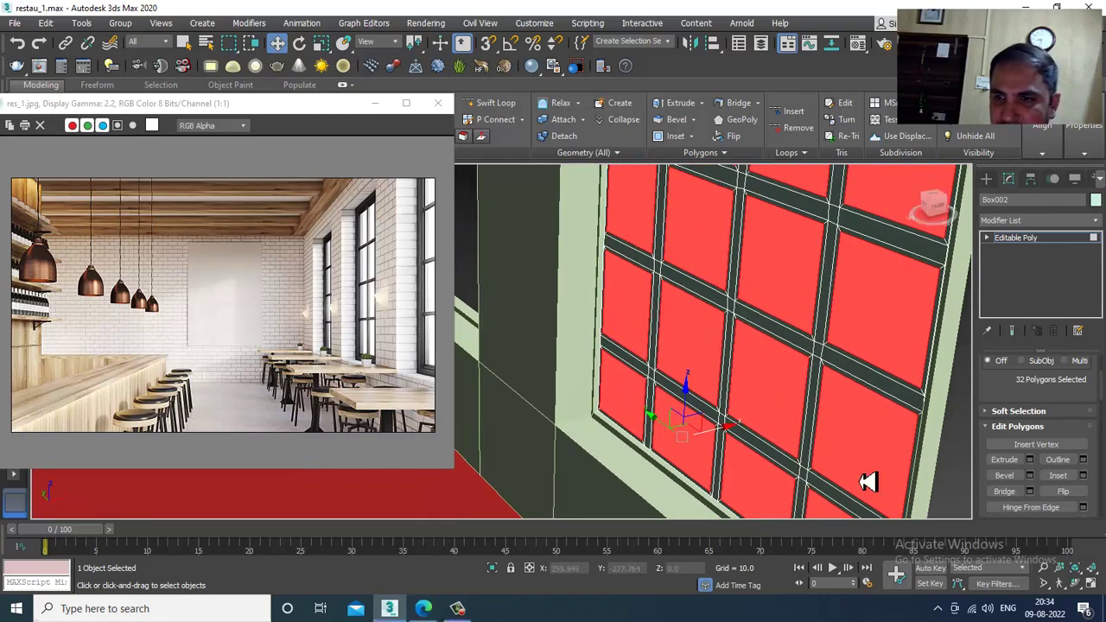
click(1030, 475)
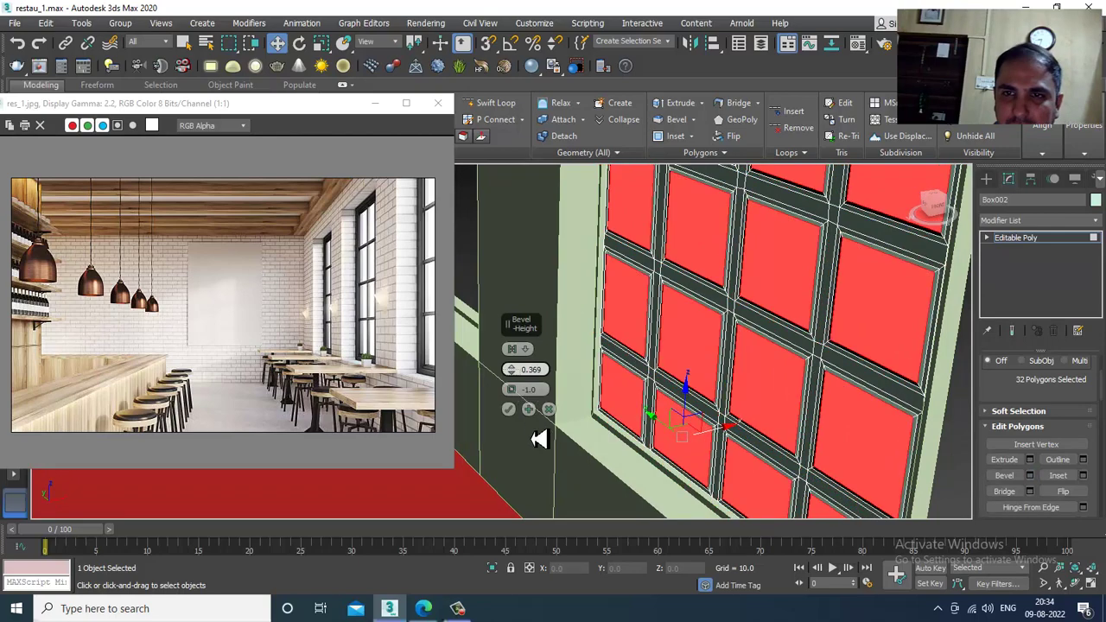
drag(540, 439, 541, 442)
mouse_move(511, 390)
mouse_down()
mouse_move(517, 409)
mouse_move(515, 399)
mouse_up()
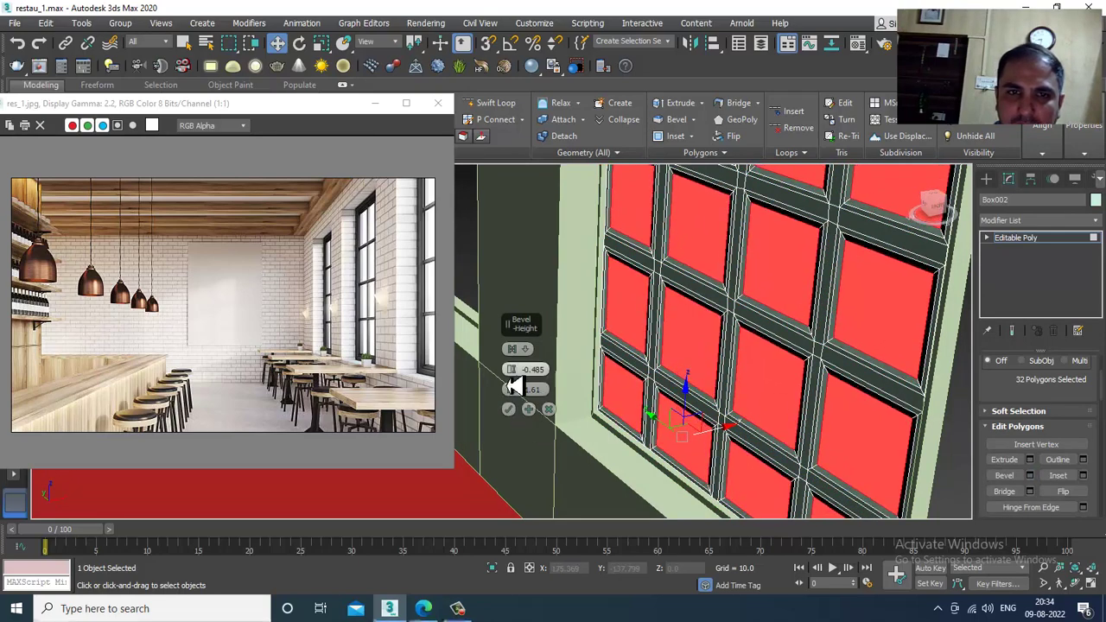
click(509, 411)
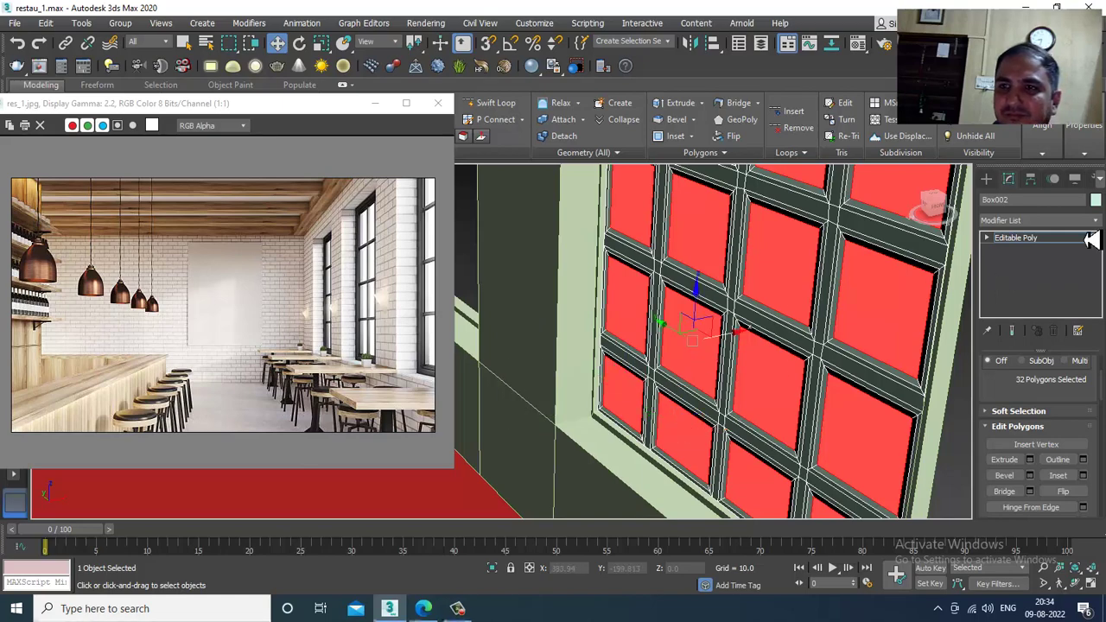
click(1047, 242)
Clone the finished window grid along Y into the middle wall opening as one independent copy
scroll(802, 360, down, 8)
alt+middle_drag(802, 361, 773, 369)
scroll(780, 365, up, 3)
scroll(778, 368, up, 5)
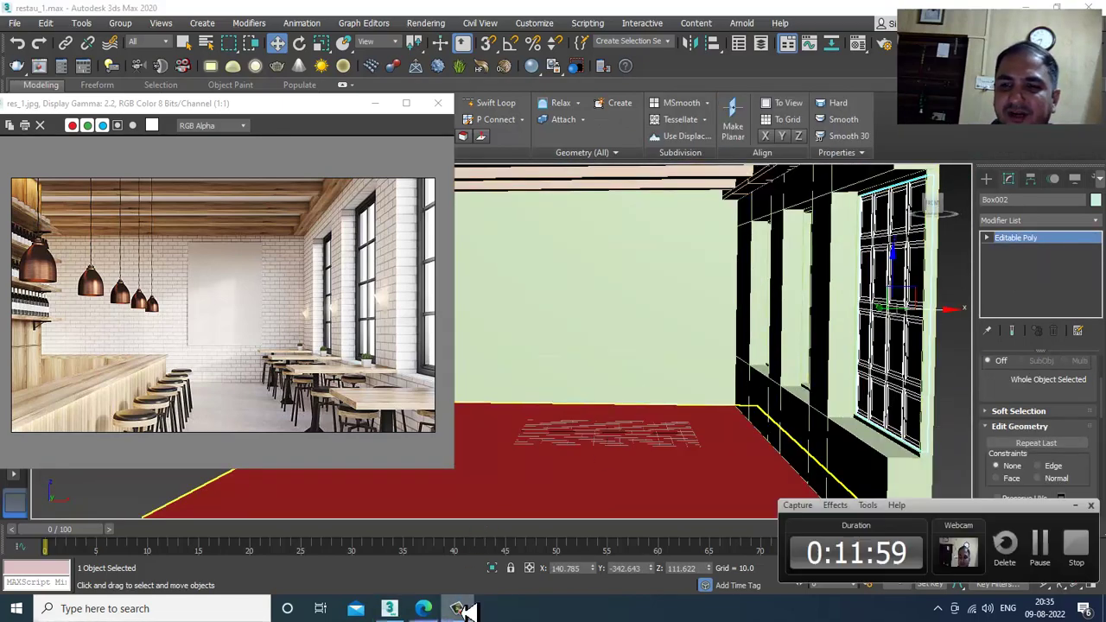
alt+drag(754, 247, 783, 291)
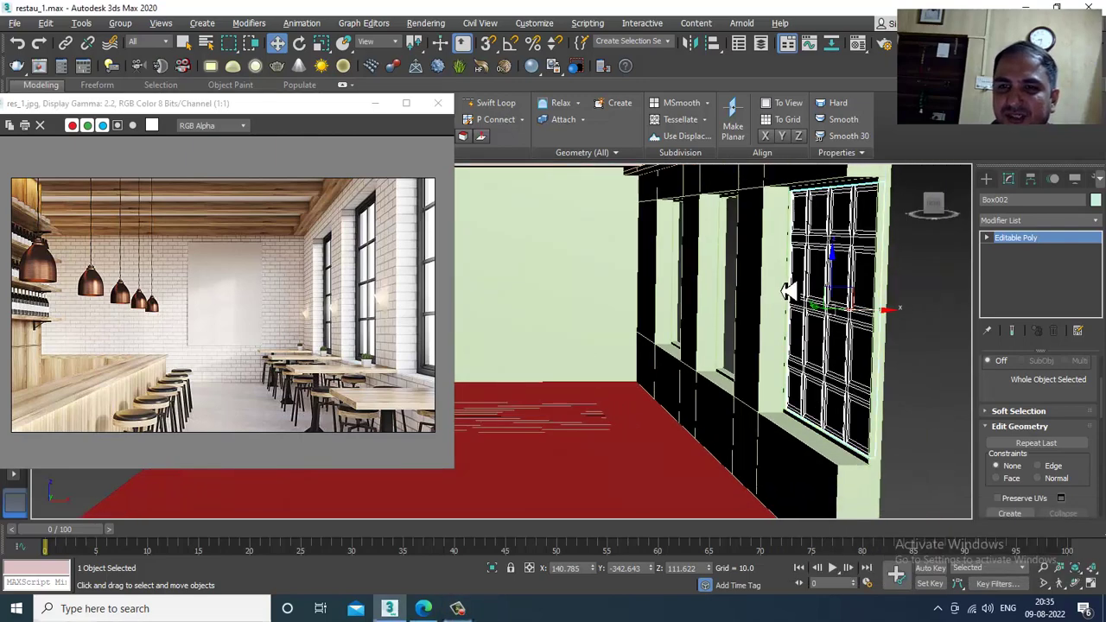
alt+middle_drag(784, 291, 817, 288)
scroll(823, 291, down, 10)
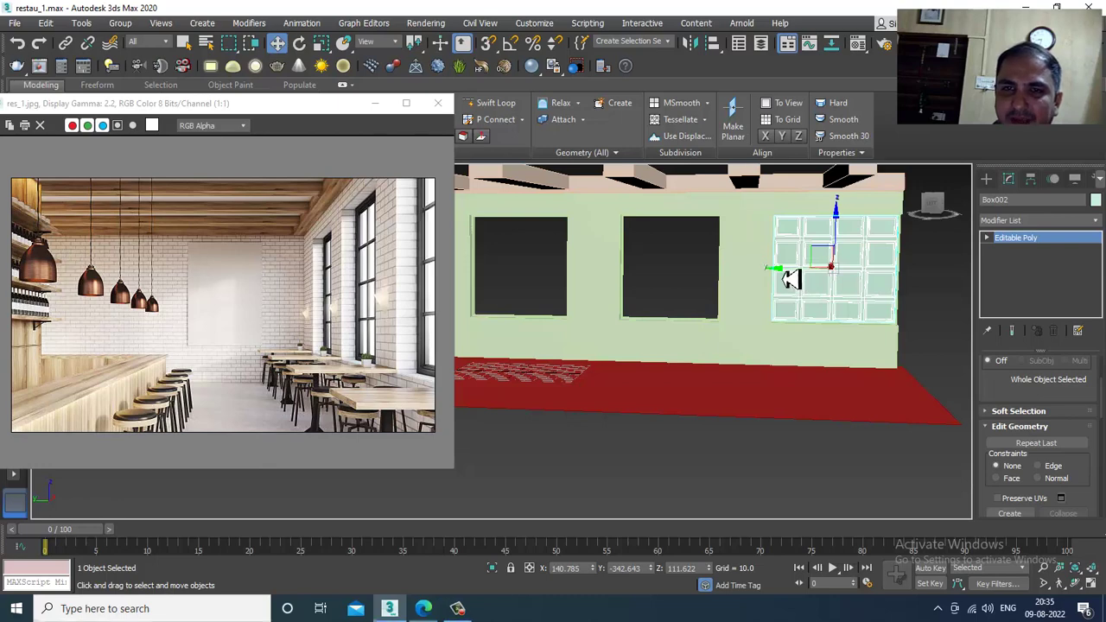
shift+drag(794, 282, 624, 276)
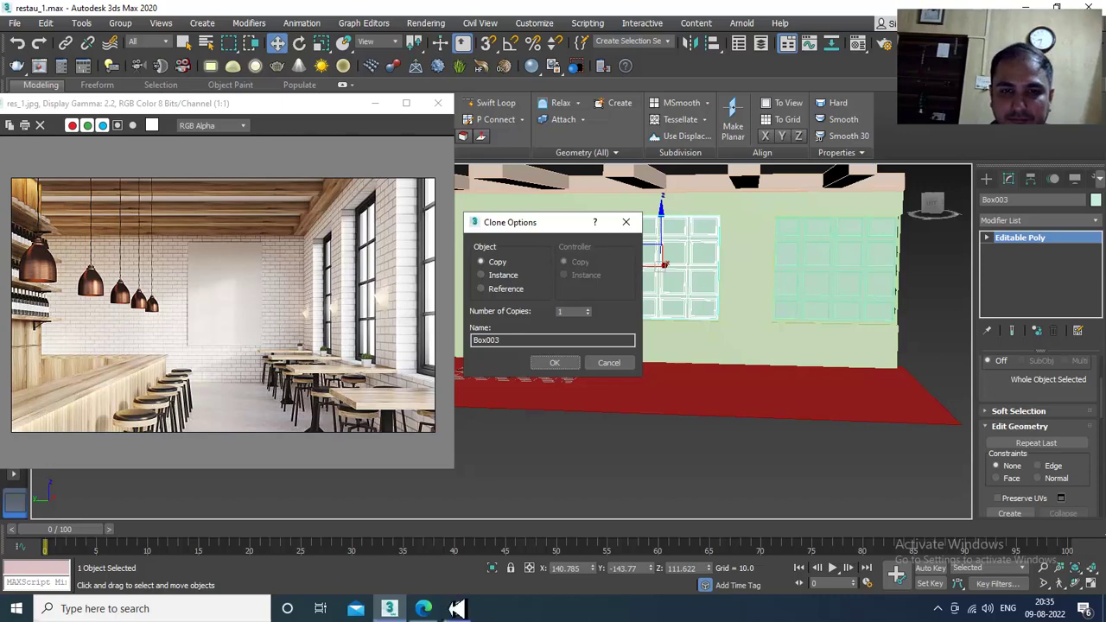
click(556, 366)
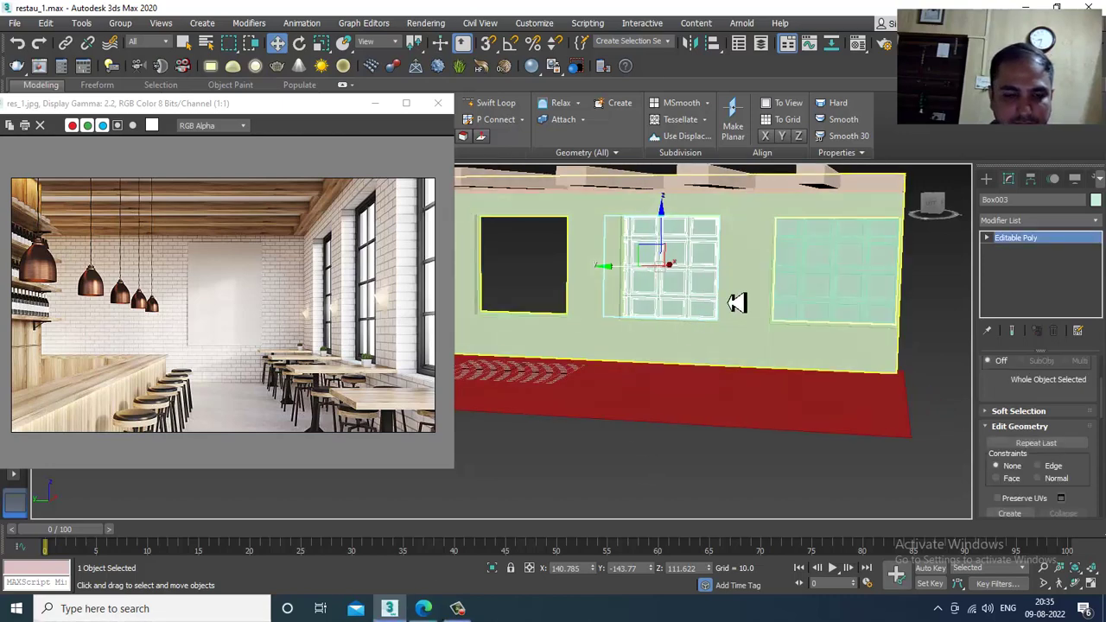
Shift the reference image window aside to uncover more of the Perspective view
mouse_move(737, 302)
alt+middle_down()
mouse_move(703, 314)
mouse_move(662, 312)
mouse_move(675, 301)
mouse_move(652, 308)
mouse_move(714, 308)
mouse_move(881, 345)
mouse_move(870, 347)
alt+middle_up()
scroll(714, 309, down, 5)
scroll(865, 344, up, 3)
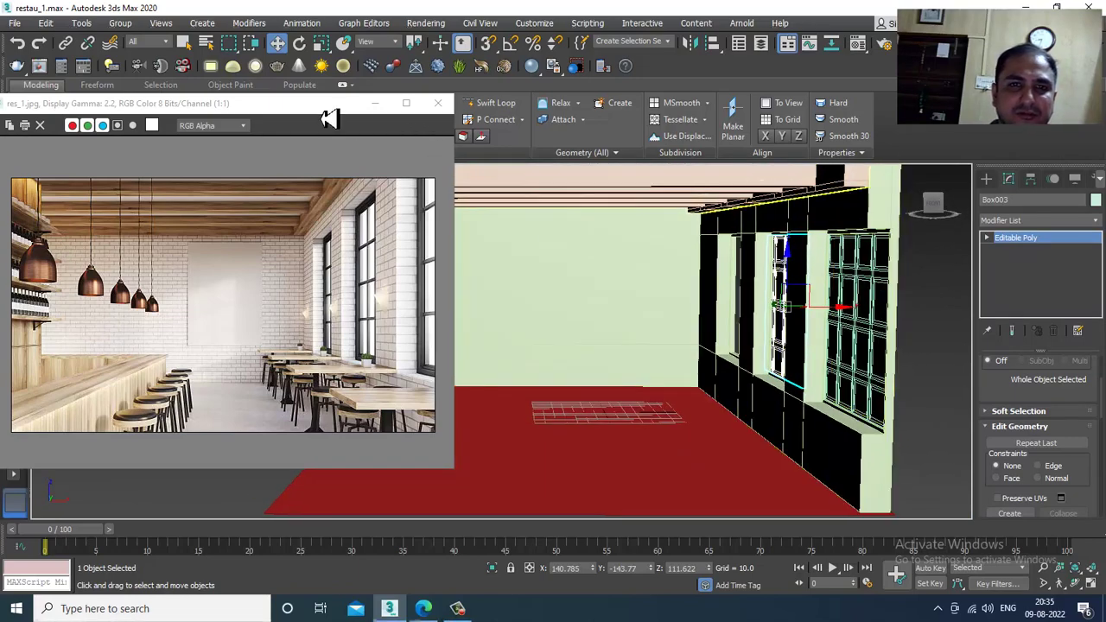
drag(325, 107, 227, 118)
Examine the window wall from inside the room and compare it with the reference image
alt+middle_drag(716, 385, 777, 390)
scroll(732, 385, up, 3)
scroll(732, 385, down, 3)
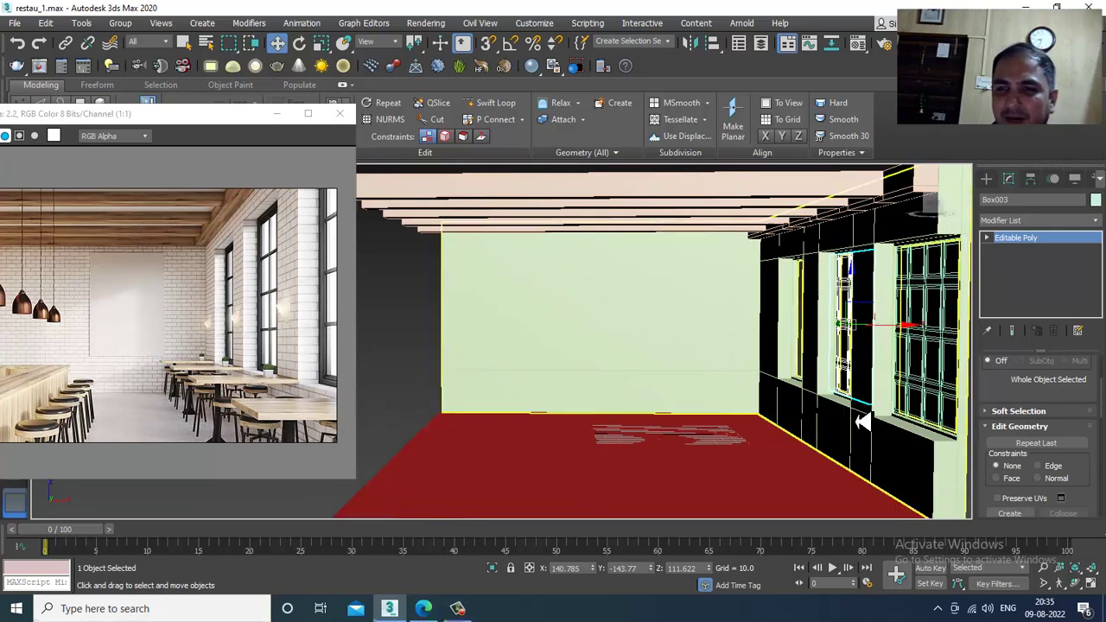
scroll(865, 419, up, 1)
scroll(873, 419, up, 1)
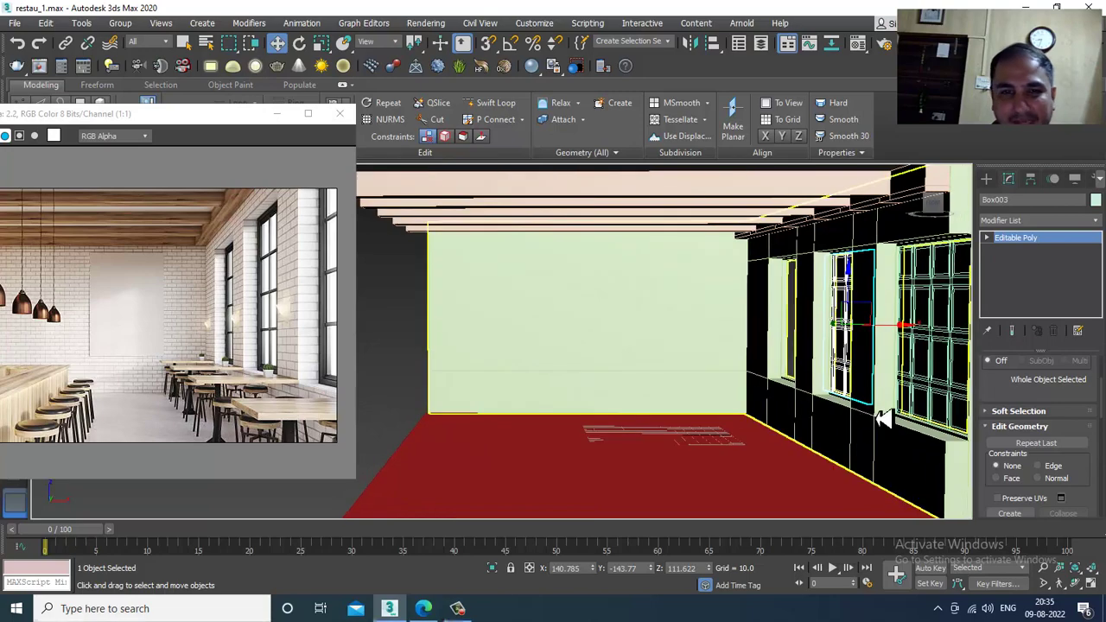
scroll(873, 391, down, 4)
scroll(870, 388, up, 4)
scroll(869, 393, down, 1)
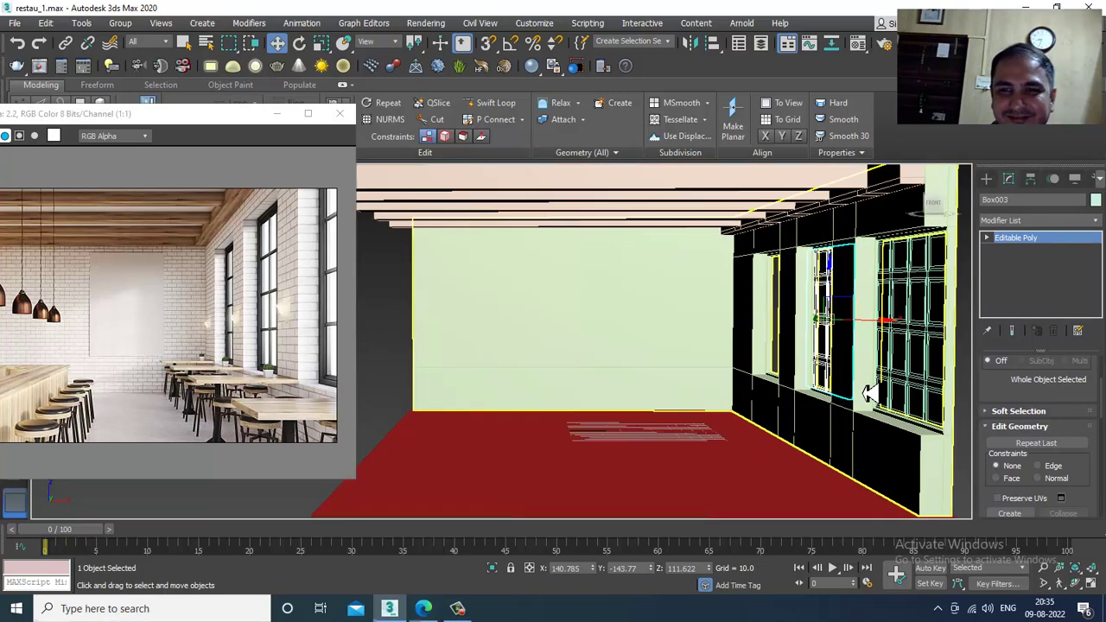